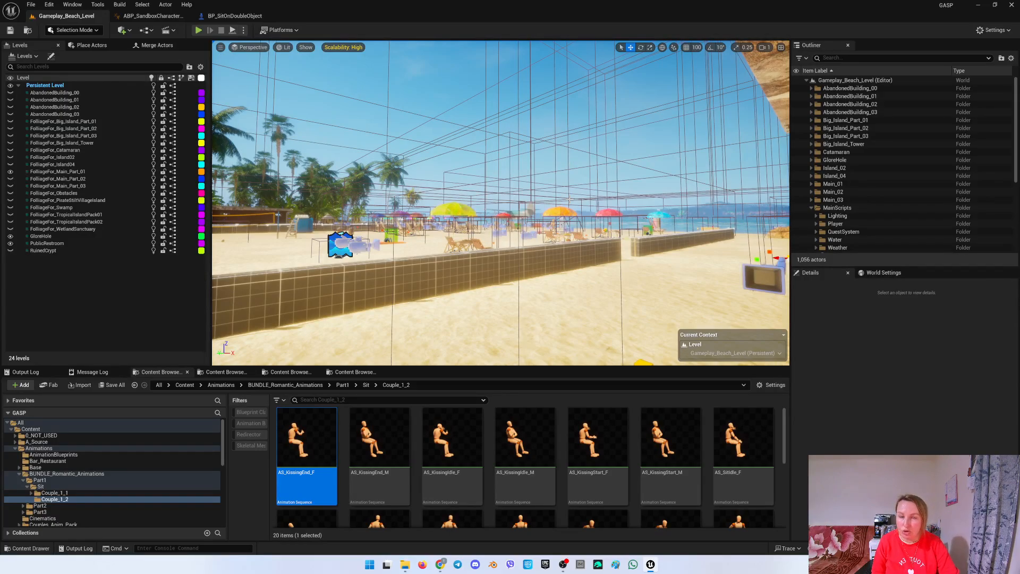
# Start a play session of the beach level and run the character across the sand to the beach chairs.
pyautogui.moveTo(374, 194); pyautogui.dragTo(468, 88, button='right')
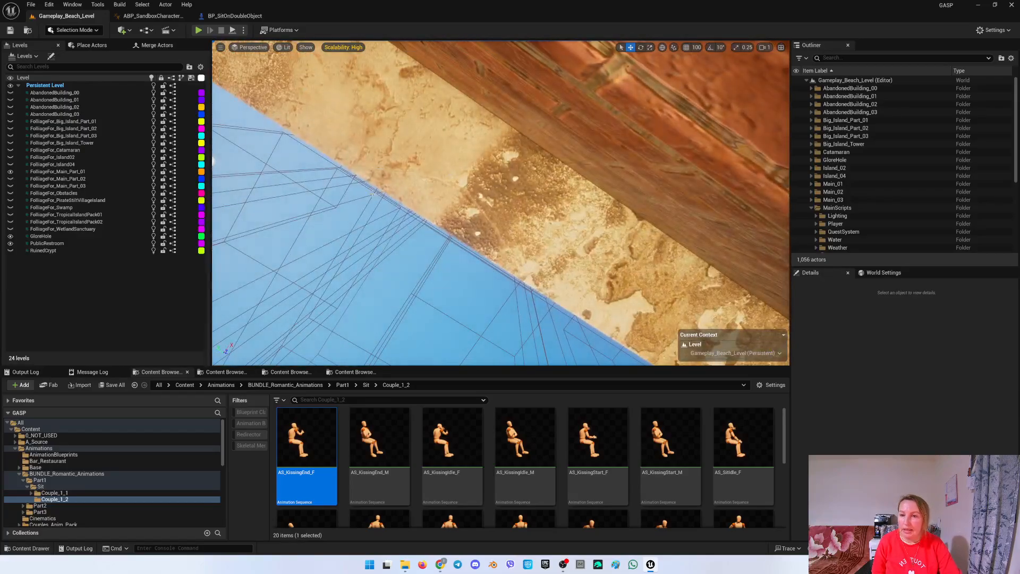
pyautogui.click(198, 30)
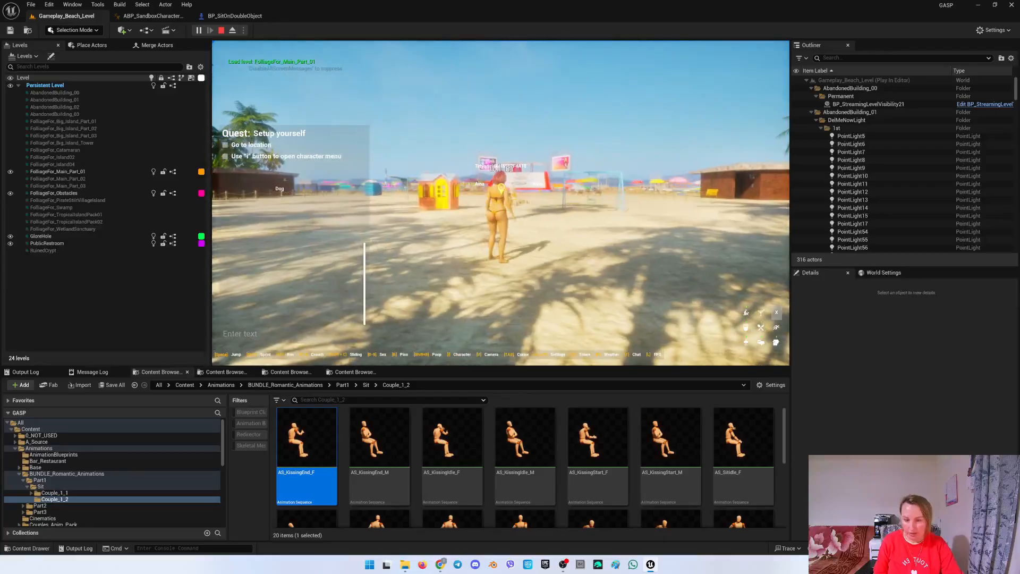
pyautogui.press('w')
pyautogui.press('w')
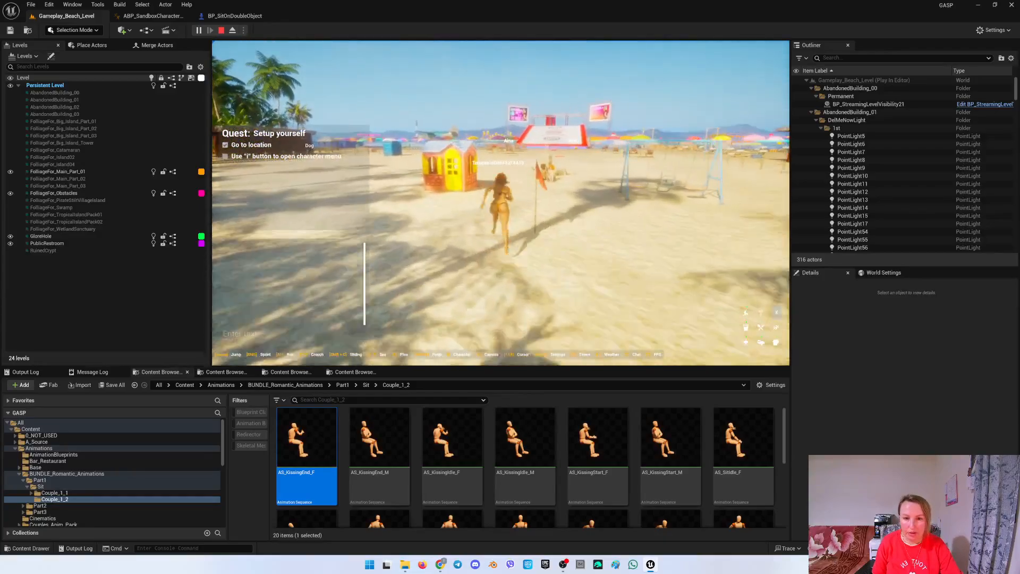
pyautogui.press('w')
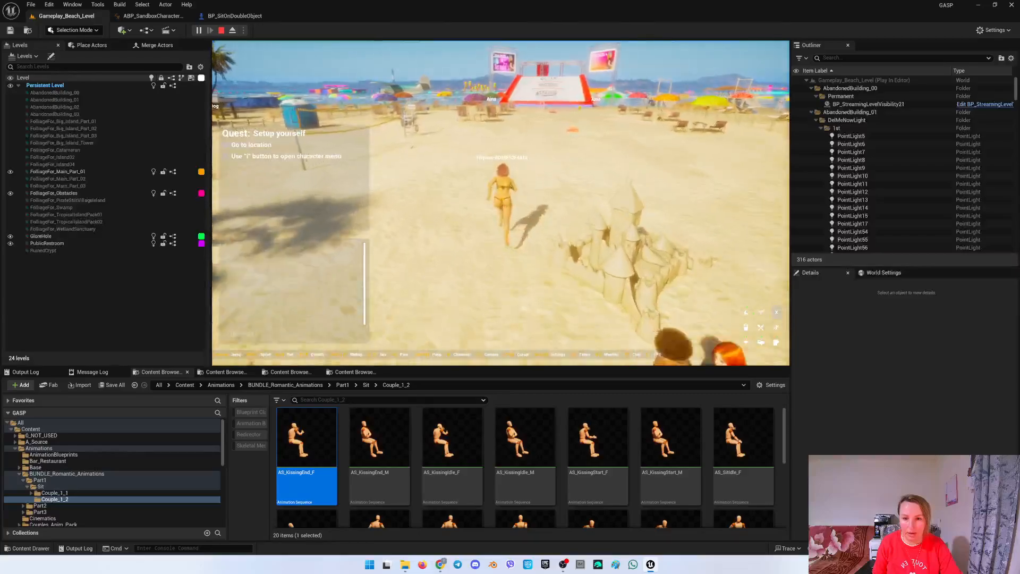
pyautogui.press('w')
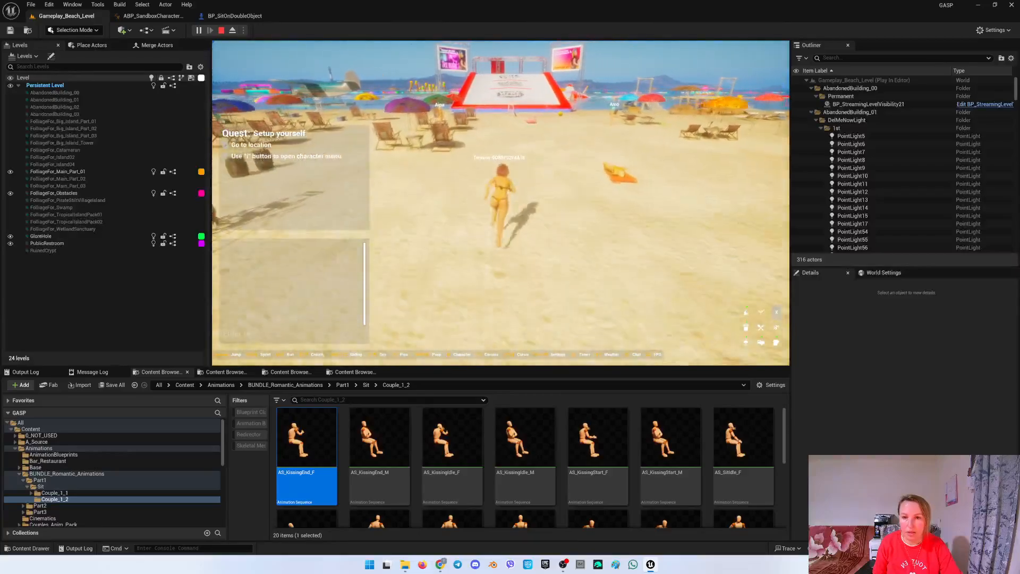
pyautogui.press('w')
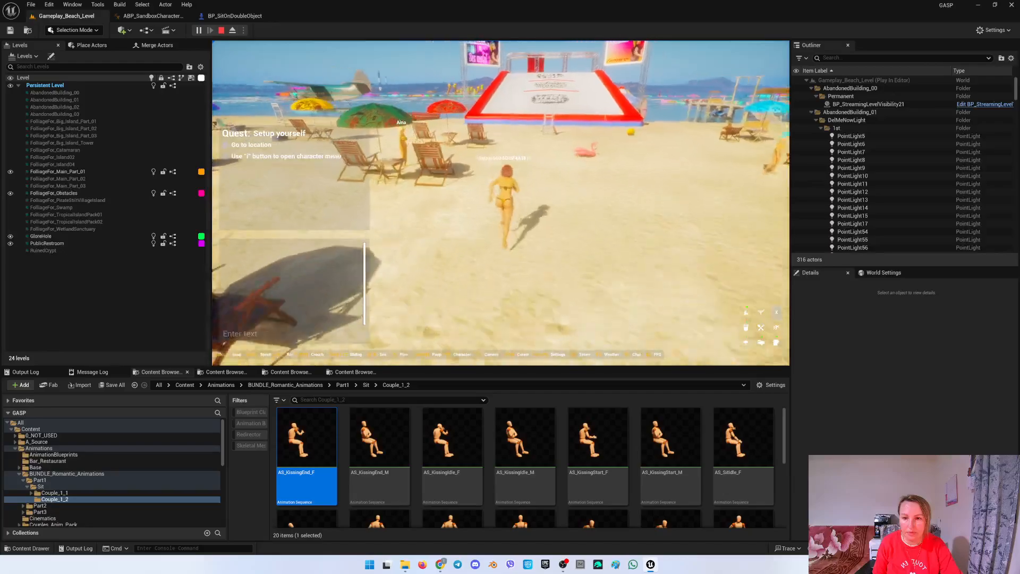
pyautogui.press('w')
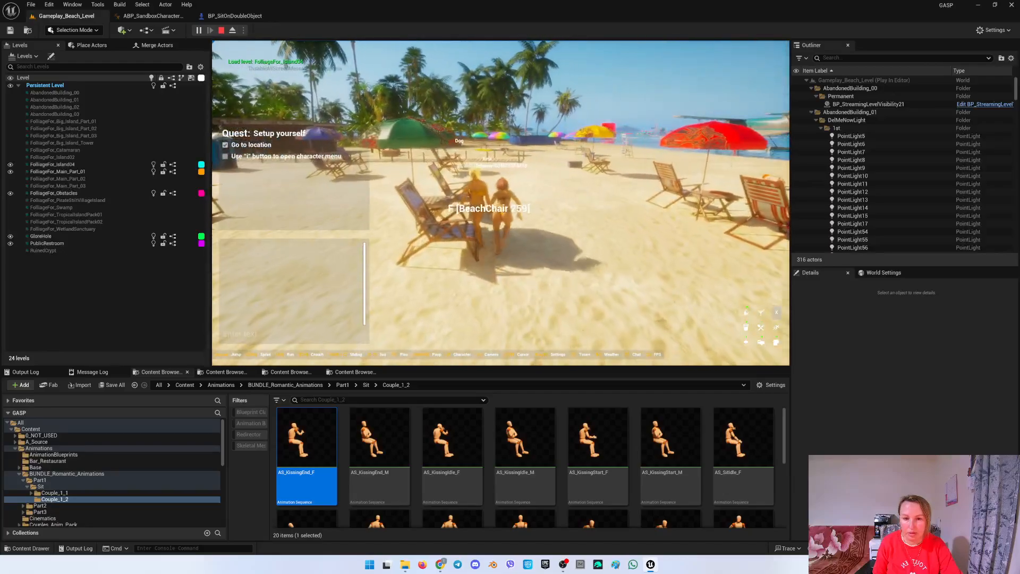
# Approach the blonde companion beside the beach chair and make her follow the player character.
pyautogui.press('s')
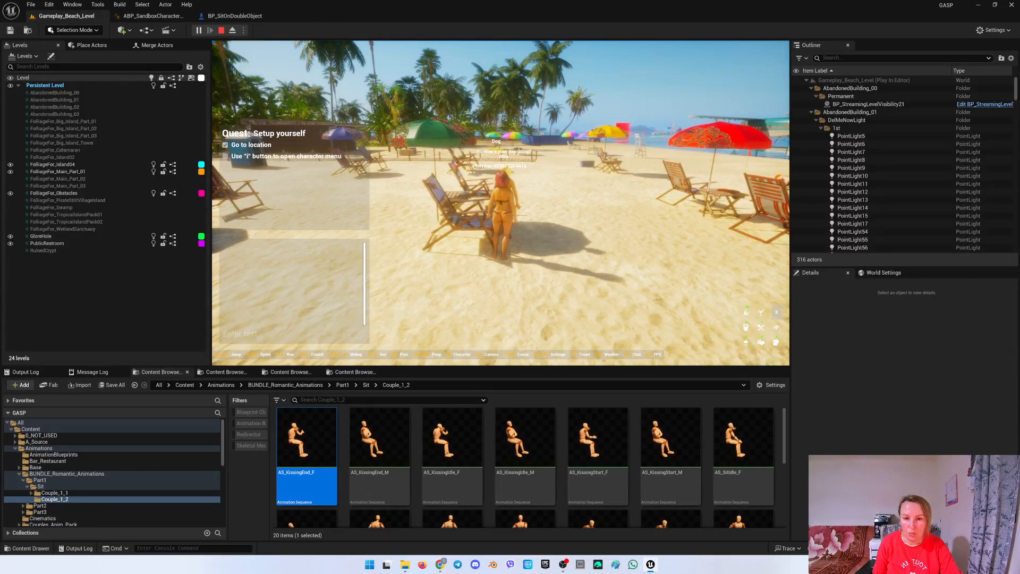
pyautogui.press('w')
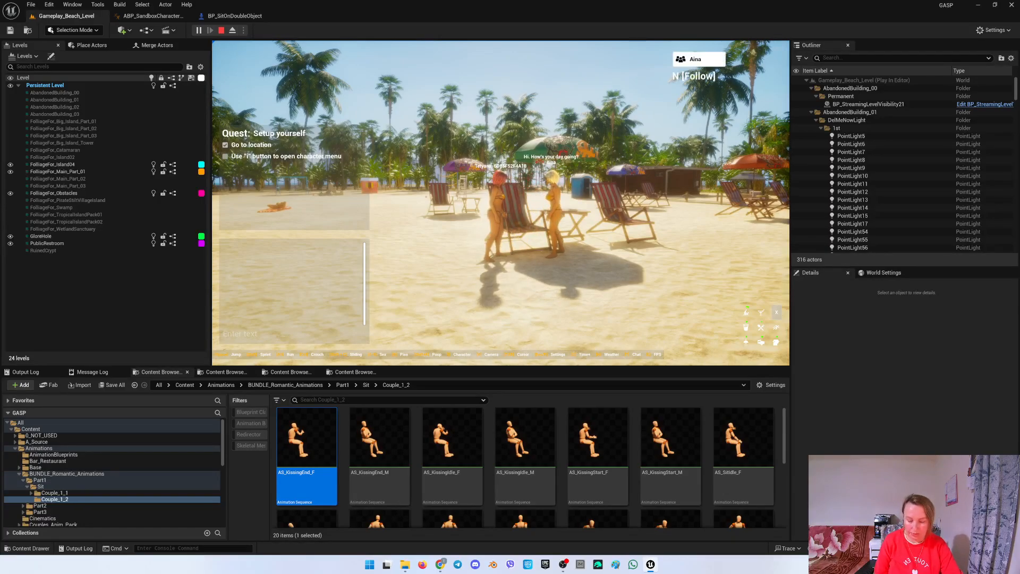
pyautogui.press('n')
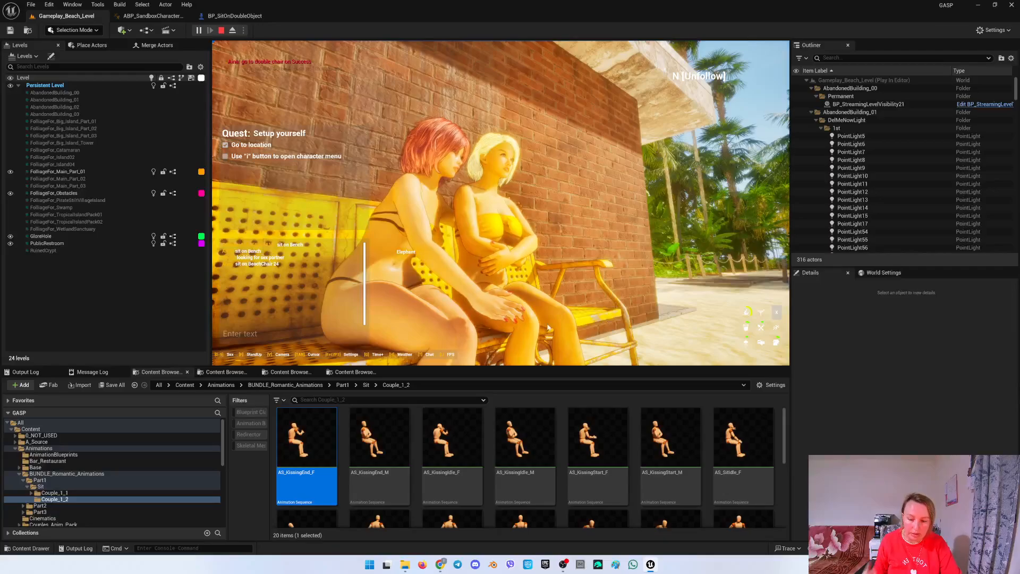
# Open the AS_SitIdle_F animation sequence from the Couple_1_2 folder and set its playback to frame 0.
pyautogui.scroll(-1, 647, 463)
pyautogui.scroll(-2, 717, 472)
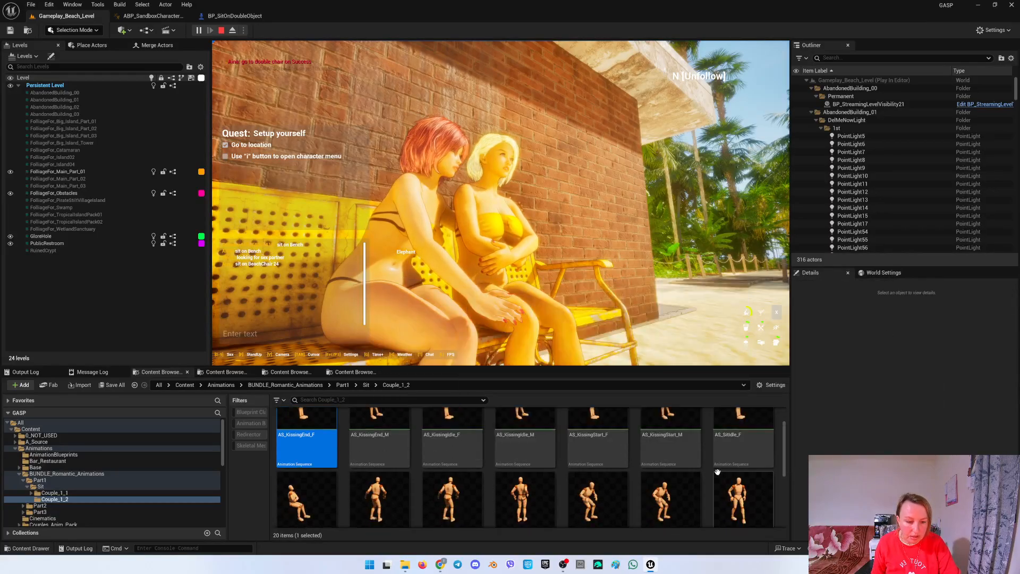
pyautogui.scroll(2, 729, 461)
pyautogui.doubleClick(742, 454)
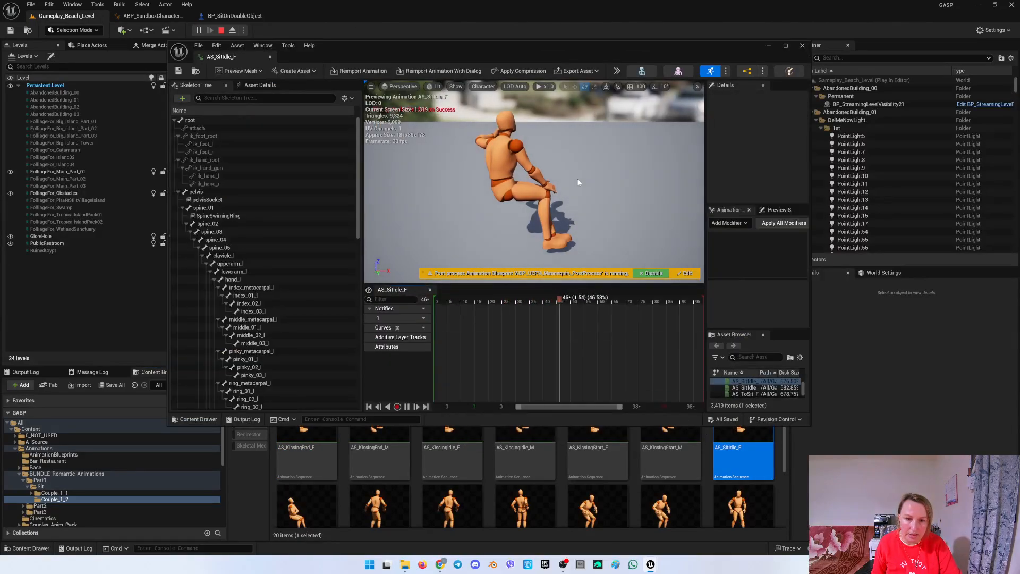
pyautogui.click(369, 407)
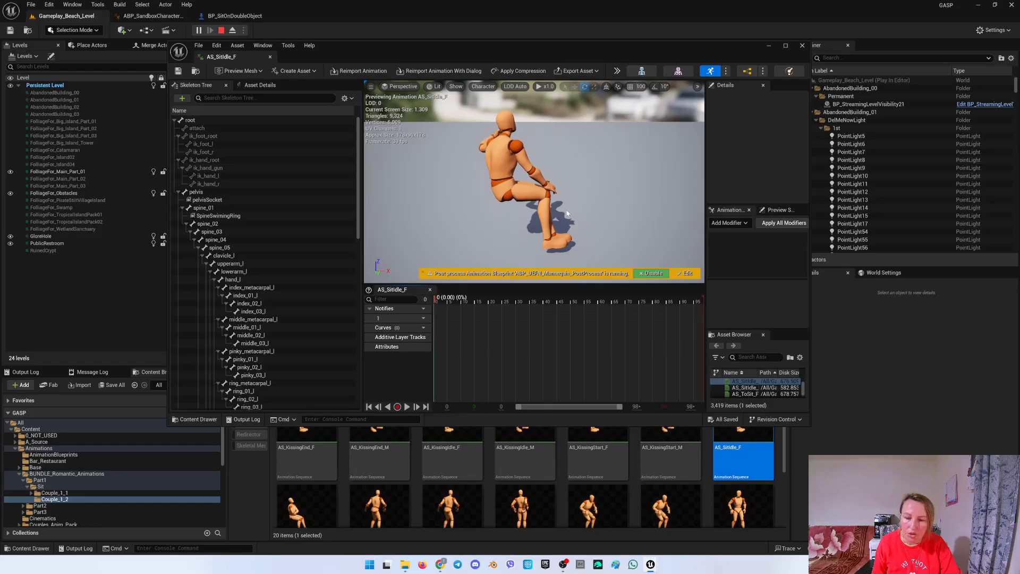
# Frame the mannequin's hand up close and place the animation editor window beside the two seated characters.
pyautogui.moveTo(531, 184); pyautogui.dragTo(584, 185, button='right')
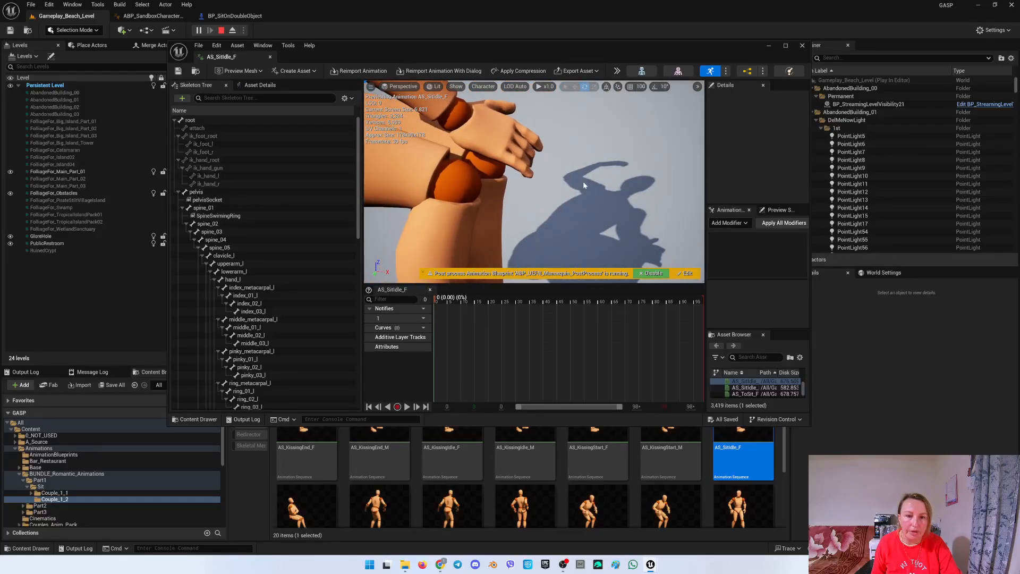
pyautogui.moveTo(442, 43); pyautogui.dragTo(820, 50)
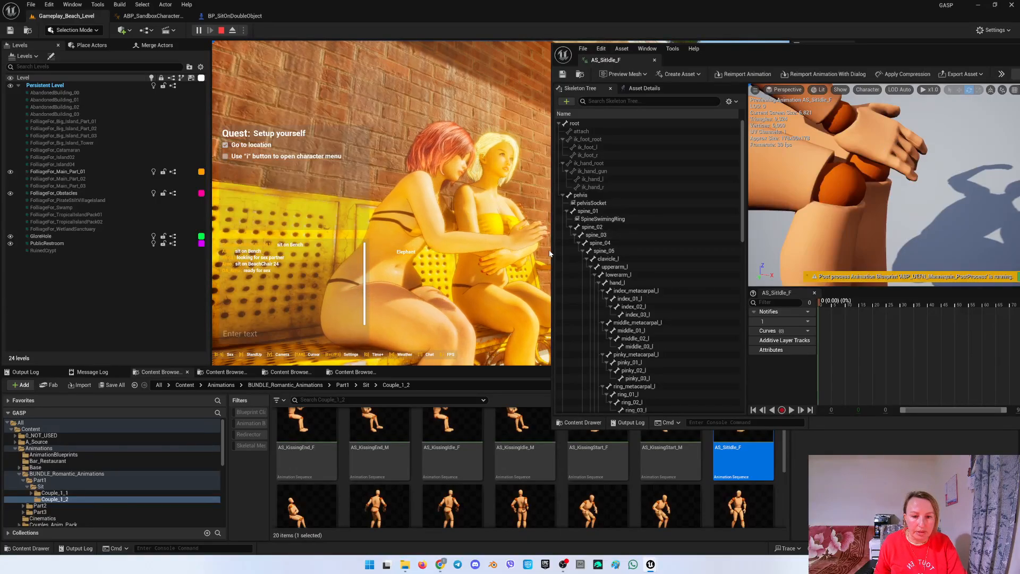
pyautogui.moveTo(802, 54)
pyautogui.mouseDown()
pyautogui.moveTo(1002, 54)
pyautogui.moveTo(804, 74)
pyautogui.mouseUp()
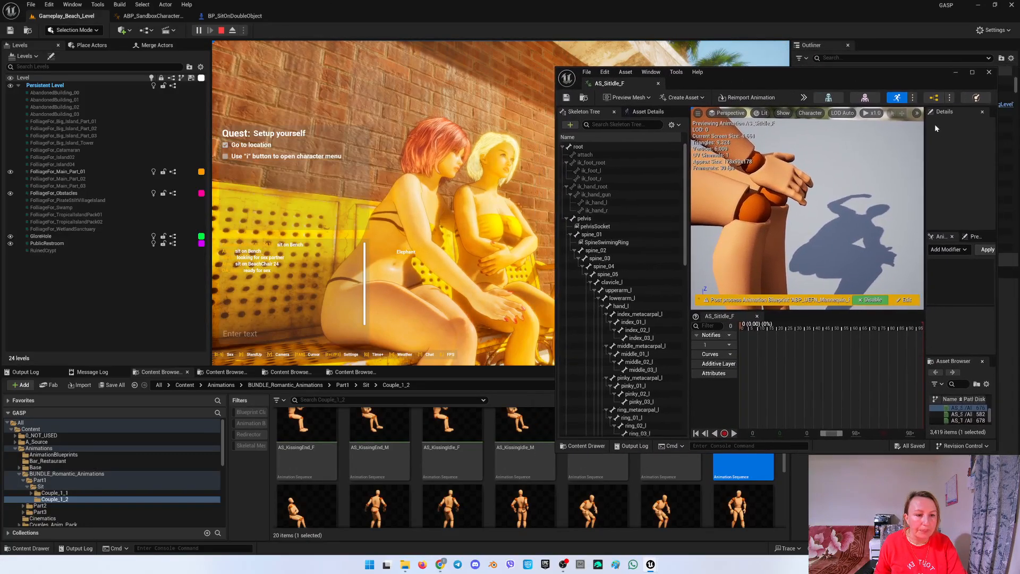
# Set the rotation of the right index fingertip bone, index_03_r, to 0 on all three axes.
pyautogui.click(591, 283)
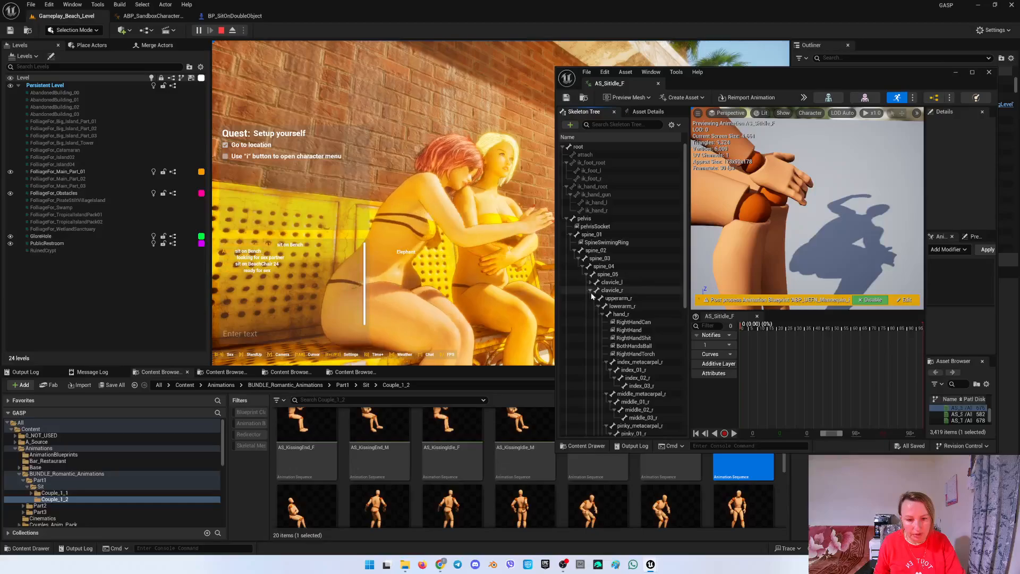
pyautogui.click(624, 313)
pyautogui.scroll(-5, 630, 319)
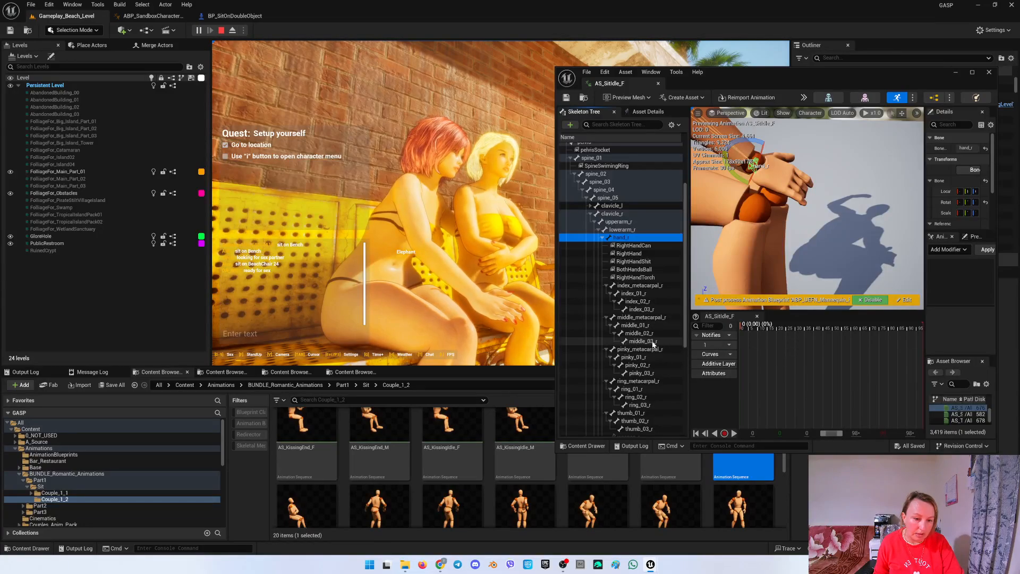
pyautogui.click(651, 310)
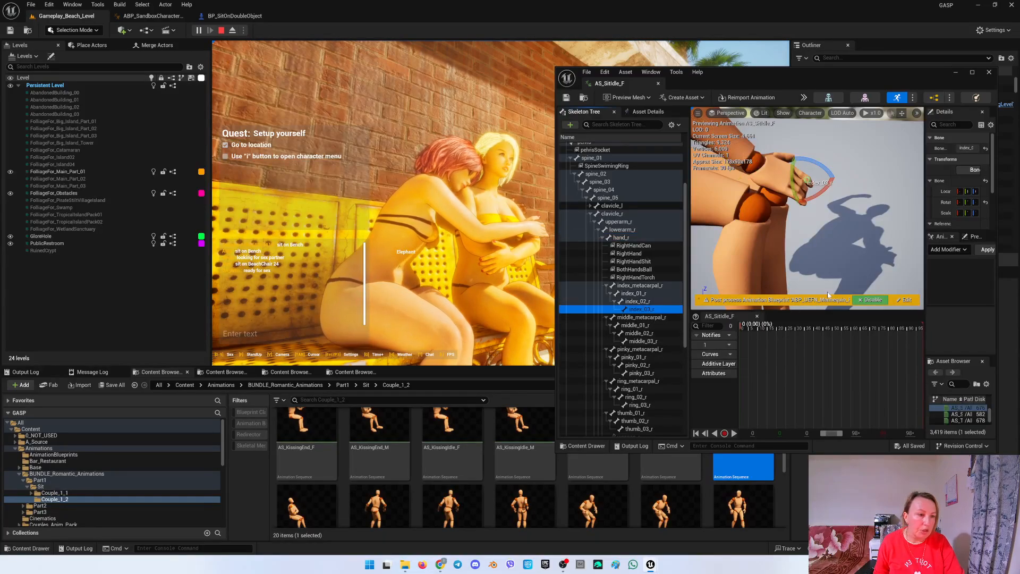
pyautogui.moveTo(925, 213); pyautogui.dragTo(853, 214)
pyautogui.click(923, 202)
pyautogui.write('0')
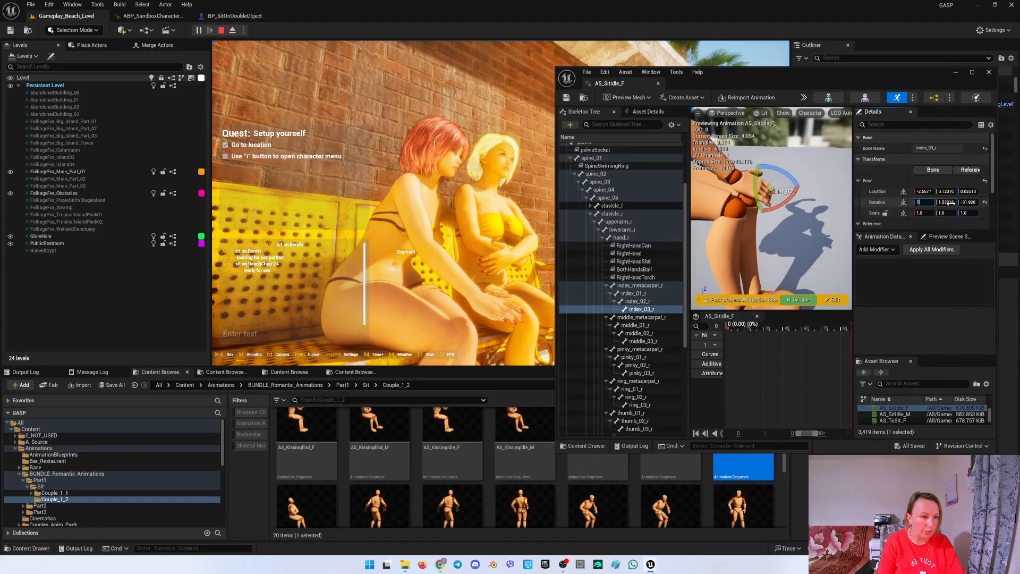
pyautogui.press('Tab')
pyautogui.write('0')
pyautogui.press('Tab')
pyautogui.write('0')
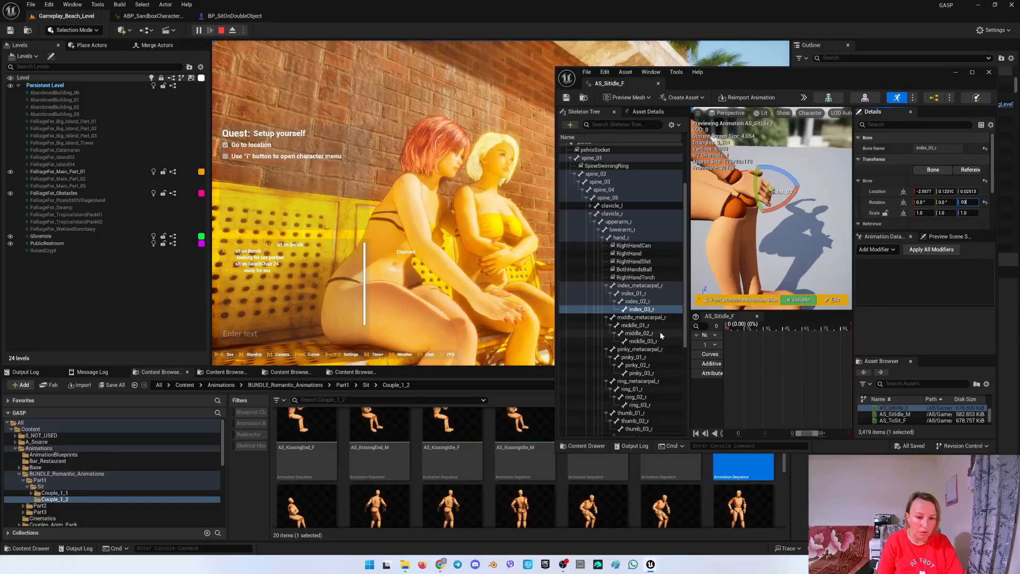
# Set the rotations of the right middle and pinky fingertip bones, middle_03_r and pinky_03_r, to 0.
pyautogui.click(652, 342)
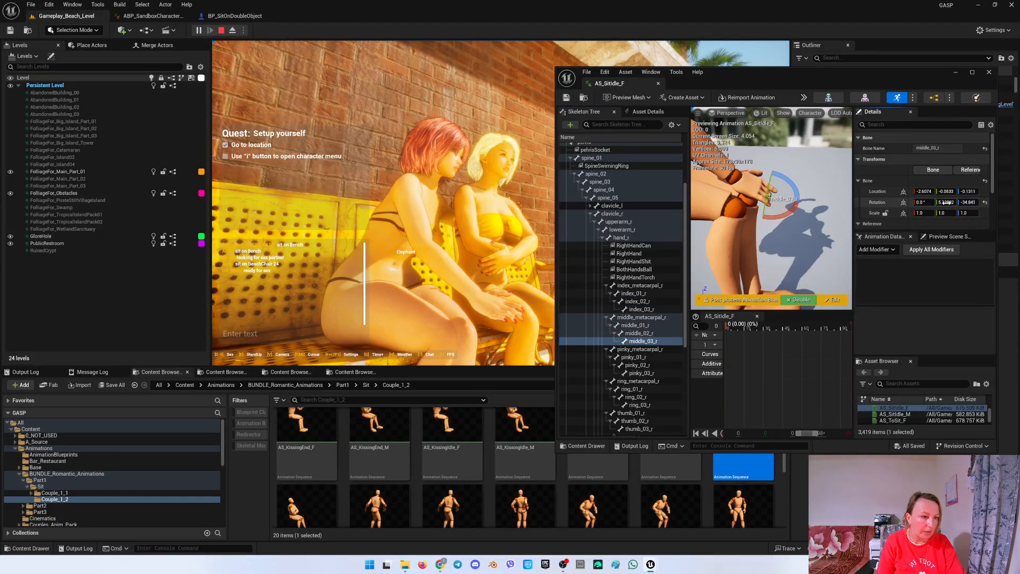
pyautogui.press('Down')
pyautogui.press('Down')
pyautogui.press('Down')
pyautogui.press('Down')
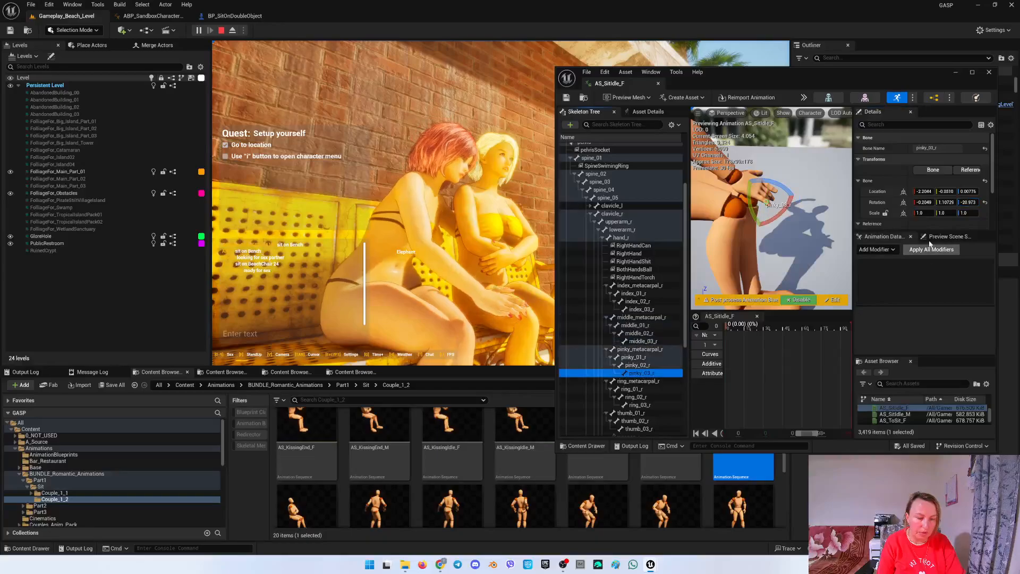
pyautogui.click(922, 203)
pyautogui.write('0')
pyautogui.press('Tab')
pyautogui.write('0')
pyautogui.press('Tab')
pyautogui.write('0')
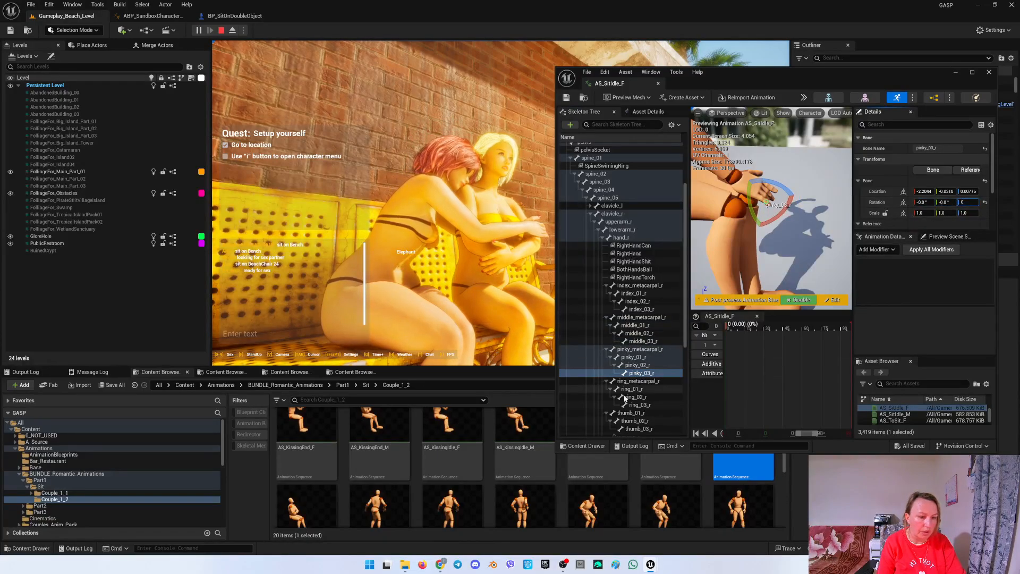
# Set the rotation of ring_03_r to 0 on all axes and key the fingertip adjustments as additive layer tracks.
pyautogui.click(639, 405)
pyautogui.click(924, 202)
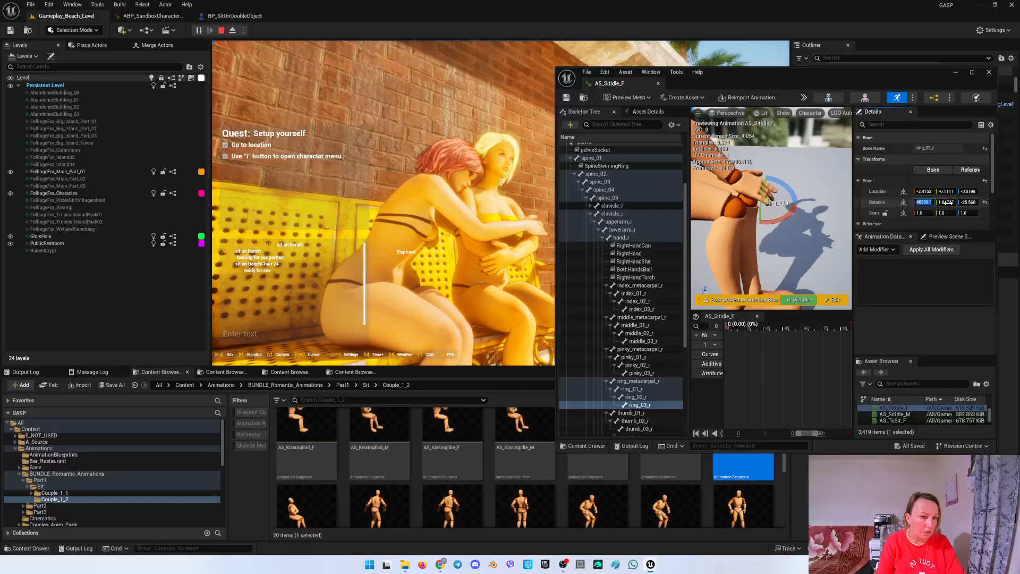
pyautogui.write('0')
pyautogui.press('Tab')
pyautogui.write('0')
pyautogui.press('Tab')
pyautogui.write('0')
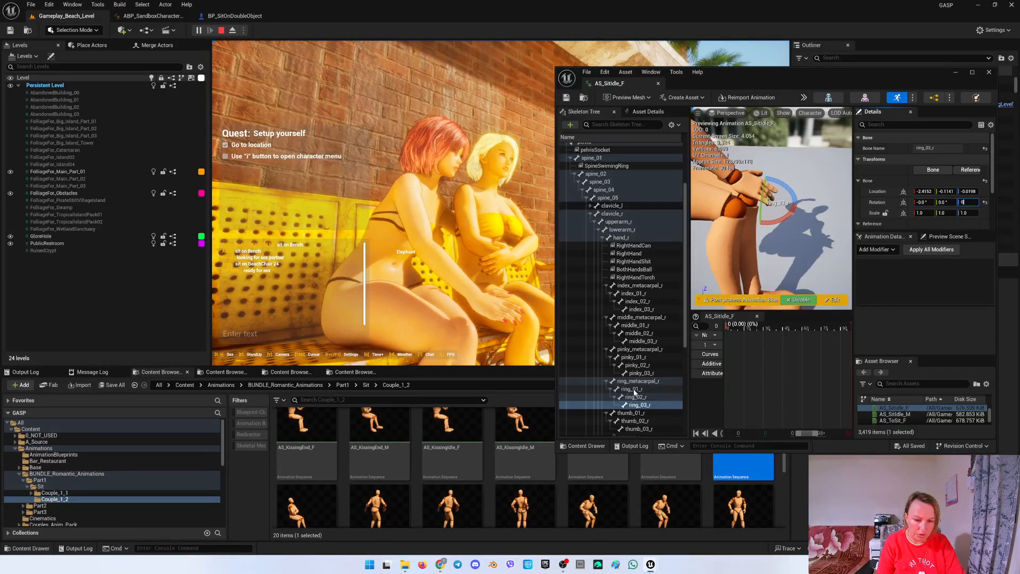
pyautogui.scroll(-3, 636, 392)
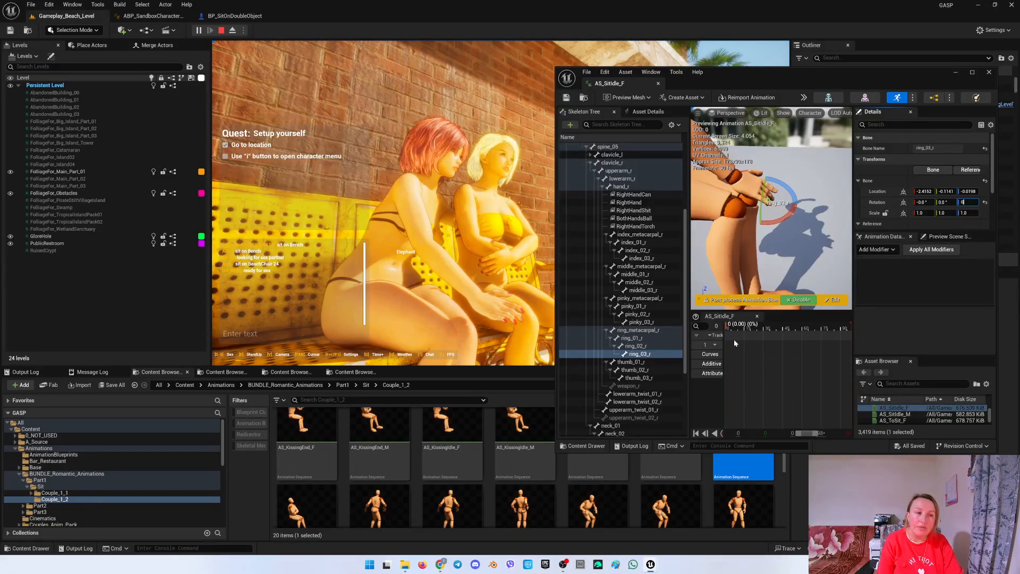
pyautogui.click(650, 356)
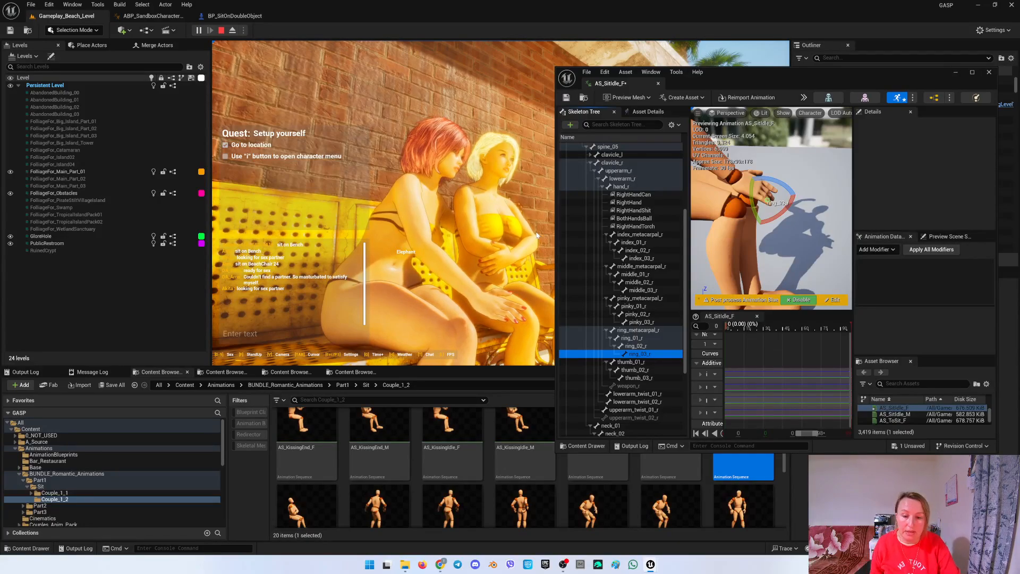
# Set the rotation of the index finger's middle joint, index_02_r, to 0 on all three axes.
pyautogui.click(642, 344)
pyautogui.click(637, 250)
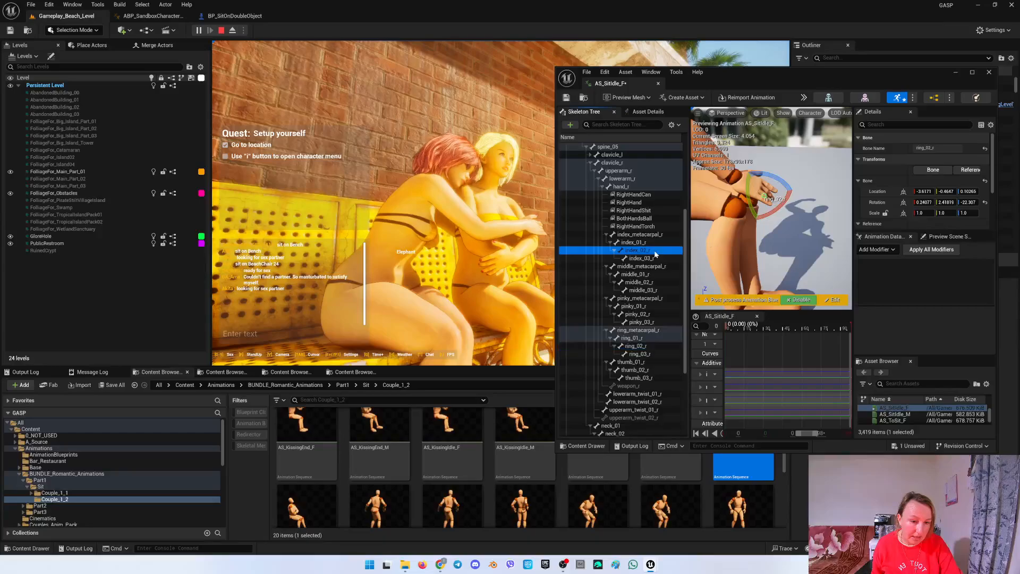
pyautogui.click(927, 202)
pyautogui.write('0')
pyautogui.press('Tab')
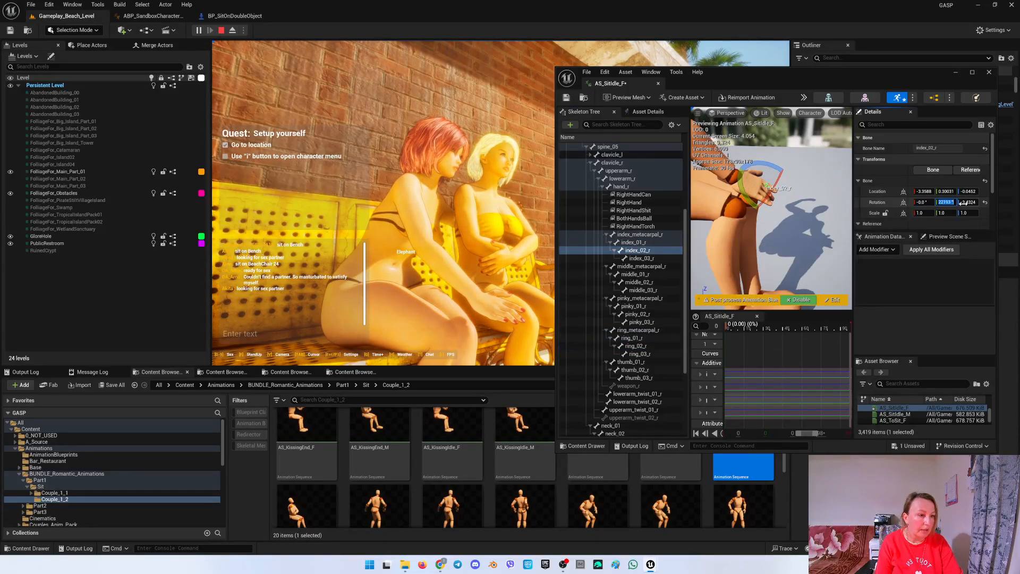
pyautogui.write('0')
pyautogui.press('Tab')
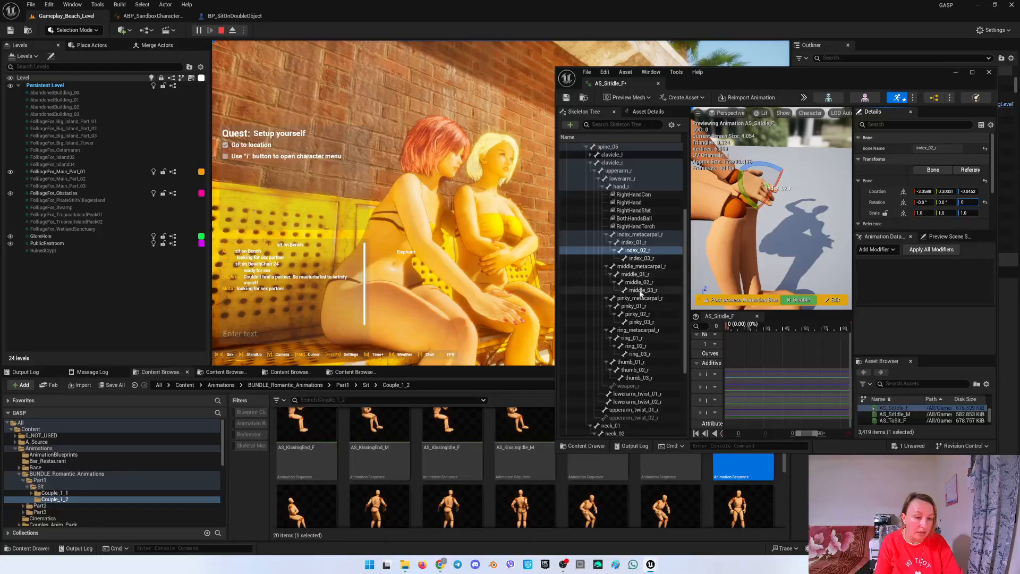
# Set the rotation of the middle finger's middle joint, middle_02_r, to 0 on all three axes.
pyautogui.click(664, 282)
pyautogui.click(924, 202)
pyautogui.write('0')
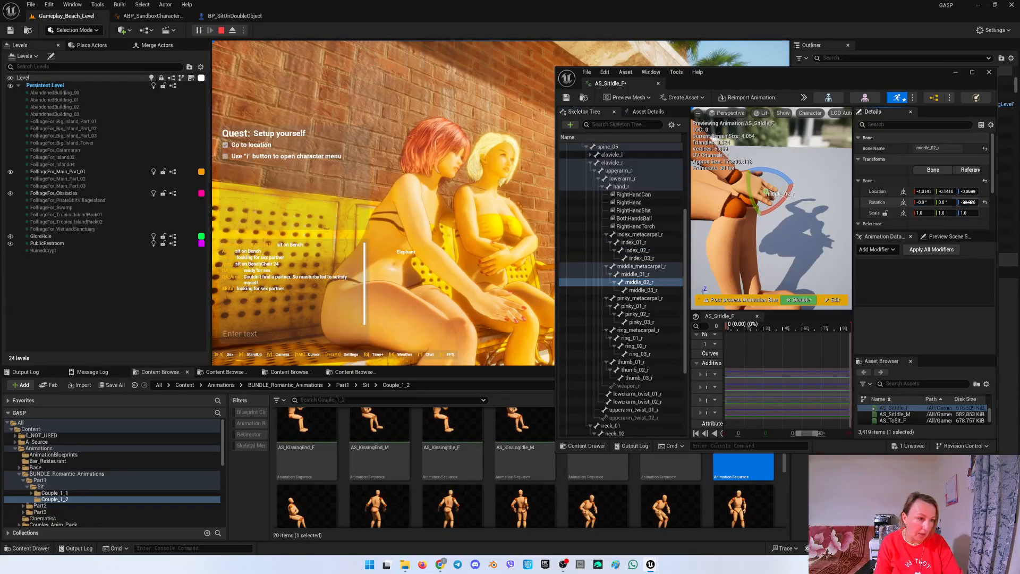
# Set the rotation of the pinky's middle joint, pinky_02_r, to 0 on all three axes.
pyautogui.click(638, 314)
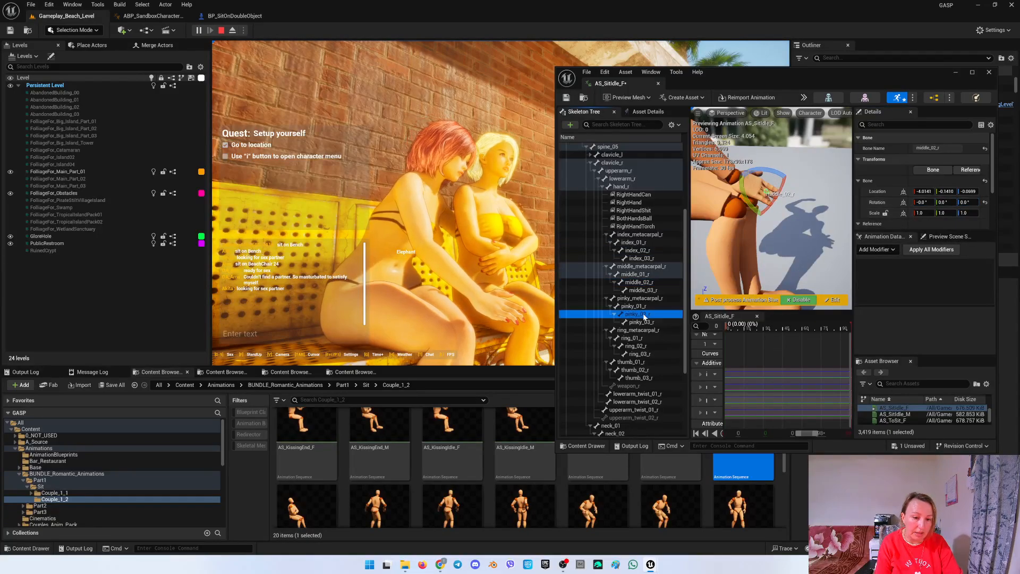
pyautogui.click(927, 201)
pyautogui.write('0')
pyautogui.press('Tab')
pyautogui.write('0')
pyautogui.press('Tab')
pyautogui.write('0')
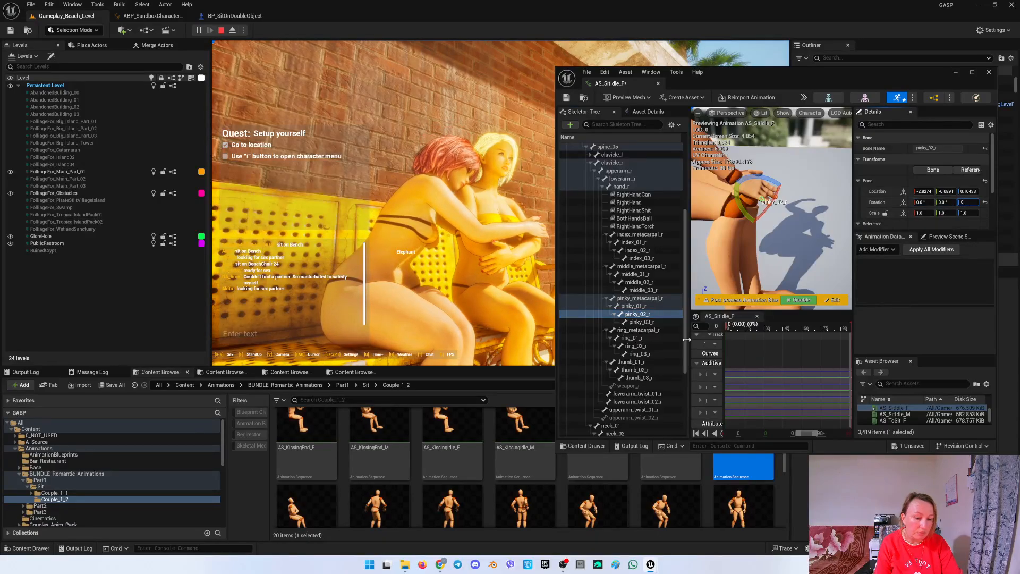
# Set the rotation of the ring finger's middle joint, ring_02_r, to 0 on all three axes.
pyautogui.click(636, 346)
pyautogui.click(925, 202)
pyautogui.write('0')
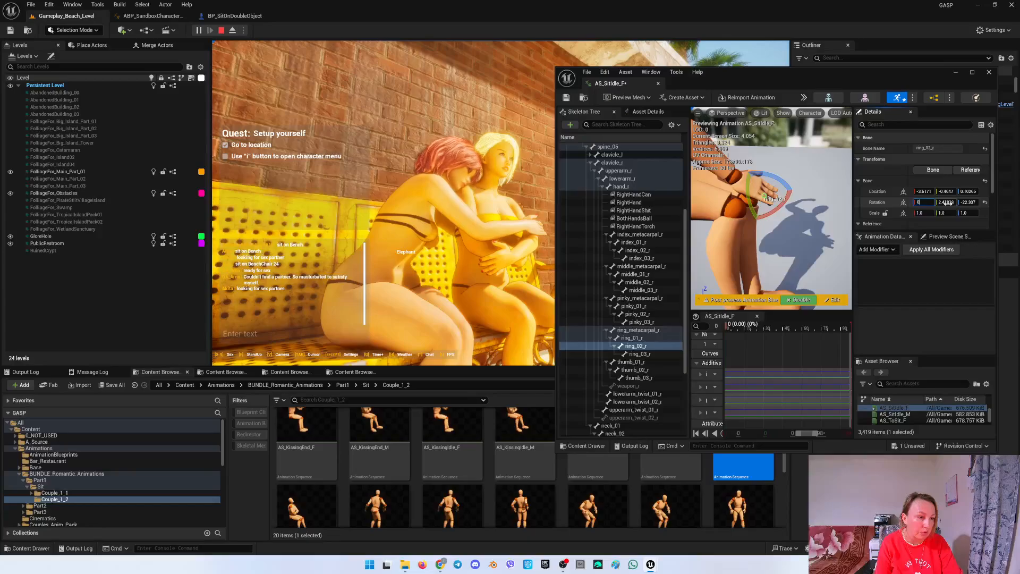
pyautogui.press('Tab')
pyautogui.write('0')
pyautogui.press('Tab')
pyautogui.write('0')
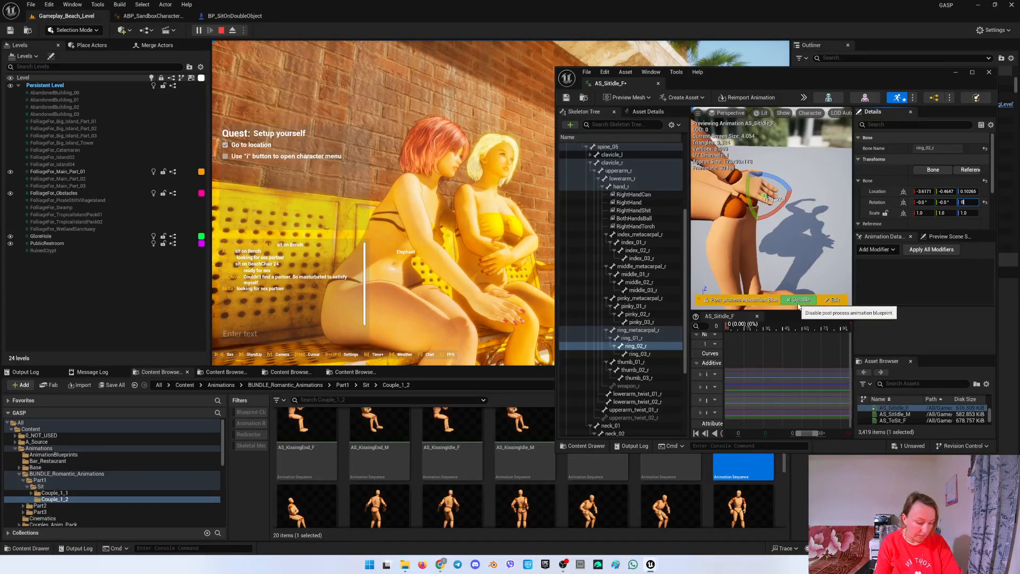
pyautogui.press('Return')
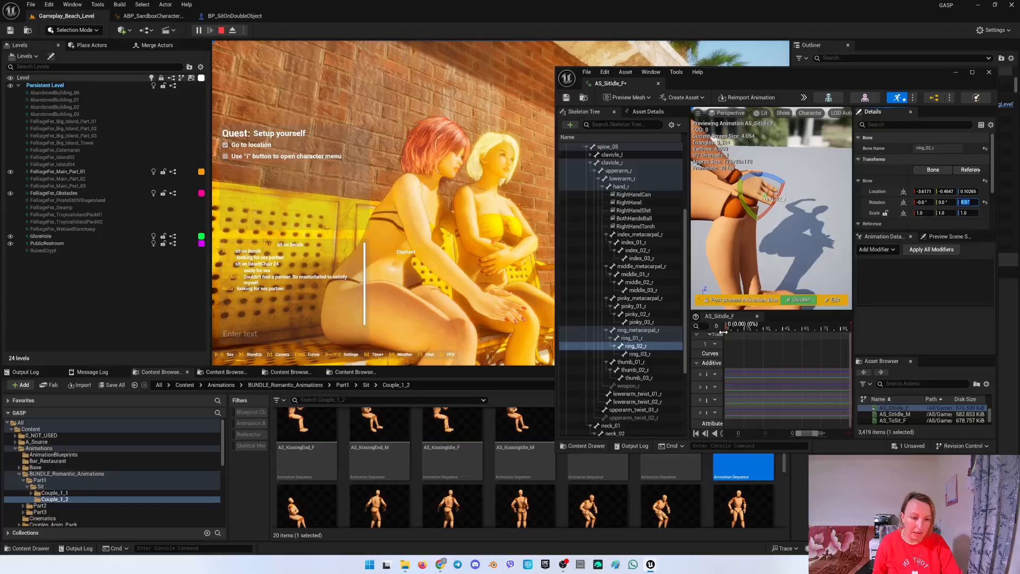
pyautogui.click(645, 346)
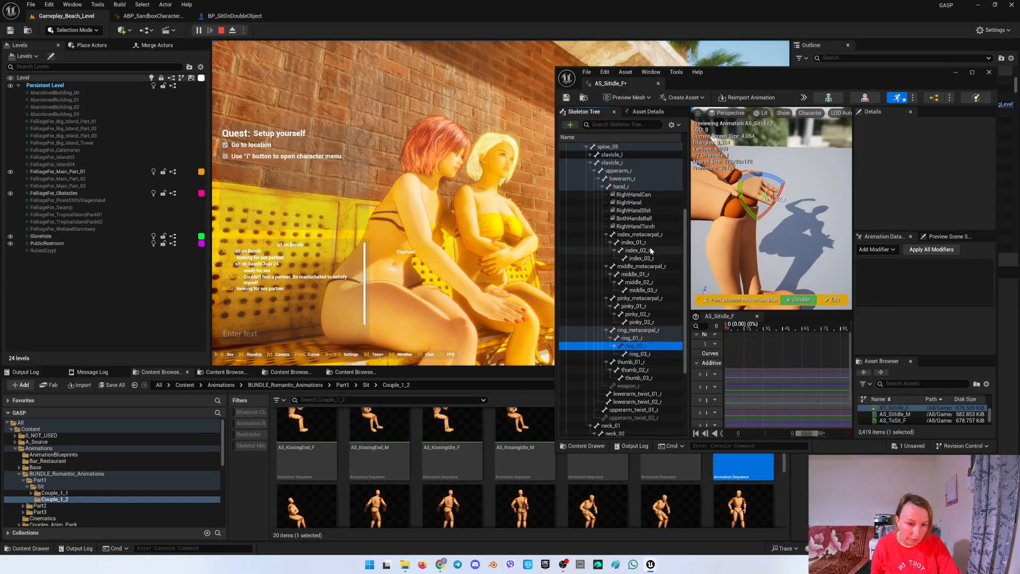
# Rotate the index finger's base joint, index_01_r, to about -22° on Z and adjust the middle finger's base joint, middle_01_r.
pyautogui.click(635, 243)
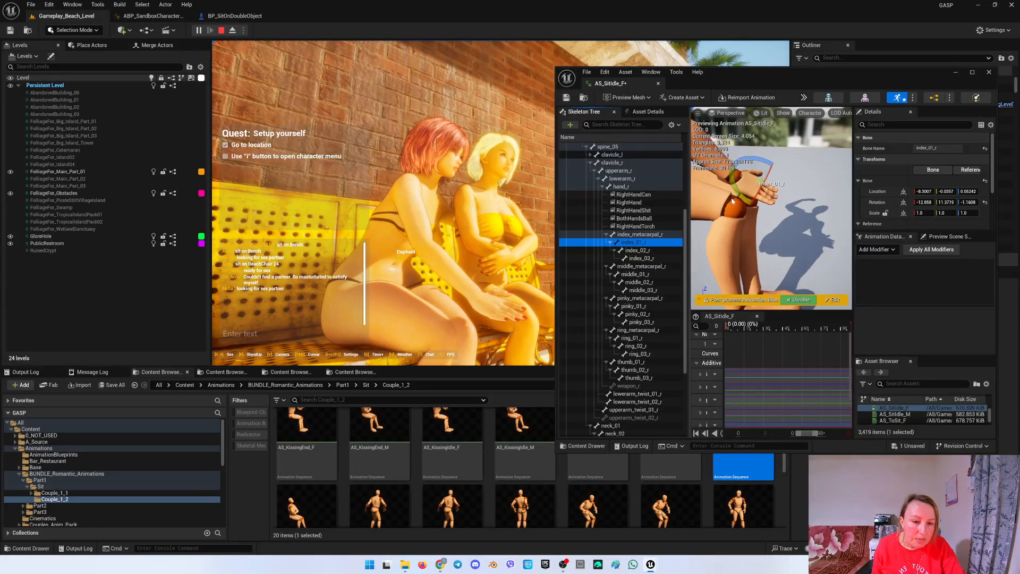
pyautogui.moveTo(754, 158); pyautogui.dragTo(726, 159)
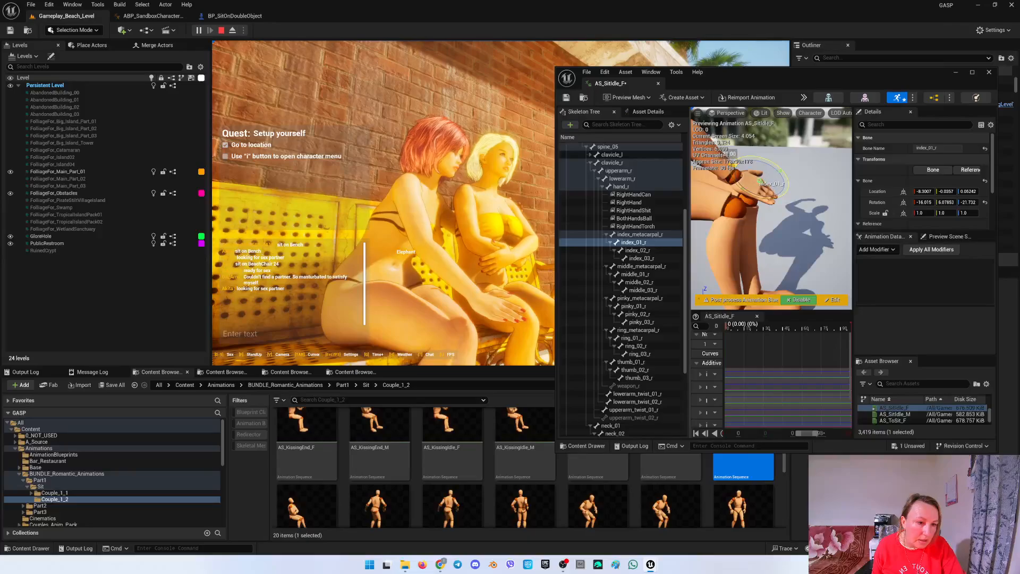
pyautogui.click(632, 273)
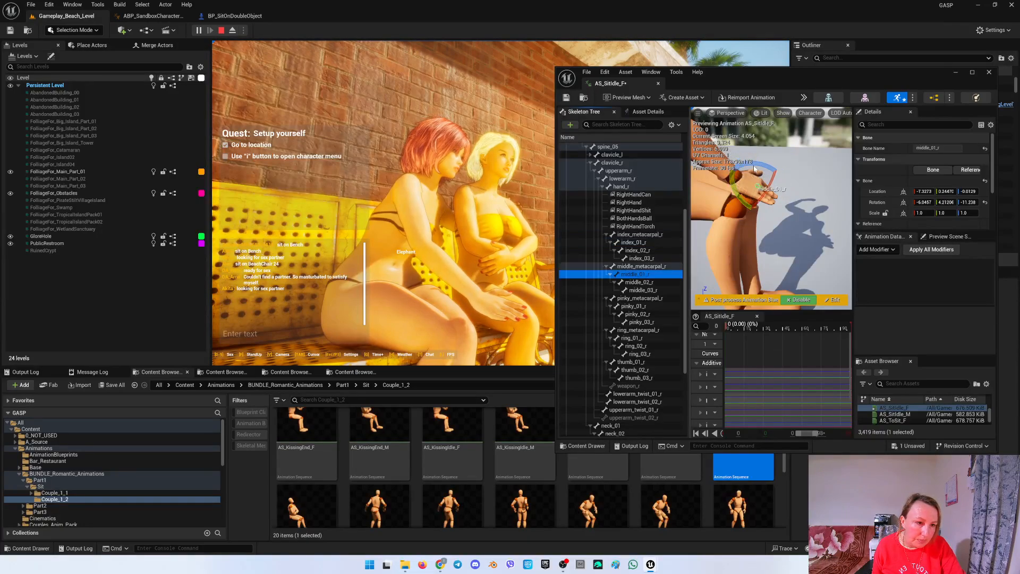
pyautogui.moveTo(755, 169)
pyautogui.mouseDown()
pyautogui.moveTo(744, 181)
pyautogui.moveTo(728, 162)
pyautogui.moveTo(747, 179)
pyautogui.mouseUp()
# Rotate the base joints of the pinky and ring finger, pinky_01_r and ring_01_r, to adjust the right hand's finger pose.
pyautogui.click(643, 307)
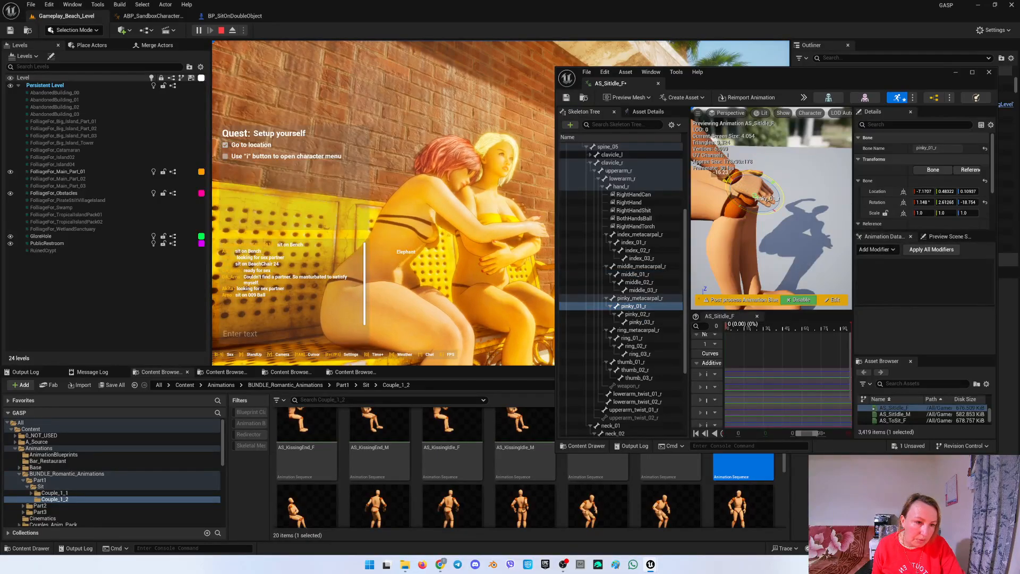
pyautogui.click(631, 338)
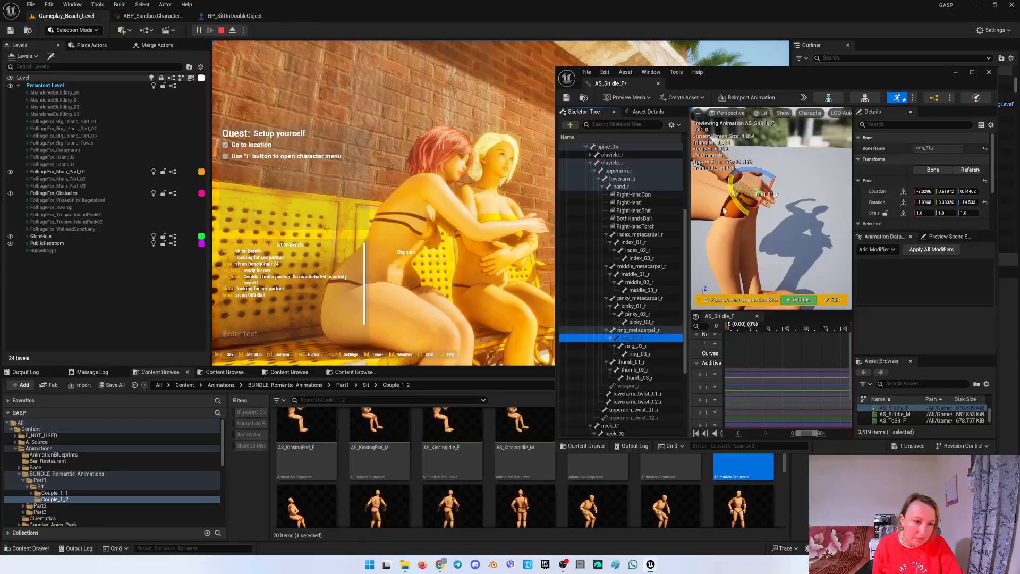
pyautogui.moveTo(723, 211); pyautogui.dragTo(760, 171)
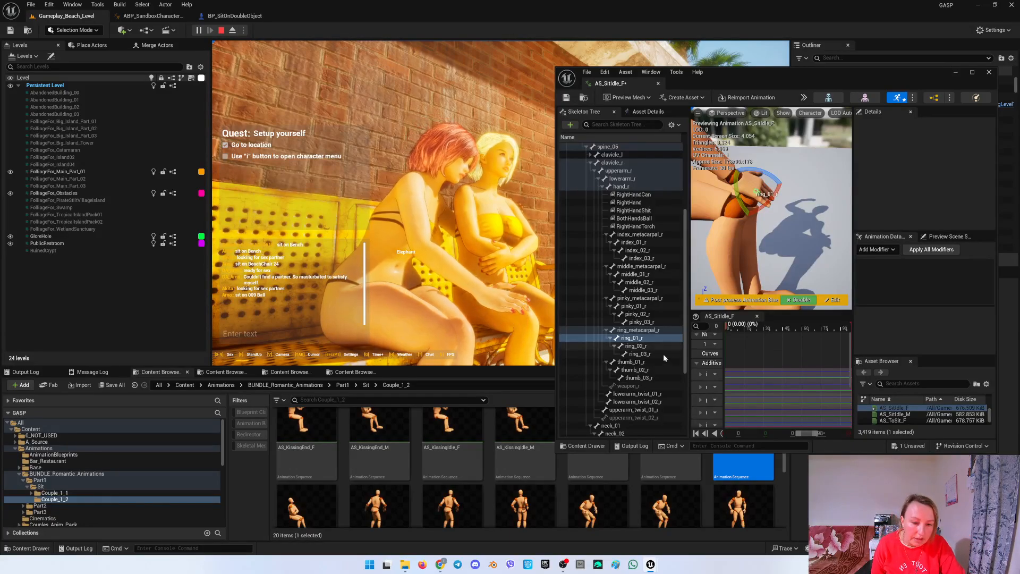
# Rotate the thumb's base joint, thumb_01_r, key the pose change and save the AS_SitIdle_F animation.
pyautogui.click(637, 362)
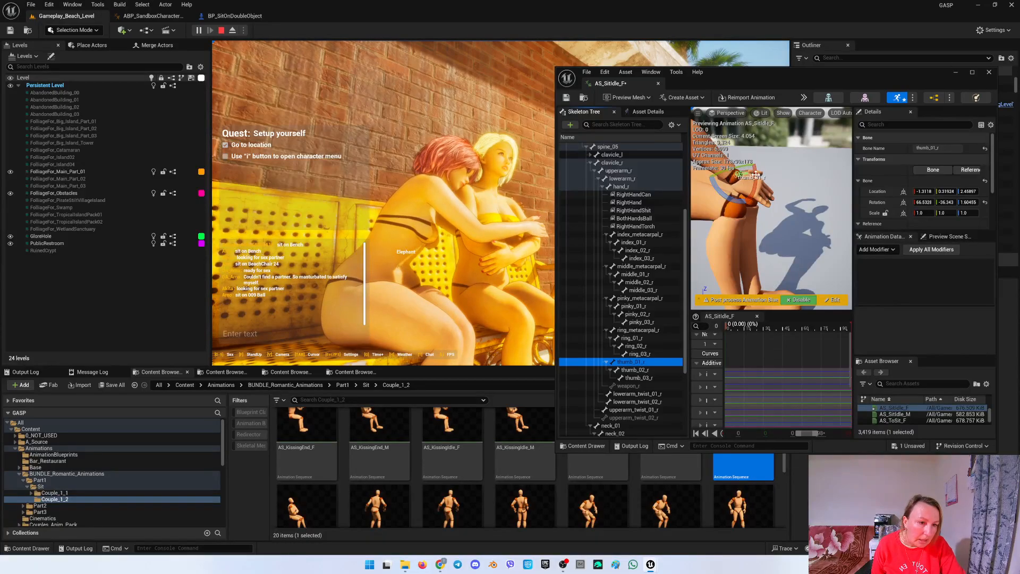
pyautogui.moveTo(755, 181); pyautogui.dragTo(736, 168)
pyautogui.press('s')
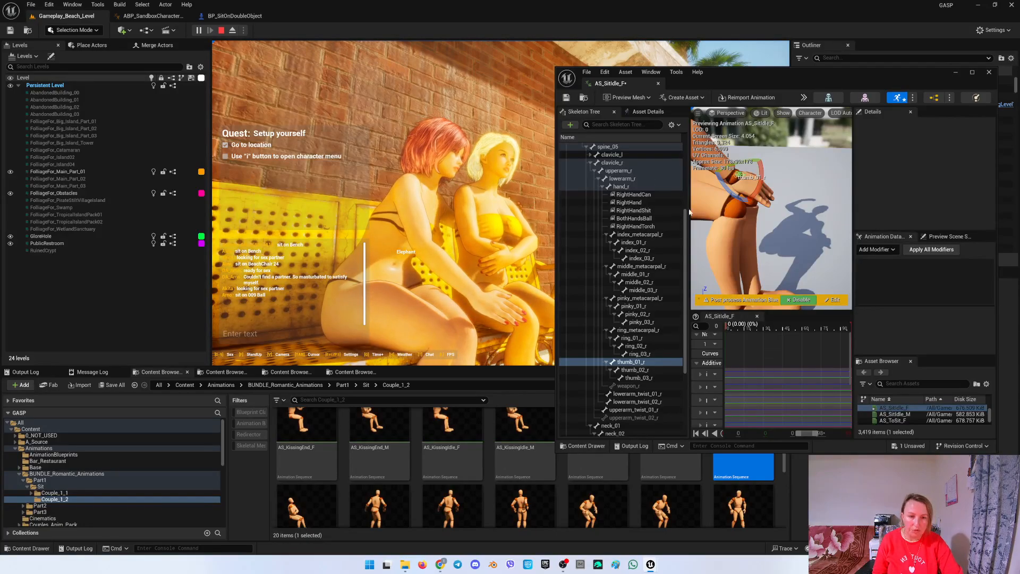
pyautogui.click(567, 97)
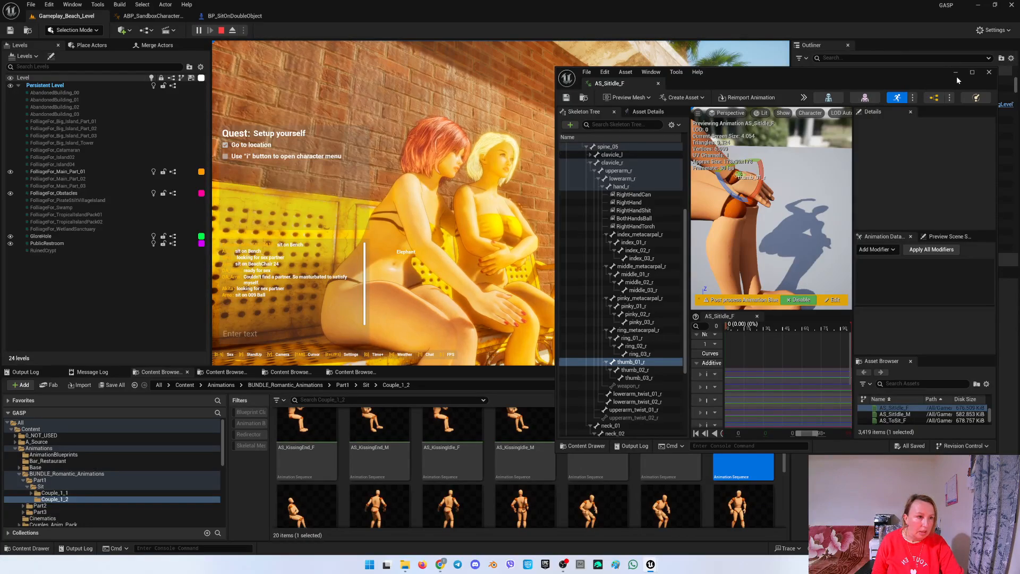
# Detach the camera from the player, put the animation editor away and examine the seated couple's hands up close around the bench.
pyautogui.moveTo(797, 168); pyautogui.dragTo(829, 213, button='right')
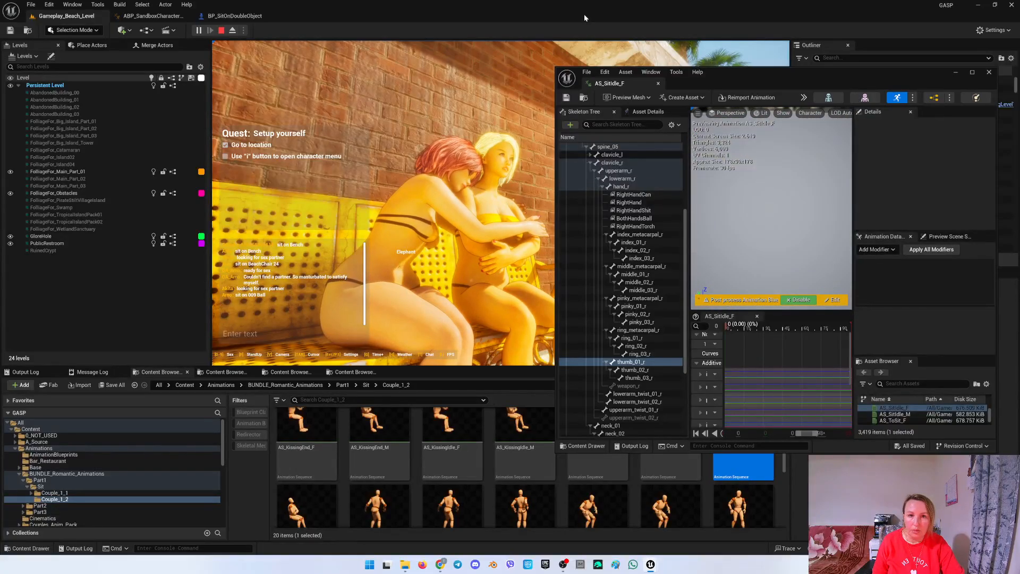
pyautogui.press('F8')
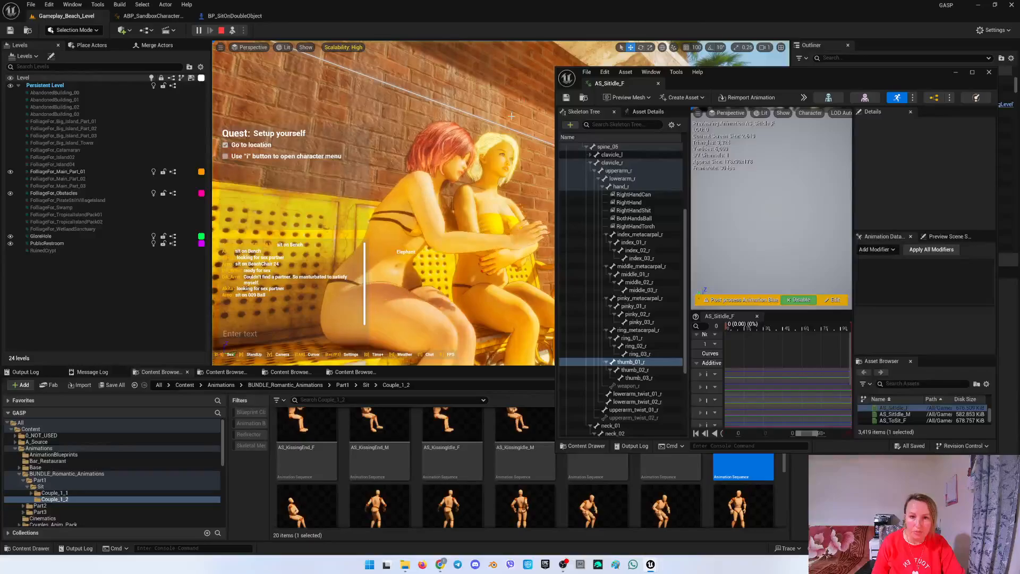
pyautogui.moveTo(550, 55); pyautogui.dragTo(521, 52, button='right')
pyautogui.press('s')
pyautogui.moveTo(520, 52); pyautogui.dragTo(537, 52)
pyautogui.press('w')
pyautogui.moveTo(537, 52); pyautogui.dragTo(571, 49, button='right')
pyautogui.moveTo(520, 124); pyautogui.dragTo(444, 138, button='right')
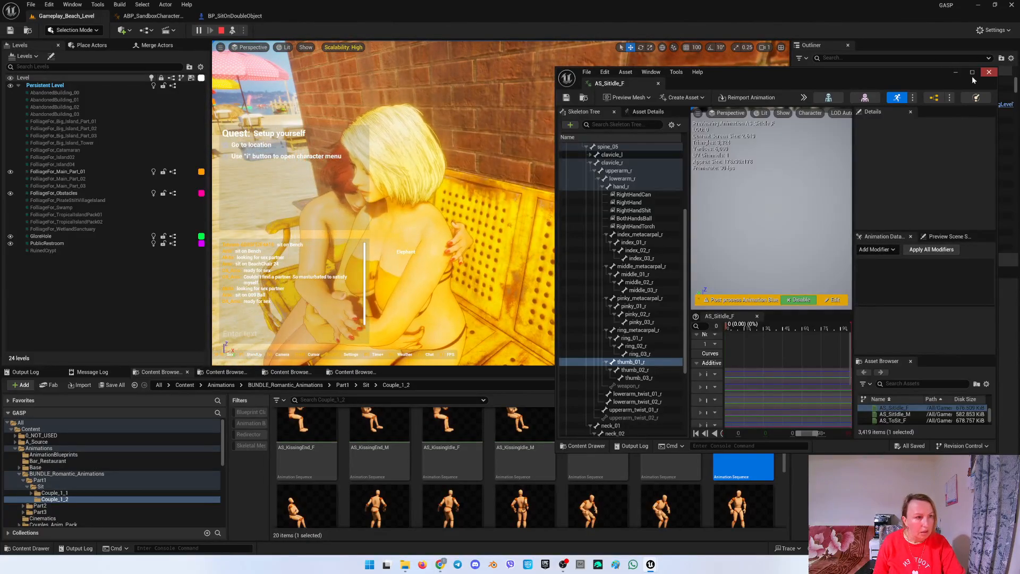
pyautogui.click(988, 72)
pyautogui.moveTo(513, 202); pyautogui.dragTo(561, 226, button='right')
pyautogui.press('d')
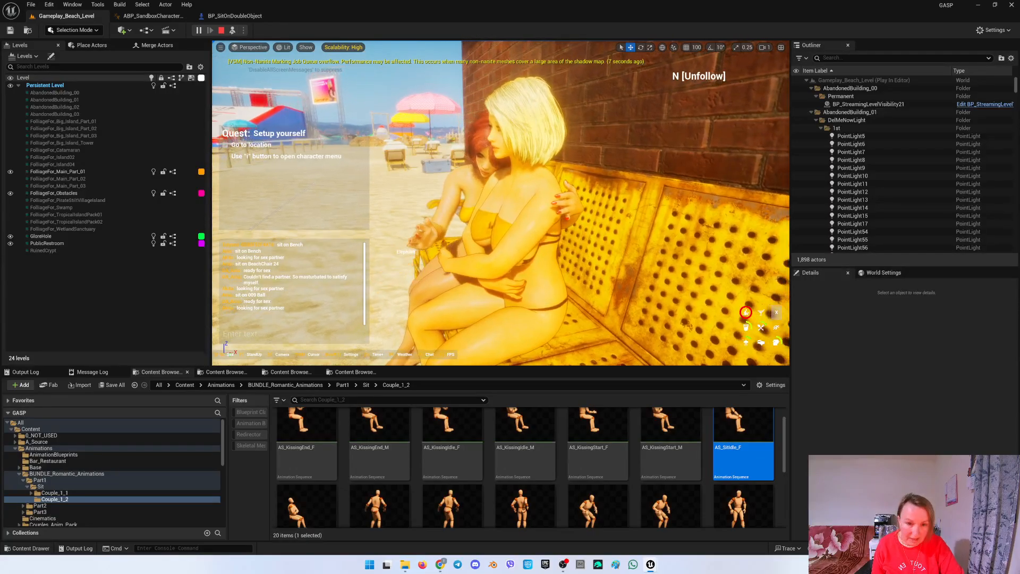
pyautogui.click(745, 312)
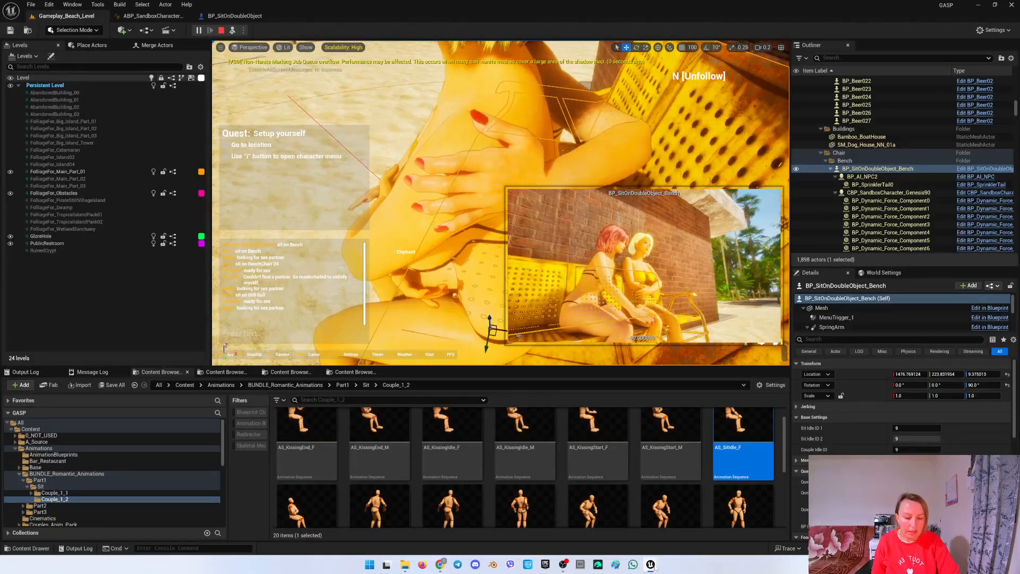
# Bring back the AS_SitIdle_F animation editor and show the left arm's finger bones in the skeleton.
pyautogui.moveTo(651, 564)
pyautogui.click(696, 525)
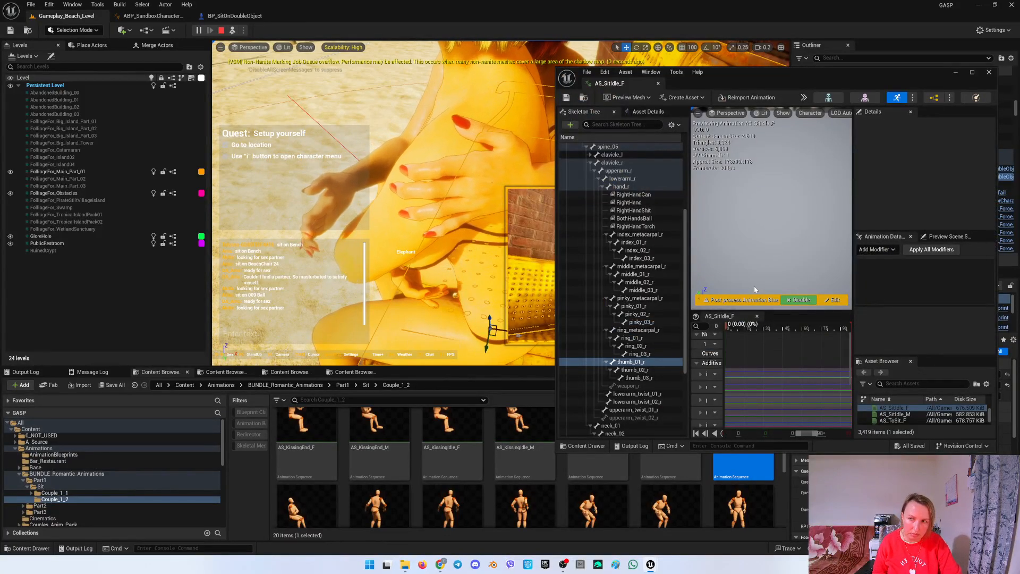
pyautogui.scroll(3, 597, 195)
pyautogui.click(594, 194)
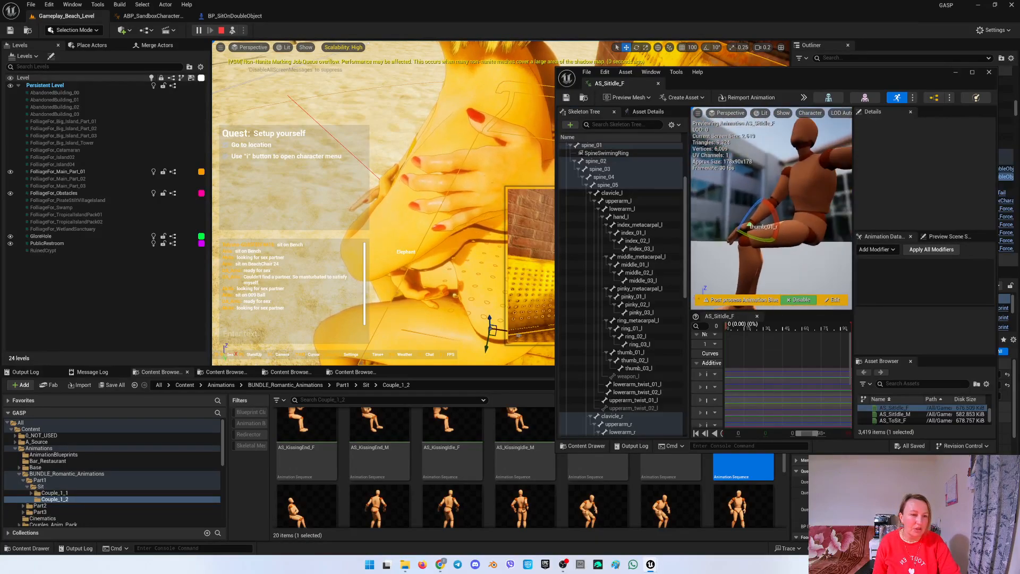
# Try to set the rotation of the left hand's 02 and 03 joints of index, middle, pinky and ring fingers to 0 together.
pyautogui.click(650, 249)
pyautogui.keyDown('ctrl'); pyautogui.click(651, 243); pyautogui.keyUp('ctrl')
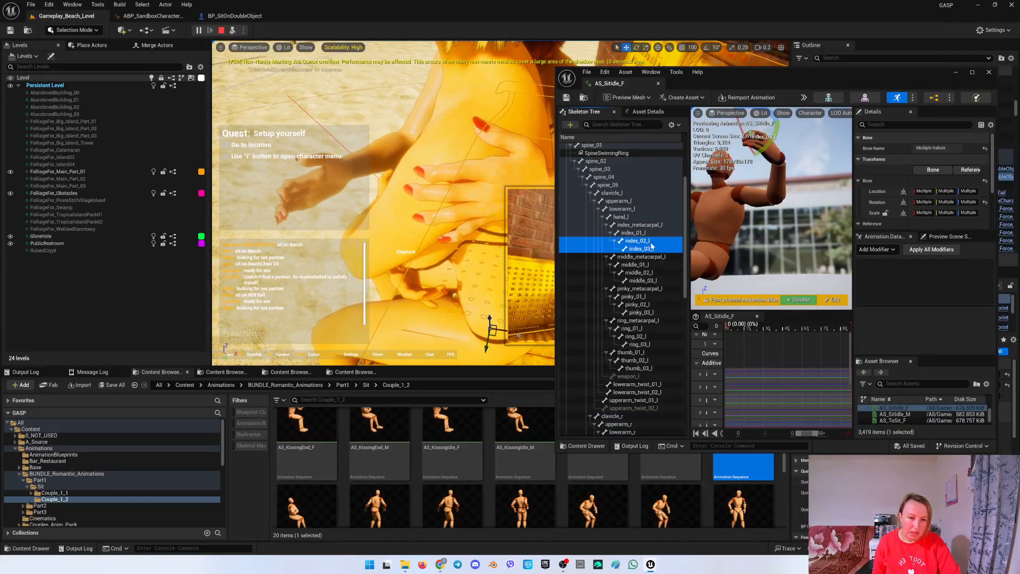
pyautogui.keyDown('ctrl'); pyautogui.click(653, 278); pyautogui.keyUp('ctrl')
pyautogui.keyDown('ctrl'); pyautogui.click(638, 272); pyautogui.keyUp('ctrl')
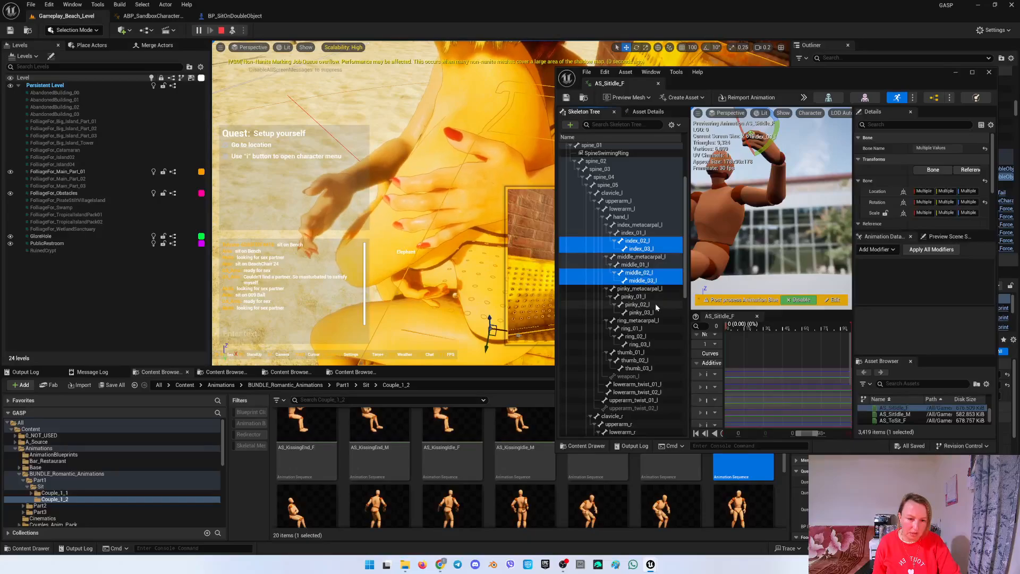
pyautogui.keyDown('ctrl'); pyautogui.click(641, 312); pyautogui.keyUp('ctrl')
pyautogui.keyDown('ctrl'); pyautogui.click(637, 305); pyautogui.keyUp('ctrl')
pyautogui.keyDown('ctrl'); pyautogui.click(646, 345); pyautogui.keyUp('ctrl')
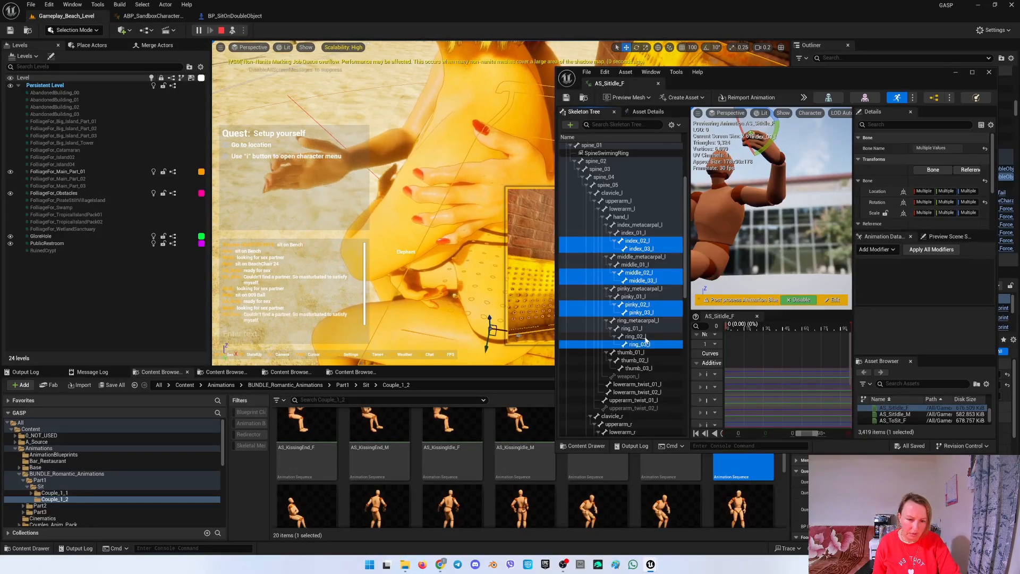
pyautogui.keyDown('ctrl'); pyautogui.click(636, 336); pyautogui.keyUp('ctrl')
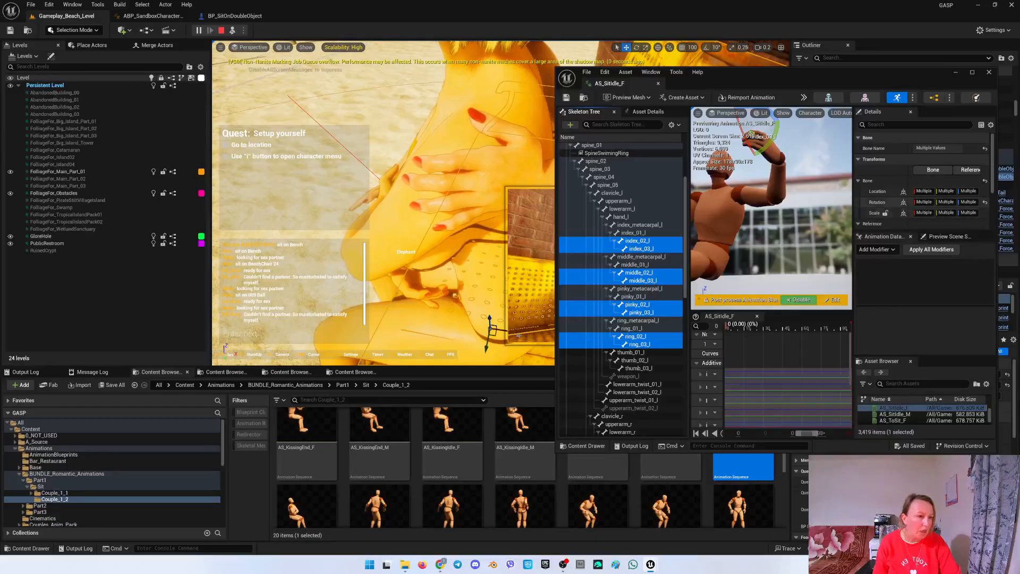
pyautogui.click(924, 202)
pyautogui.write('0')
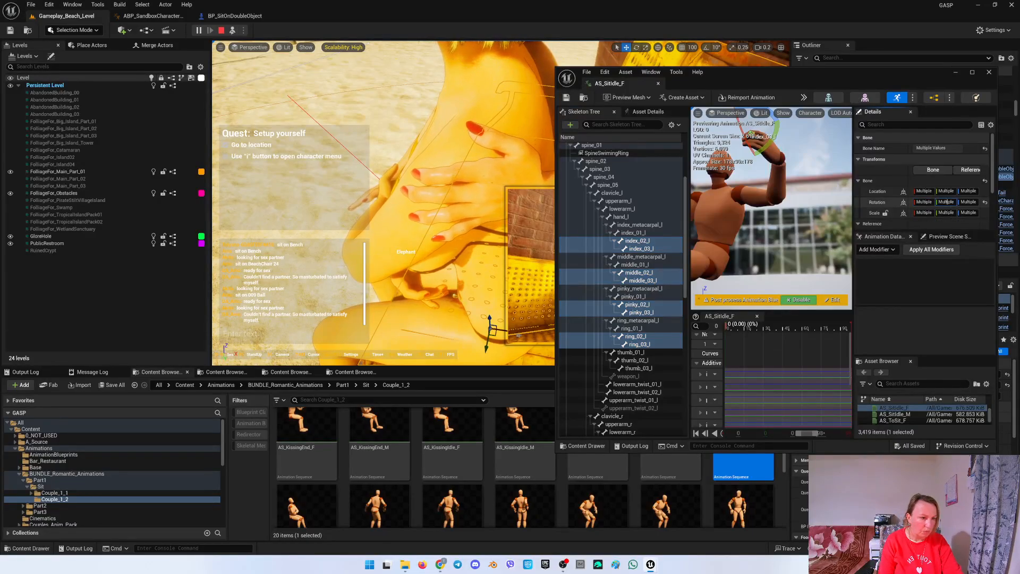
pyautogui.press('Tab')
pyautogui.write('0.0')
pyautogui.press('Return')
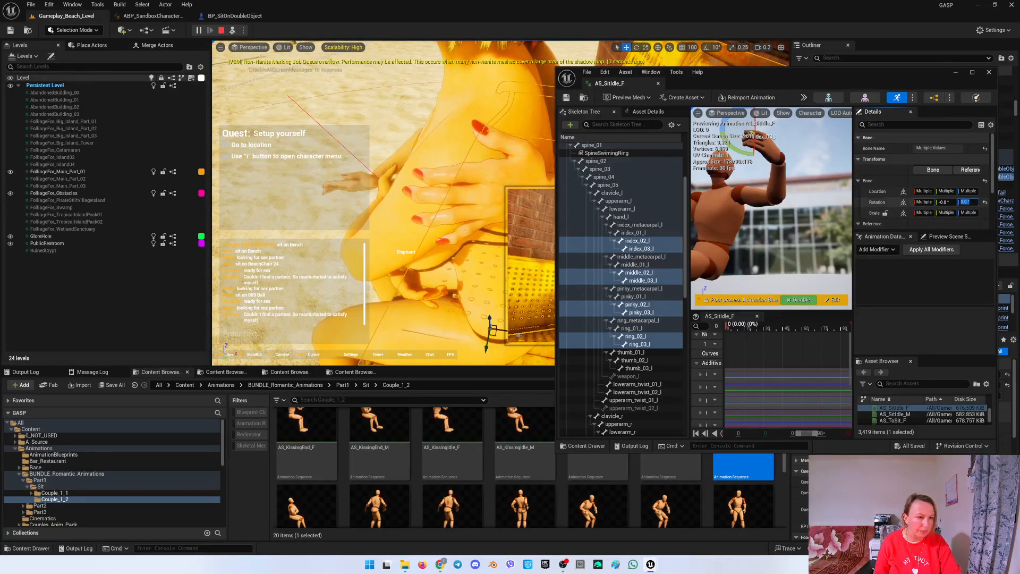
pyautogui.click(924, 203)
pyautogui.write('0')
pyautogui.click(930, 289)
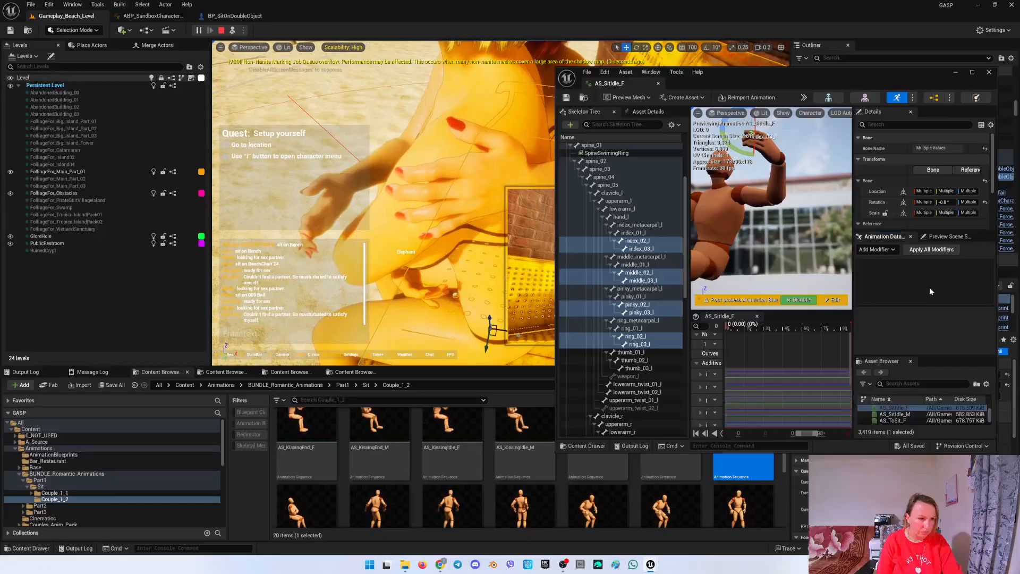
# Set the rotation of the left index finger's middle joint, index_02_l, to 0 on all axes and check index_03_l.
pyautogui.click(644, 248)
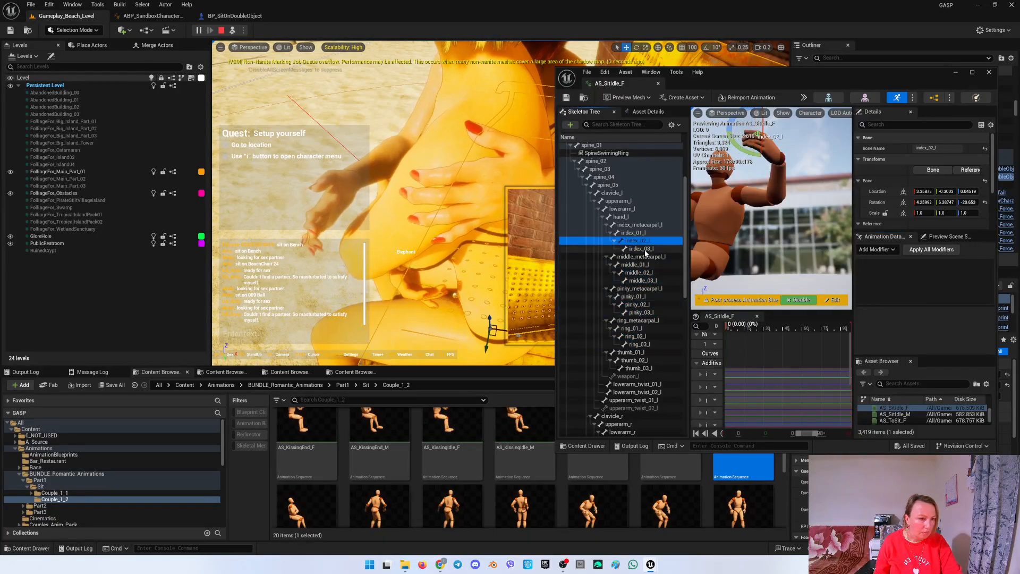
pyautogui.click(637, 240)
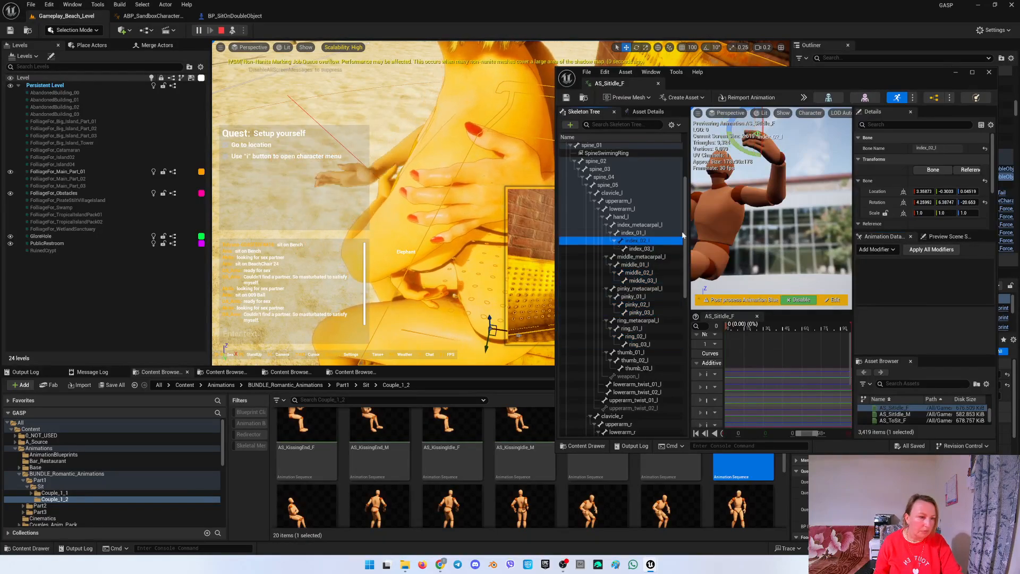
pyautogui.click(923, 202)
pyautogui.press('Tab')
pyautogui.write('0')
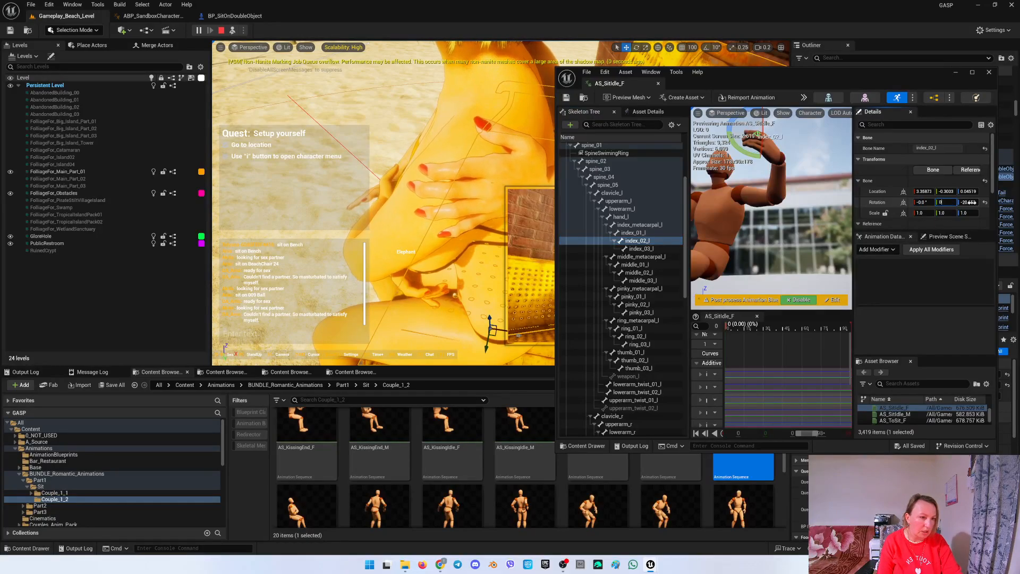
pyautogui.press('Tab')
pyautogui.write('0')
pyautogui.click(644, 248)
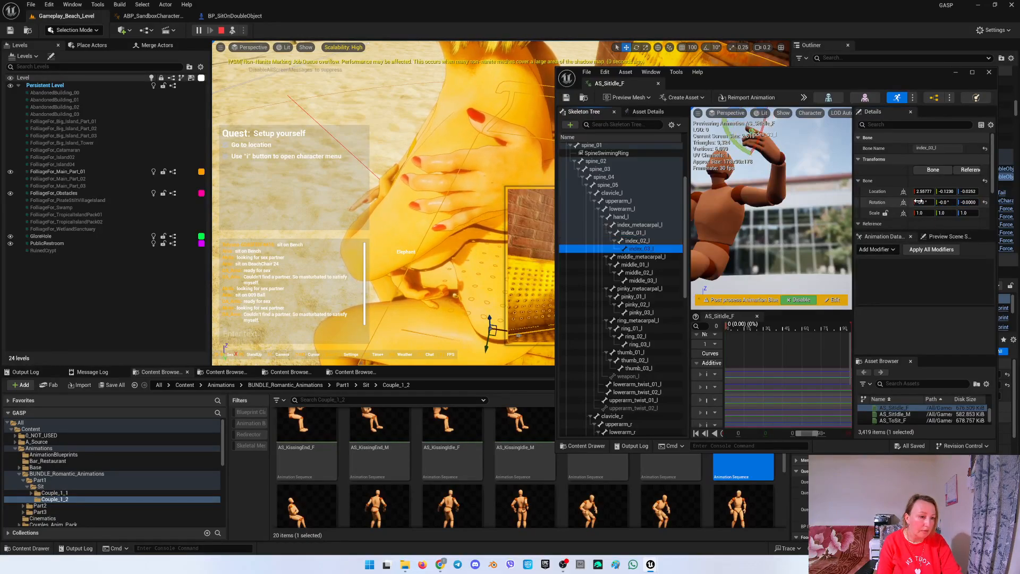
pyautogui.click(967, 202)
# Set the rotation of the left middle finger's middle joint, middle_02_l, to 0 on all three axes.
pyautogui.click(640, 272)
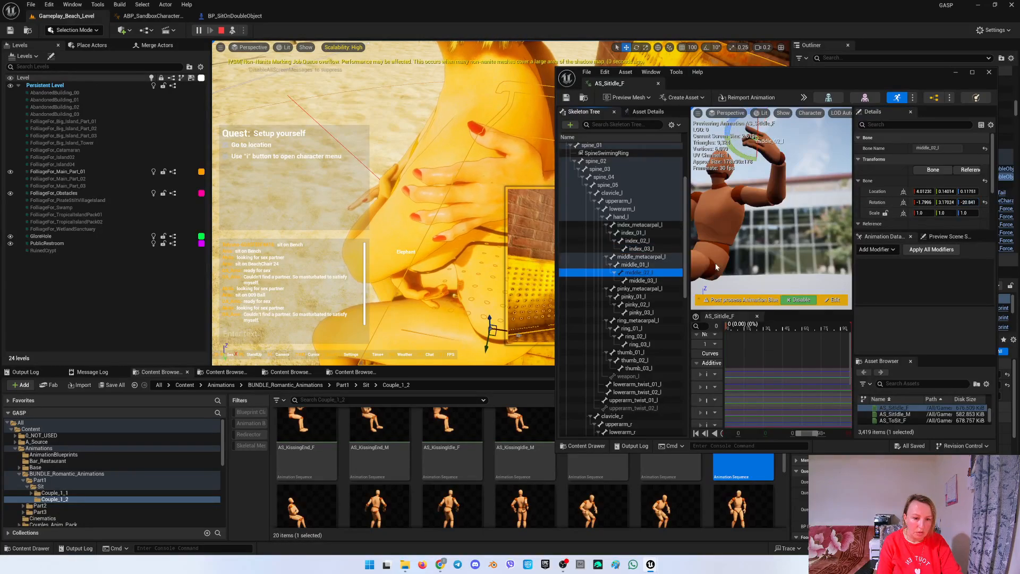
pyautogui.click(943, 202)
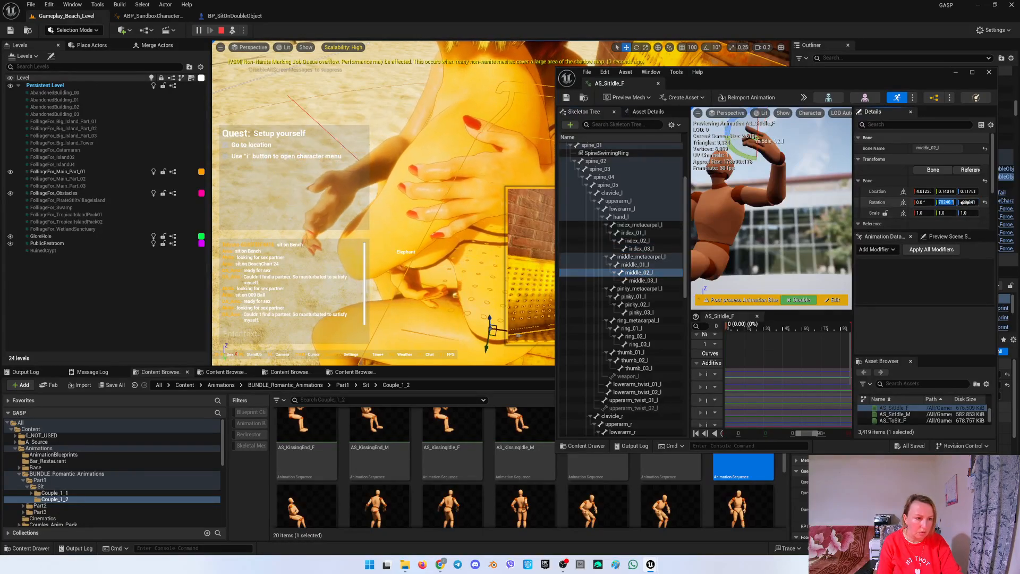
pyautogui.write('0')
pyautogui.click(963, 202)
pyautogui.write('0')
# Set the rotation of the left middle fingertip joint, middle_03_l, to 0 on all three axes.
pyautogui.click(640, 280)
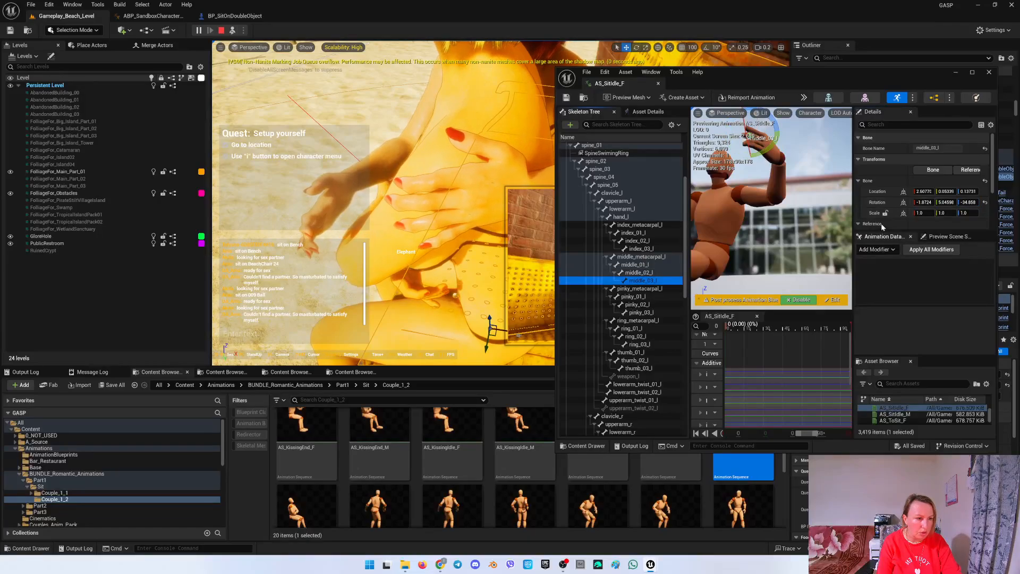
pyautogui.click(924, 203)
pyautogui.write('0')
pyautogui.click(943, 203)
pyautogui.write('0')
pyautogui.click(963, 202)
pyautogui.write('0')
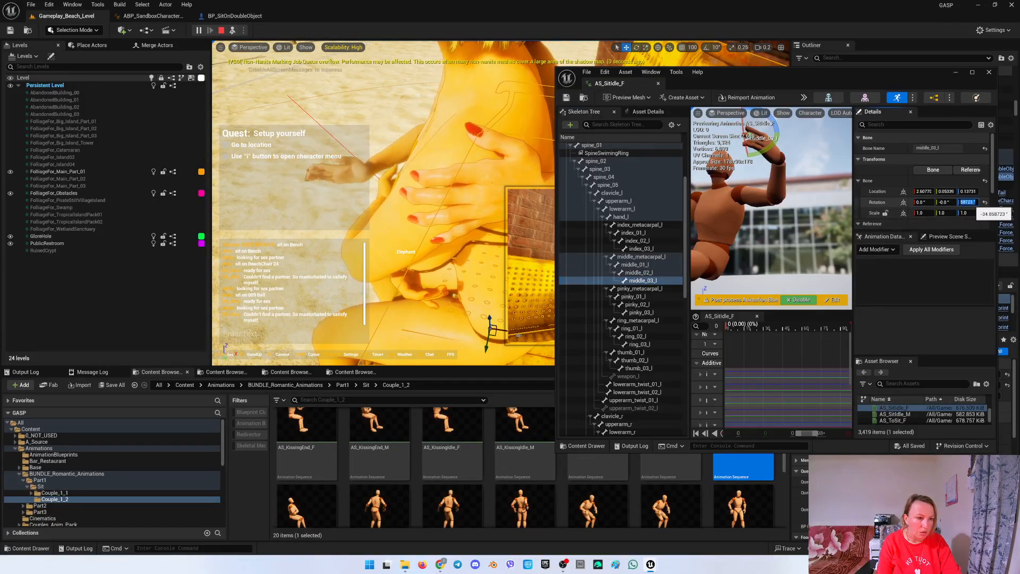
# Set the rotation of the left pinky's middle and tip joints, pinky_02_l and pinky_03_l, to 0.
pyautogui.click(637, 305)
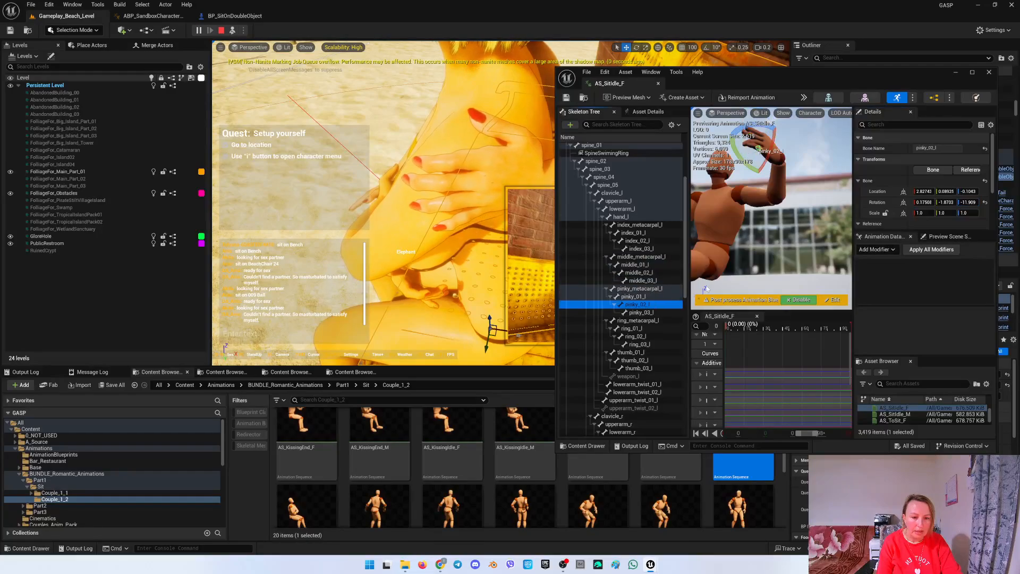
pyautogui.click(648, 313)
pyautogui.click(916, 203)
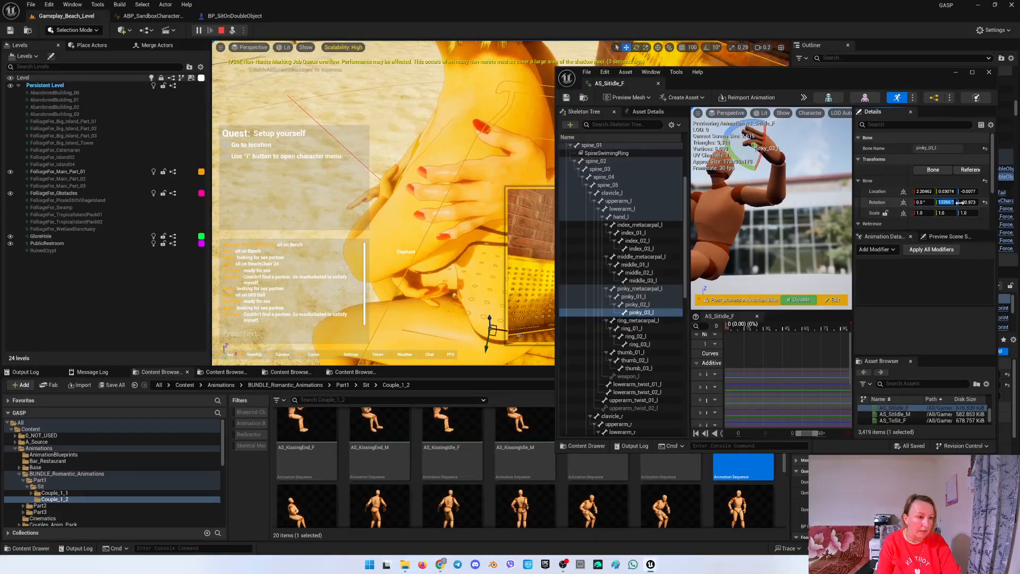
# Set the rotation of the left ring finger's middle joint, ring_02_l, to 0 on all three axes.
pyautogui.click(636, 336)
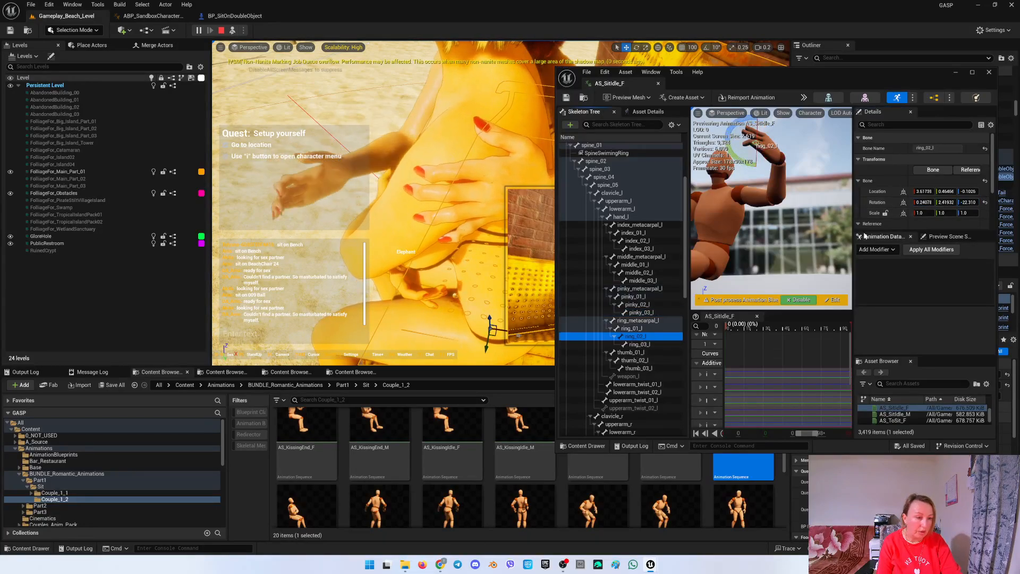
pyautogui.click(917, 204)
pyautogui.write('0')
pyautogui.click(946, 202)
pyautogui.write('0')
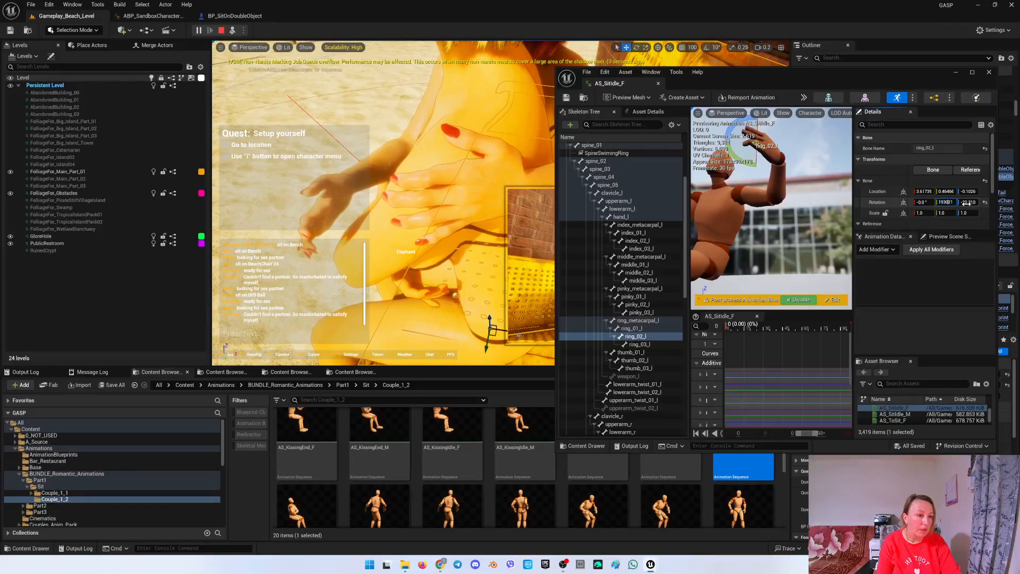
pyautogui.press('Return')
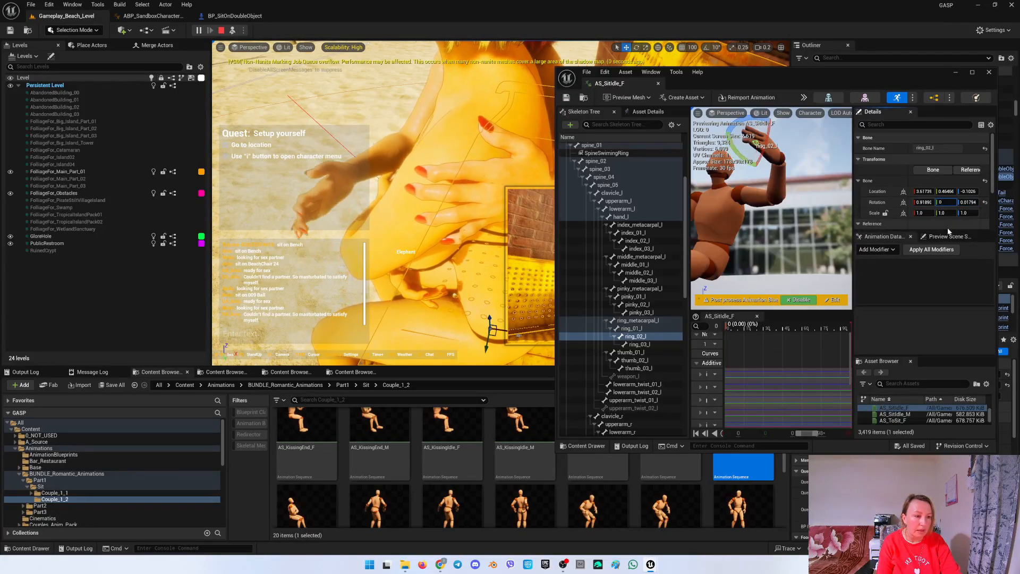
pyautogui.click(968, 203)
pyautogui.write('0')
pyautogui.click(918, 202)
pyautogui.write('0')
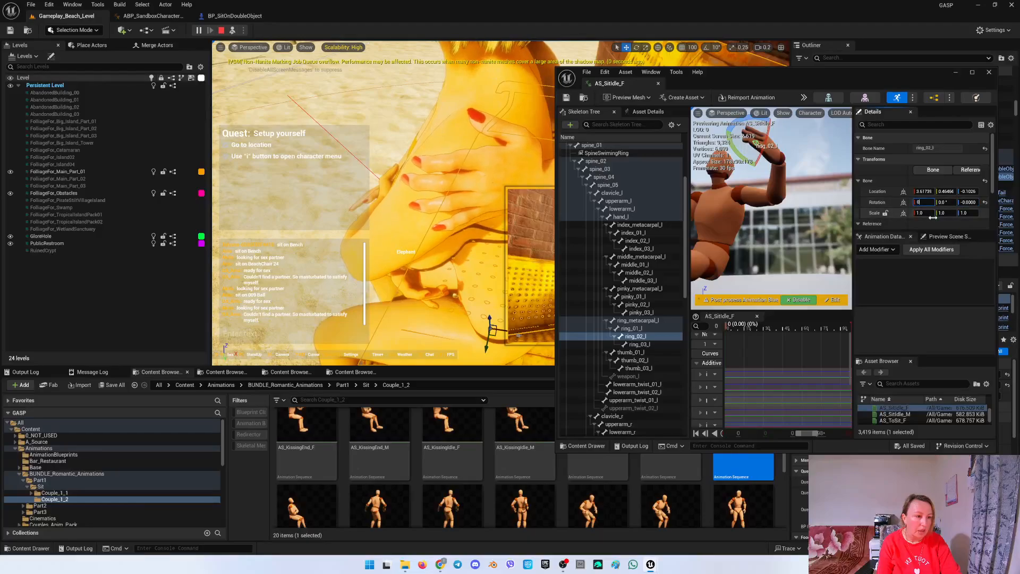
# Set the rotation of the left ring fingertip joint, ring_03_l, to 0 on all three axes.
pyautogui.click(658, 344)
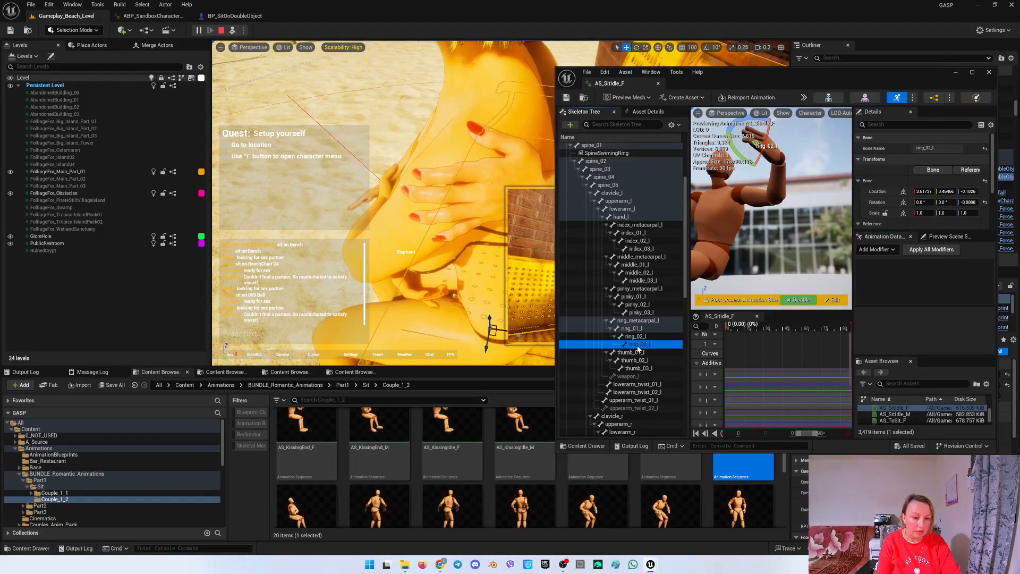
pyautogui.click(925, 203)
pyautogui.write('0.859')
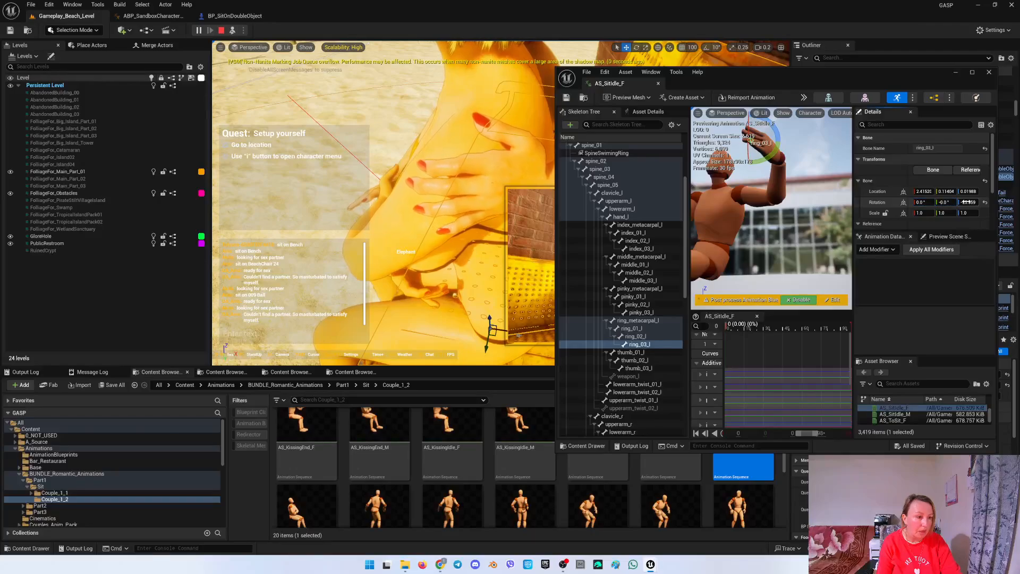
pyautogui.click(966, 202)
pyautogui.write('0')
pyautogui.click(949, 270)
# Key the edited left-hand finger pose at the first frame of AS_SitIdle_F and save the animation.
pyautogui.click(644, 337)
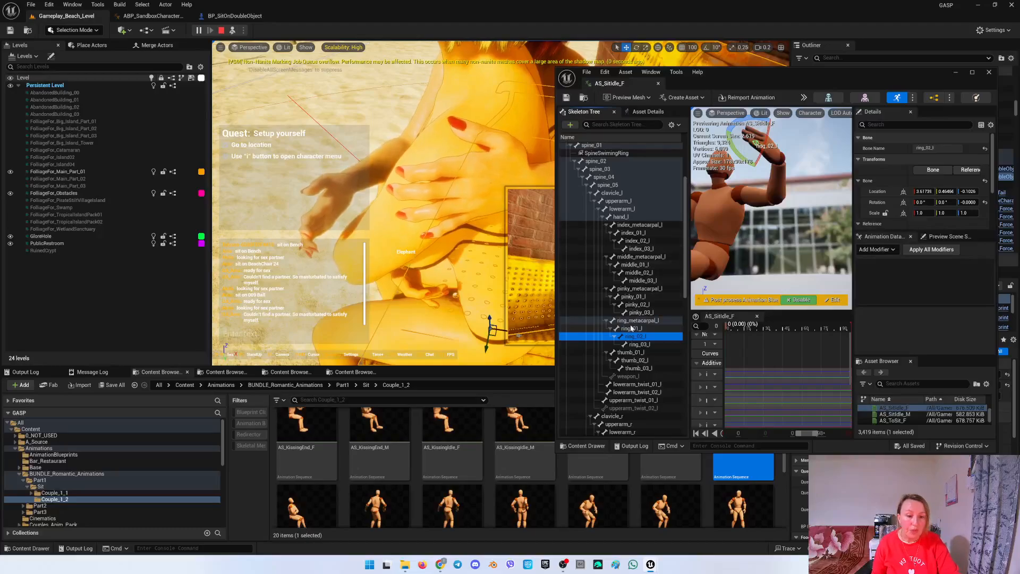
pyautogui.press('s')
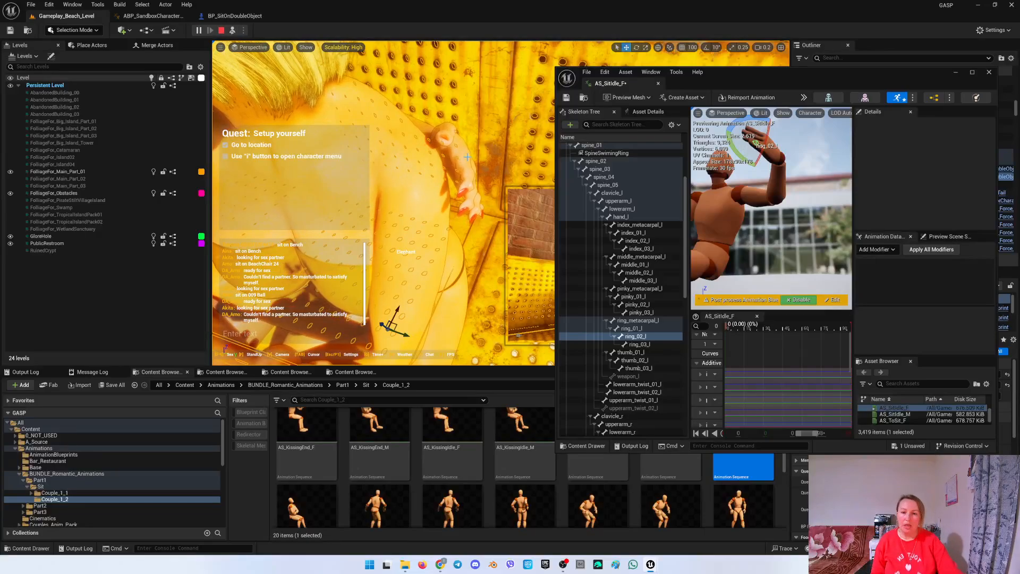
pyautogui.click(566, 98)
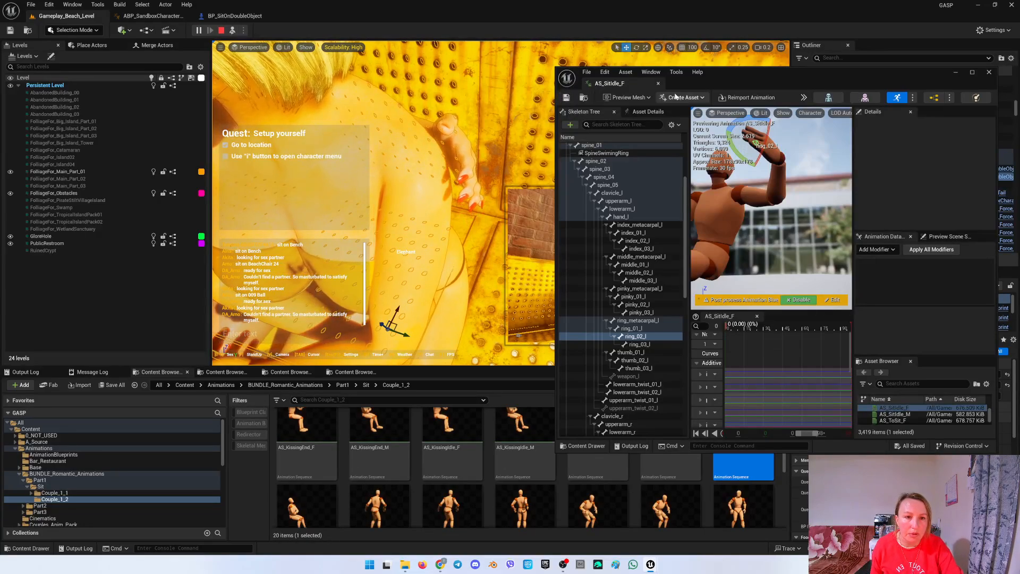
# Close AS_SitIdle_F and open the AS_KissingStart_F animation at frame 0 with the hands in view.
pyautogui.click(988, 73)
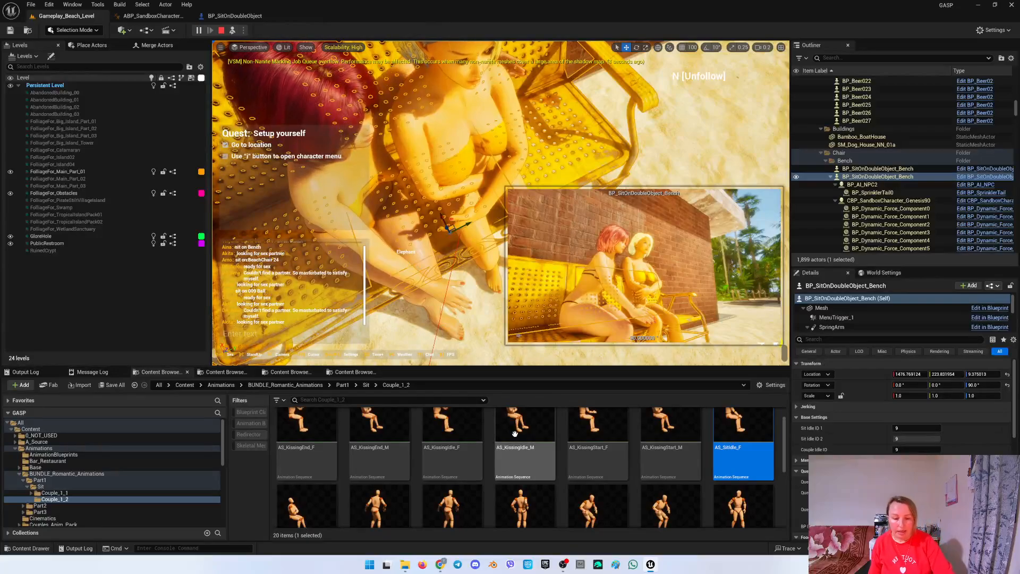
pyautogui.click(598, 465)
pyautogui.doubleClick(600, 469)
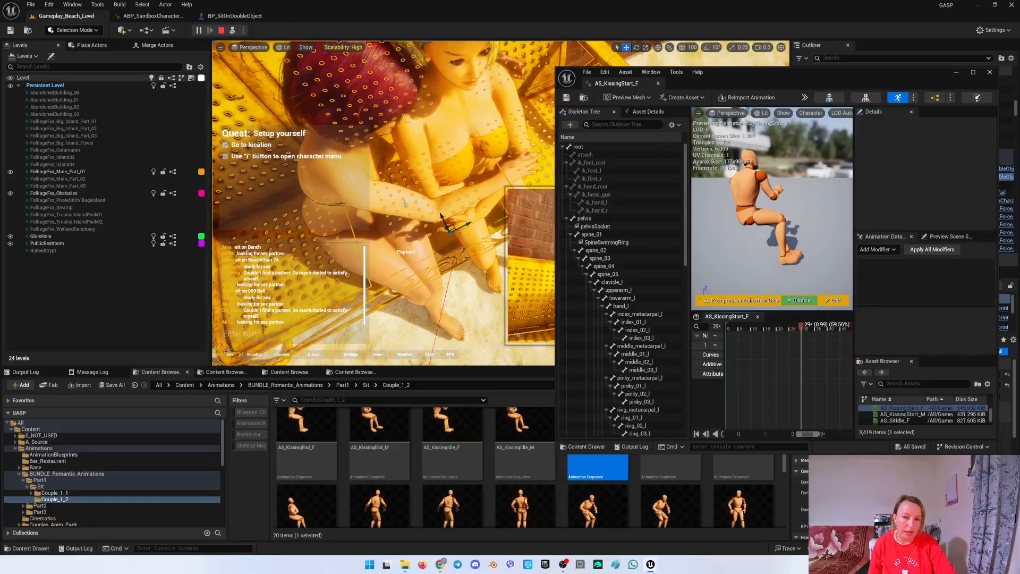
pyautogui.click(696, 434)
pyautogui.moveTo(758, 219); pyautogui.dragTo(757, 185)
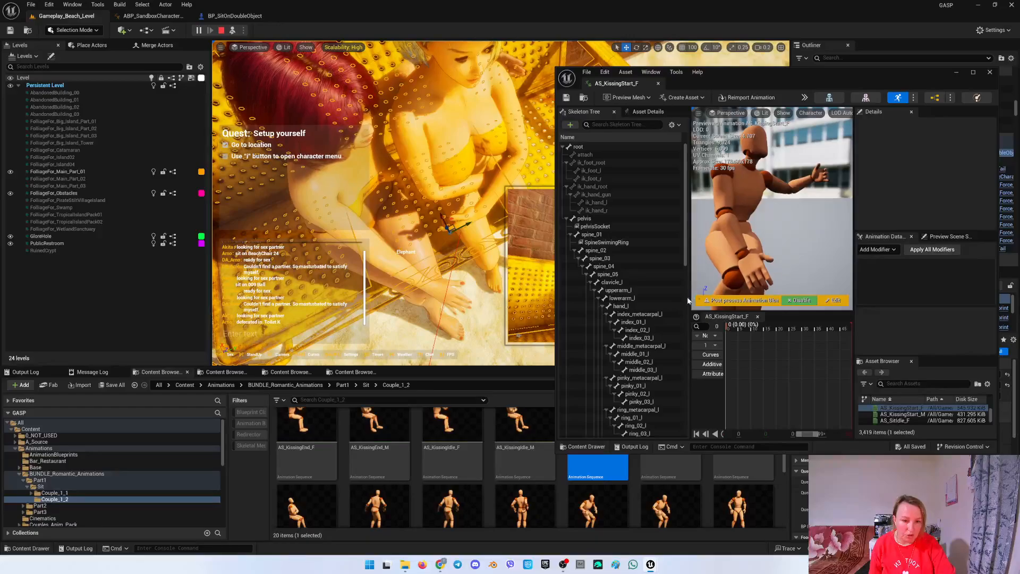
# Set the rotation of the left index finger joints index_02_l and index_03_l to 0 in AS_KissingStart_F.
pyautogui.scroll(-2, 634, 326)
pyautogui.scroll(-1, 634, 327)
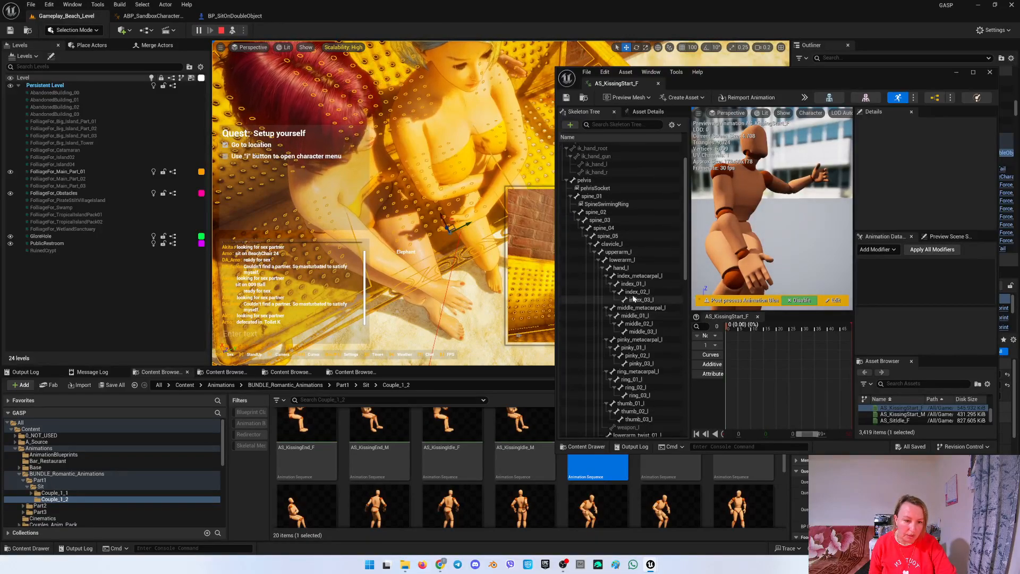
pyautogui.click(641, 292)
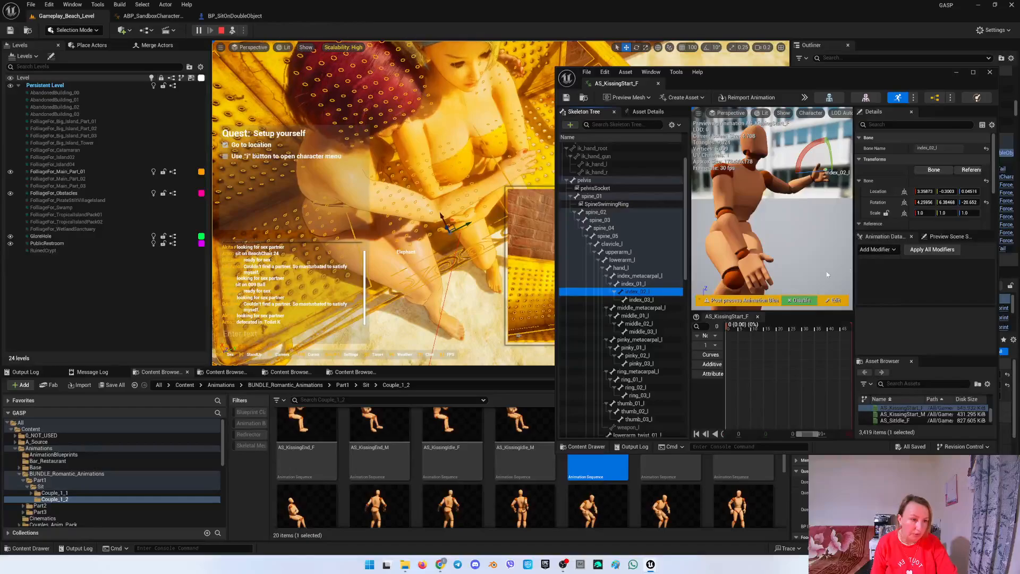
pyautogui.click(932, 205)
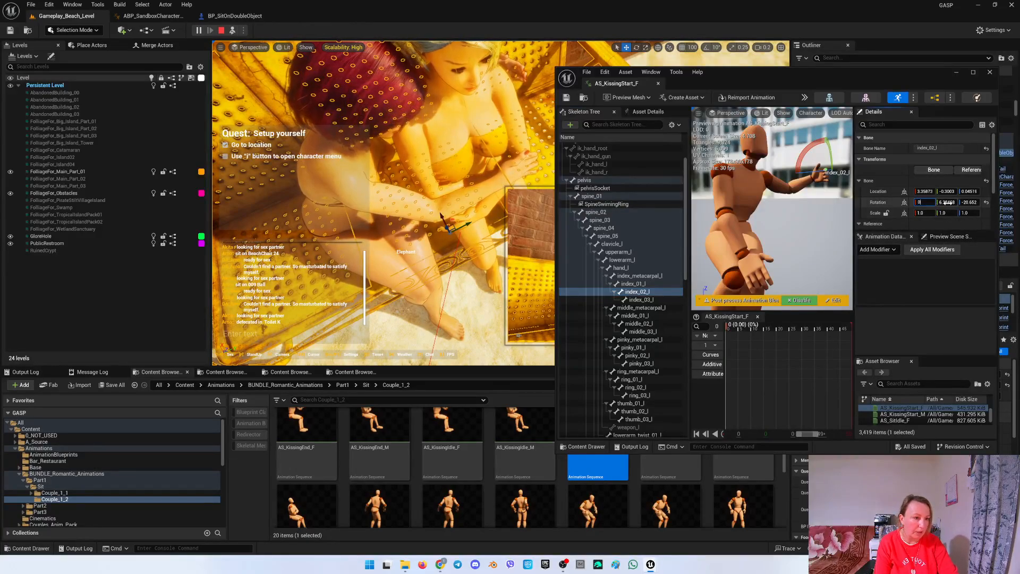
pyautogui.write('0')
pyautogui.press('Return')
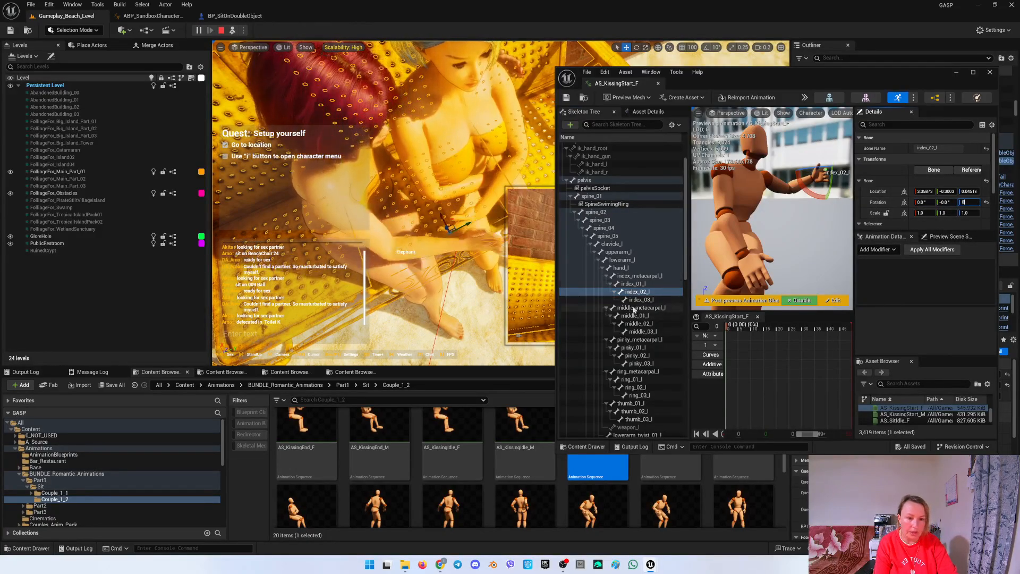
pyautogui.click(640, 299)
pyautogui.click(926, 202)
pyautogui.write('0')
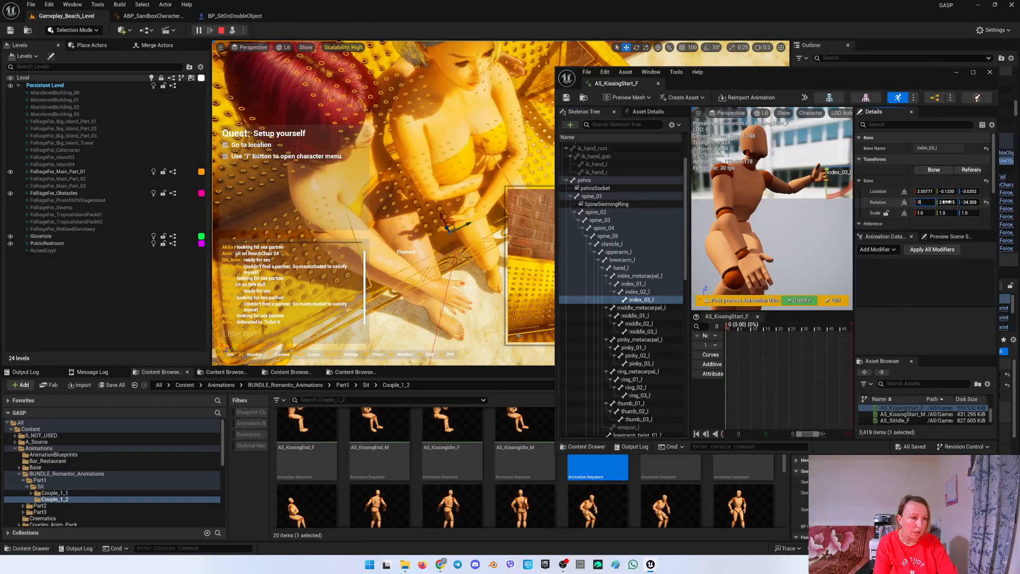
# Set the rotation of the left middle finger joints middle_02_l and middle_03_l to 0 on all axes.
pyautogui.click(667, 323)
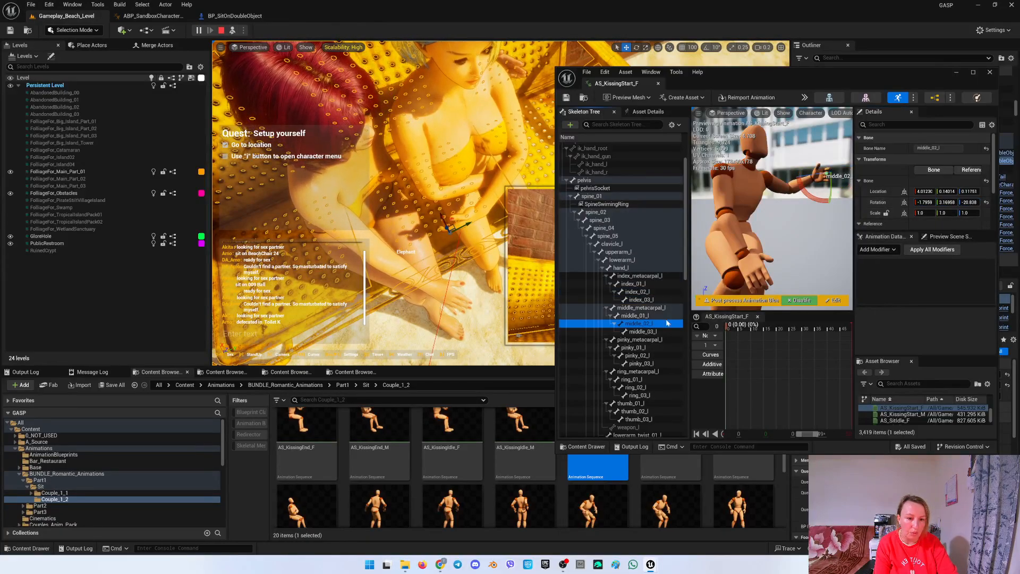
pyautogui.click(924, 202)
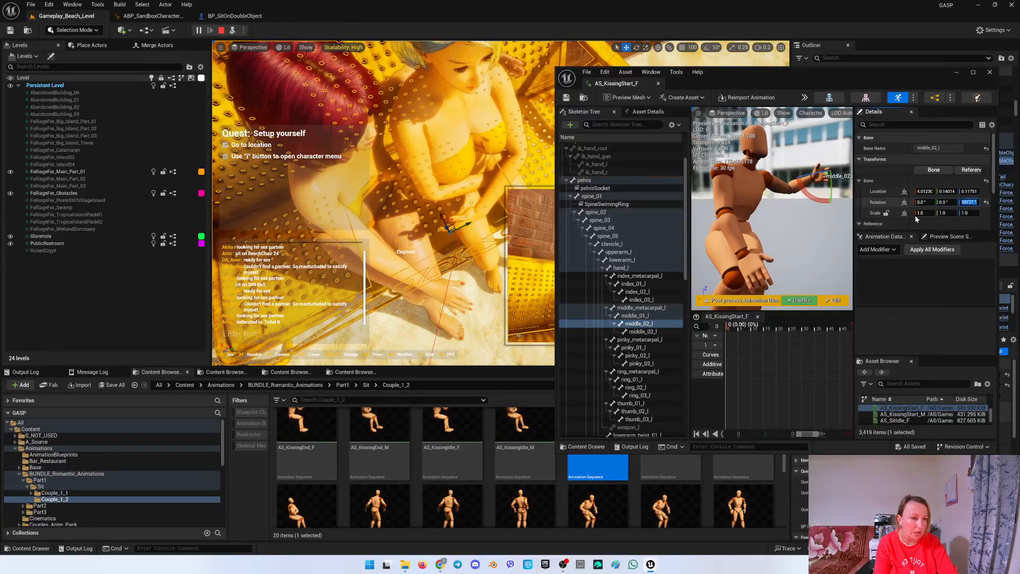
pyautogui.click(642, 332)
pyautogui.click(946, 202)
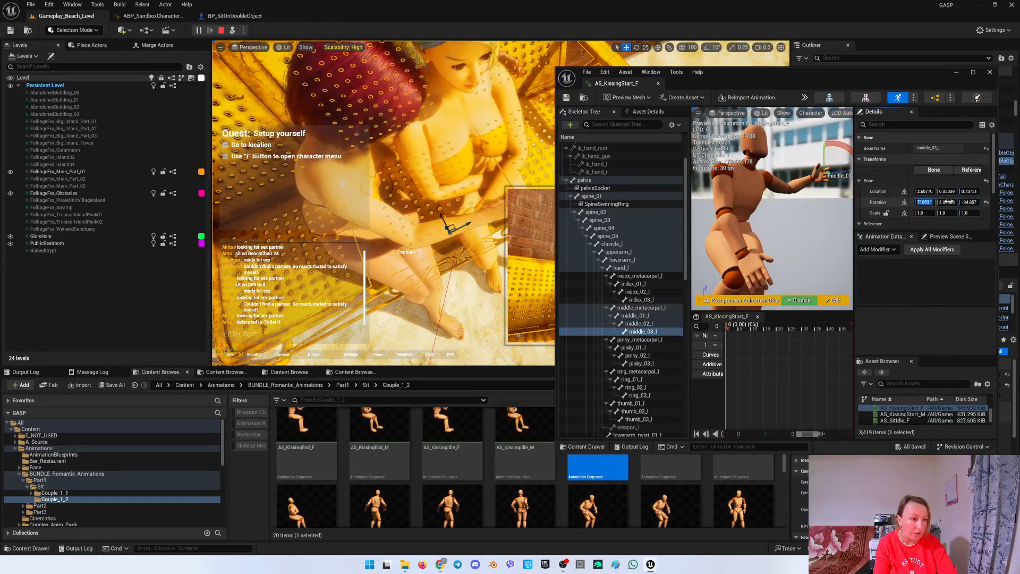
pyautogui.write('0')
pyautogui.click(964, 202)
pyautogui.write('0')
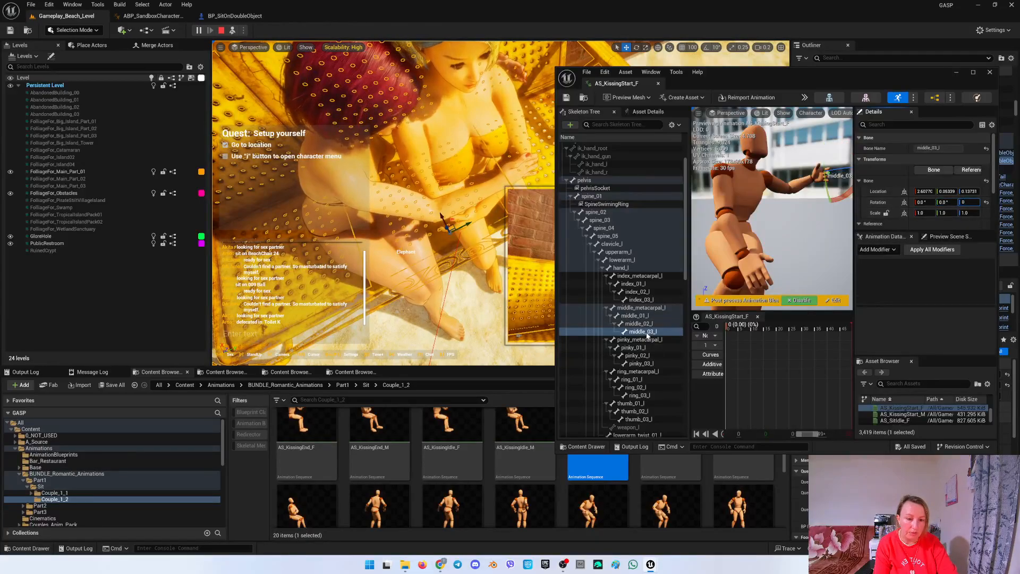
# Set the rotation of the left pinky joints pinky_02_l and pinky_03_l to 0 in AS_KissingStart_F.
pyautogui.click(637, 355)
pyautogui.click(927, 201)
pyautogui.write('0')
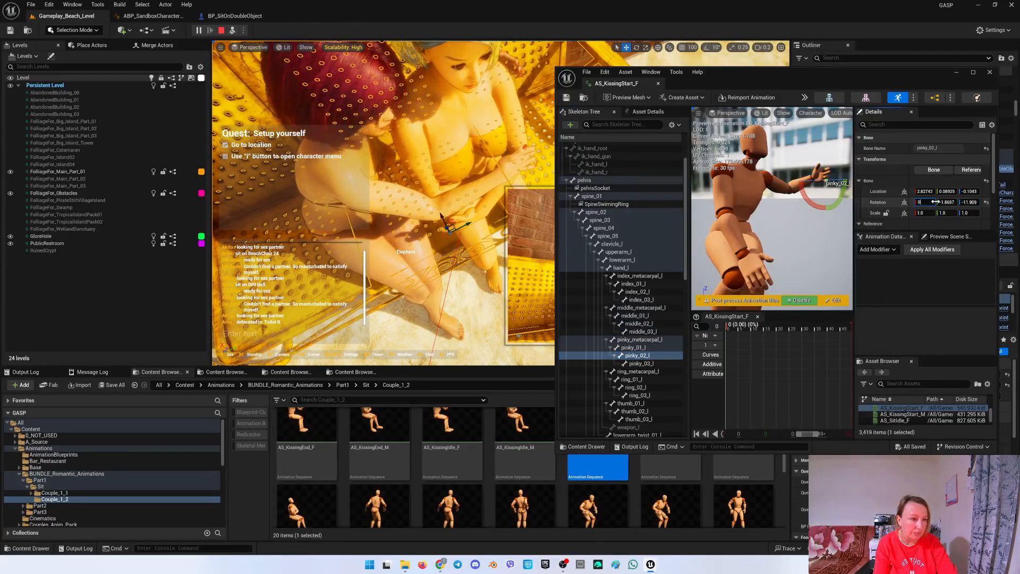
pyautogui.click(640, 363)
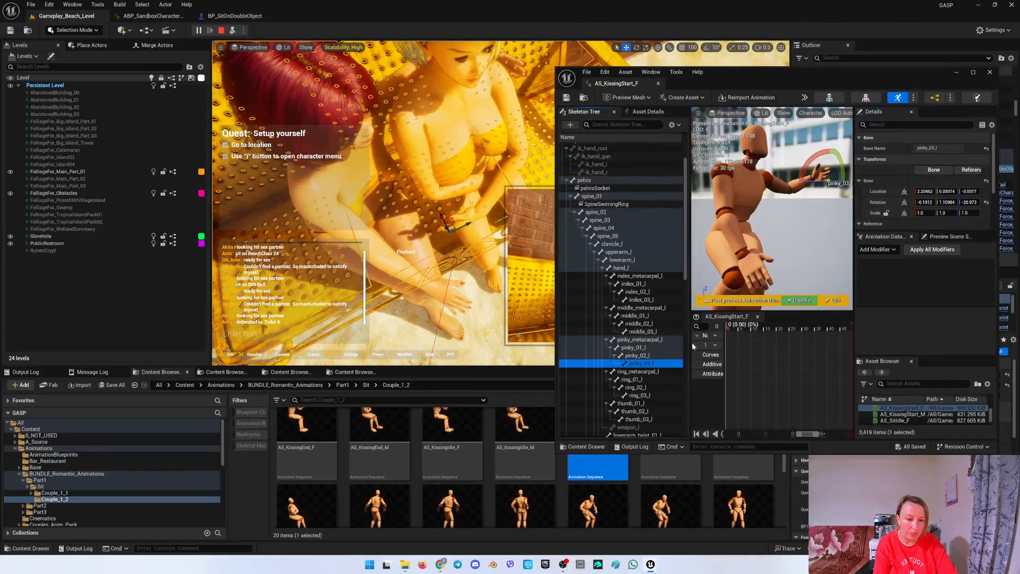
pyautogui.click(924, 202)
pyautogui.write('0')
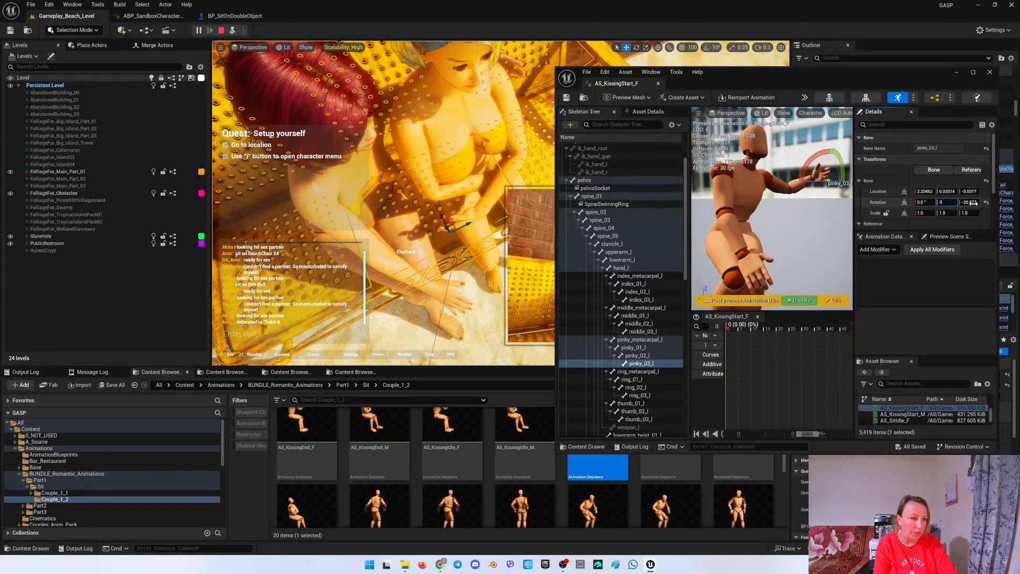
# Set the rotation of ring_02_l and ring_03_l to 0 and key the left-hand finger pose at frame 0.
pyautogui.scroll(-2, 637, 366)
pyautogui.click(638, 361)
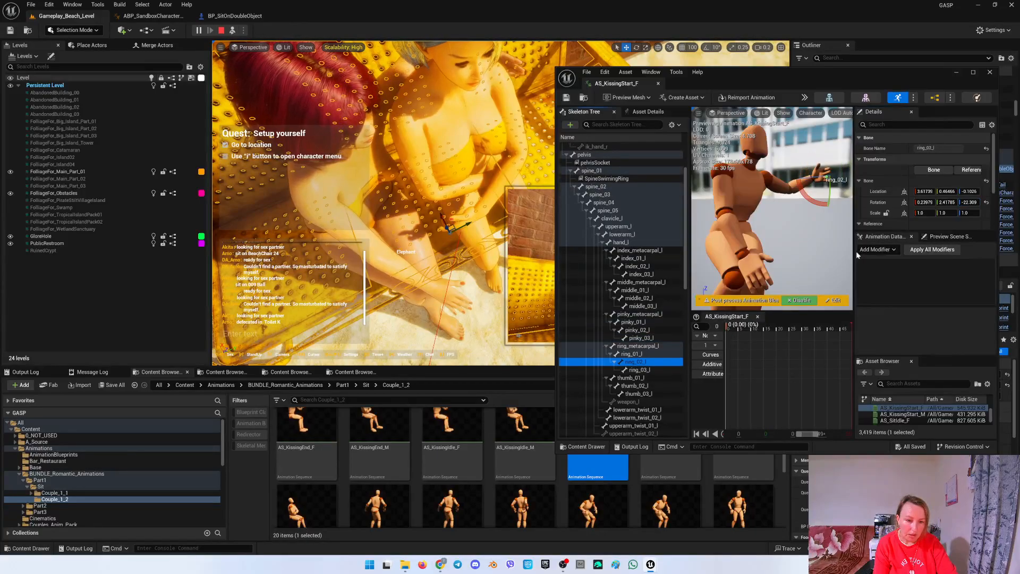
pyautogui.click(925, 202)
pyautogui.write('0')
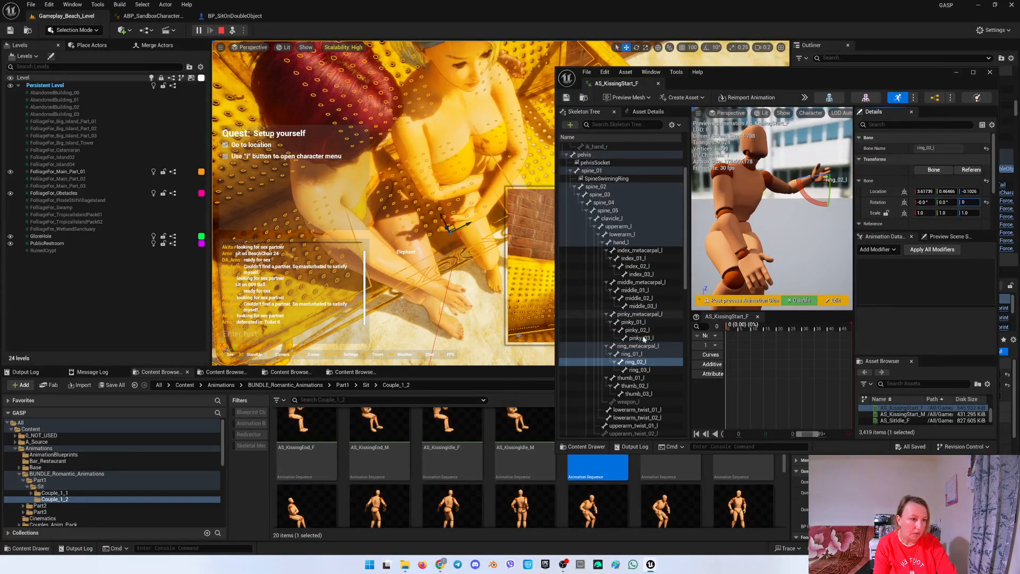
pyautogui.click(637, 370)
pyautogui.click(925, 200)
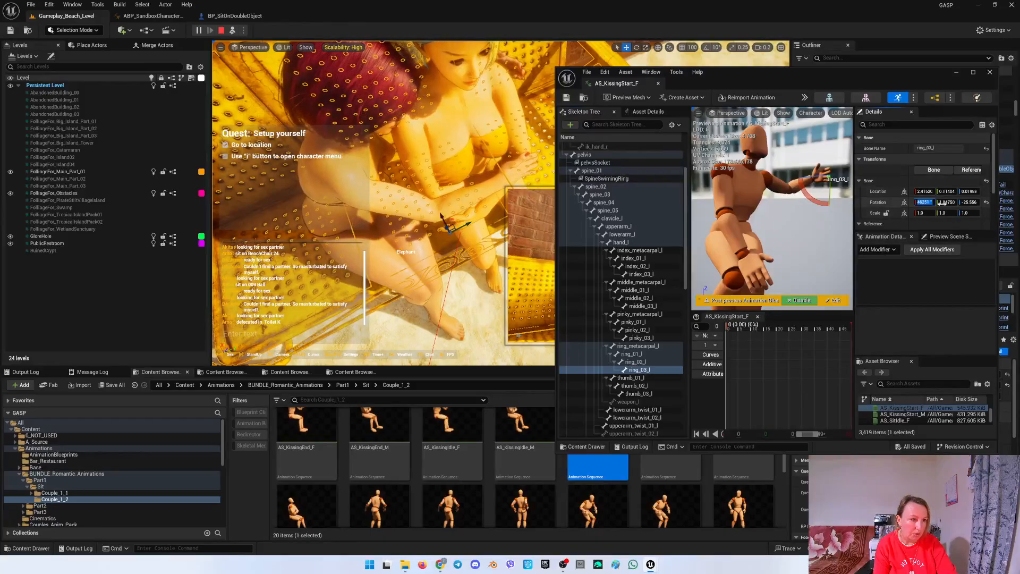
pyautogui.click(644, 370)
pyautogui.press('s')
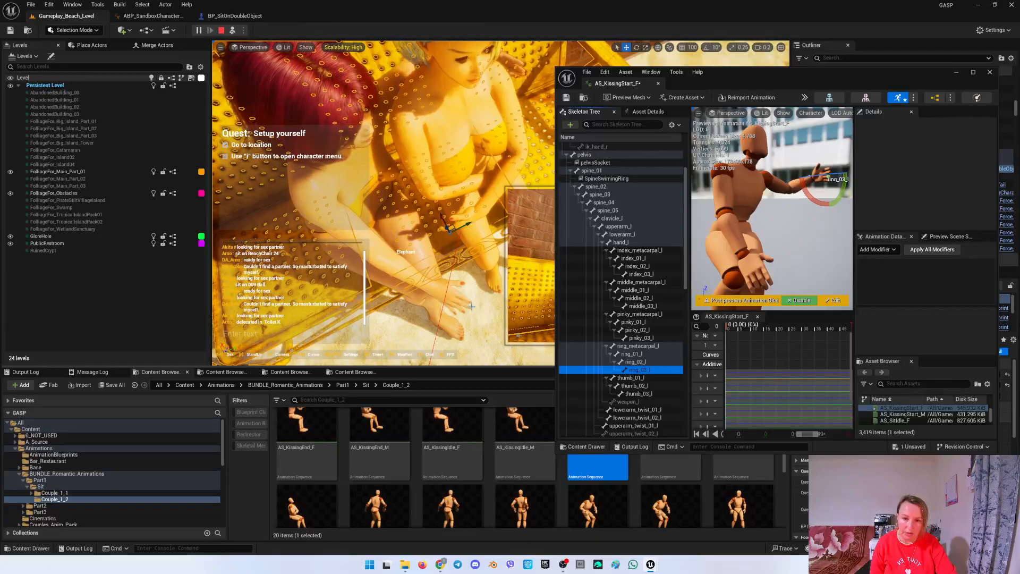
# Using the in-game couple as reference, rotate the right index and middle base bones index_01_r and middle_01_r in AS_KissingStart_F.
pyautogui.click(455, 269)
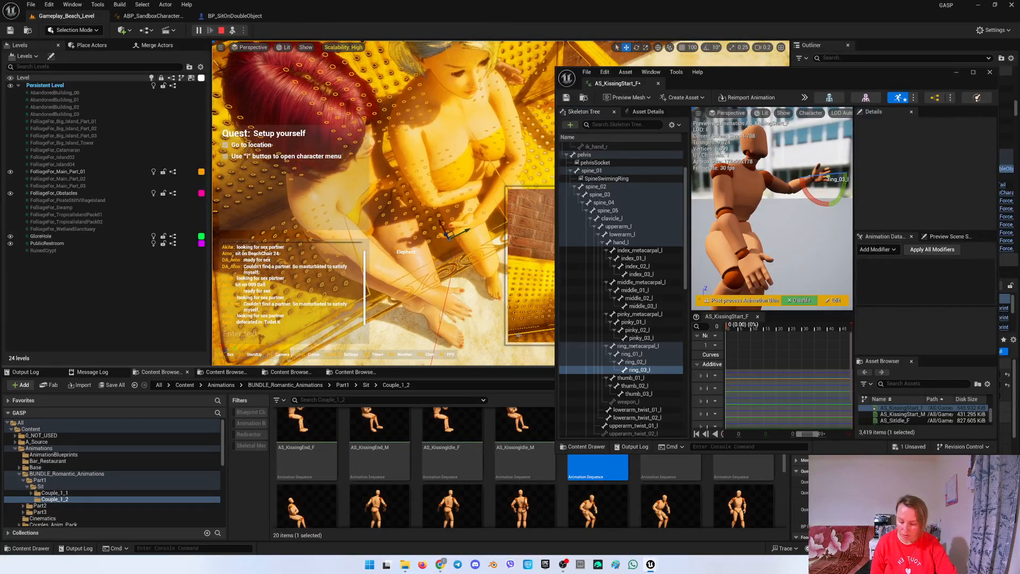
pyautogui.press('w')
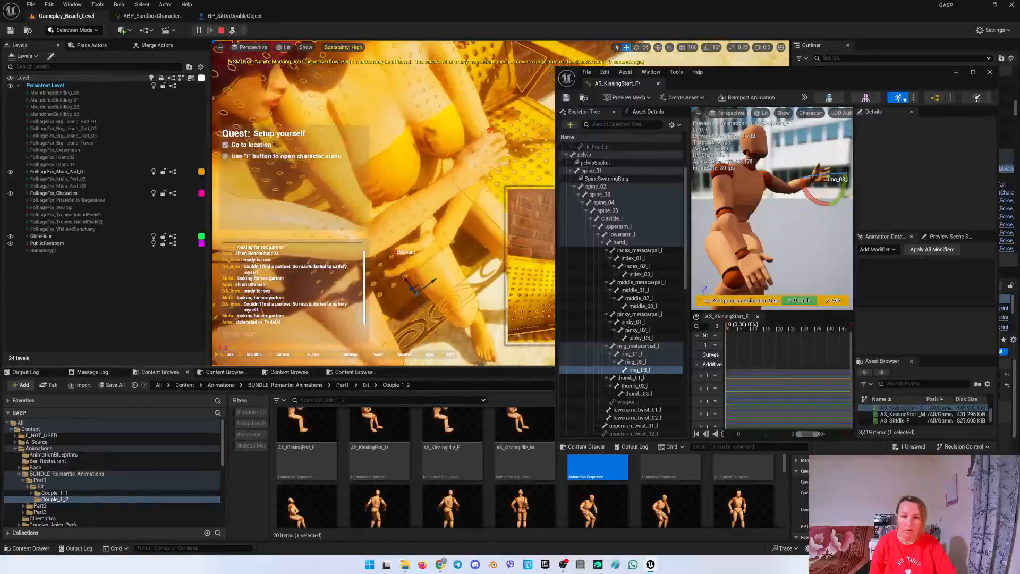
pyautogui.moveTo(456, 269); pyautogui.dragTo(401, 271, button='right')
pyautogui.press('s')
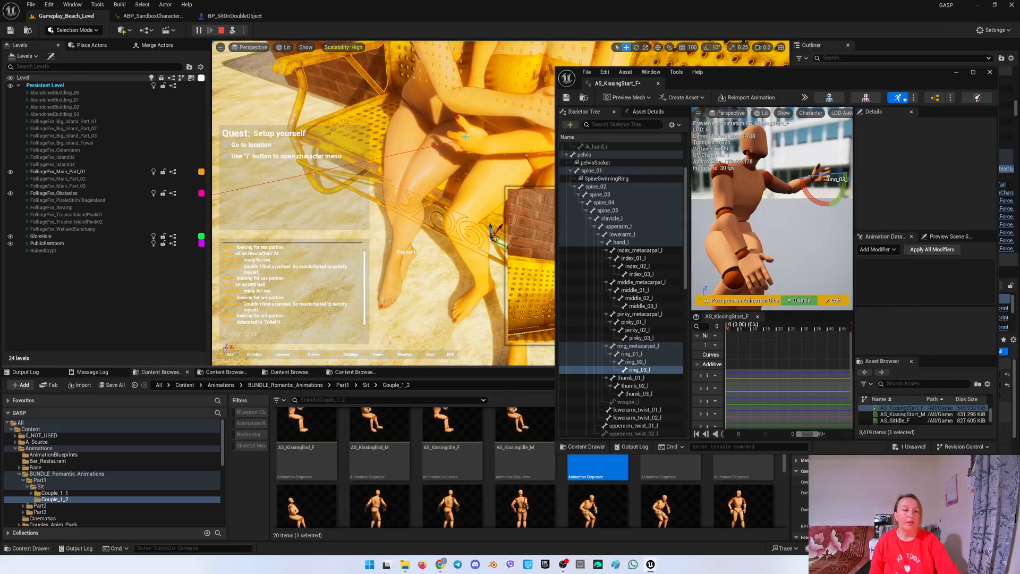
pyautogui.click(644, 258)
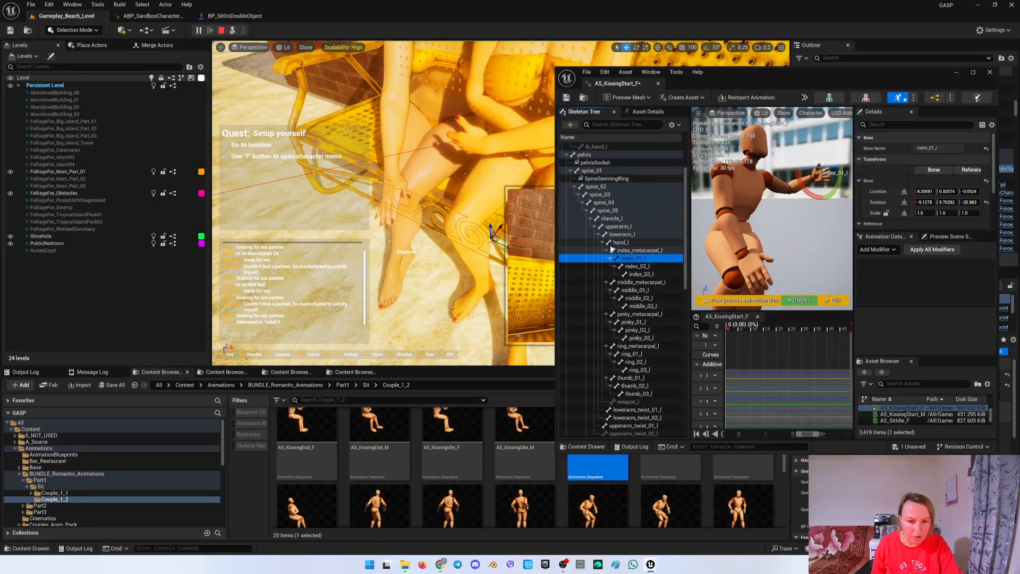
pyautogui.click(602, 243)
pyautogui.scroll(-2, 637, 308)
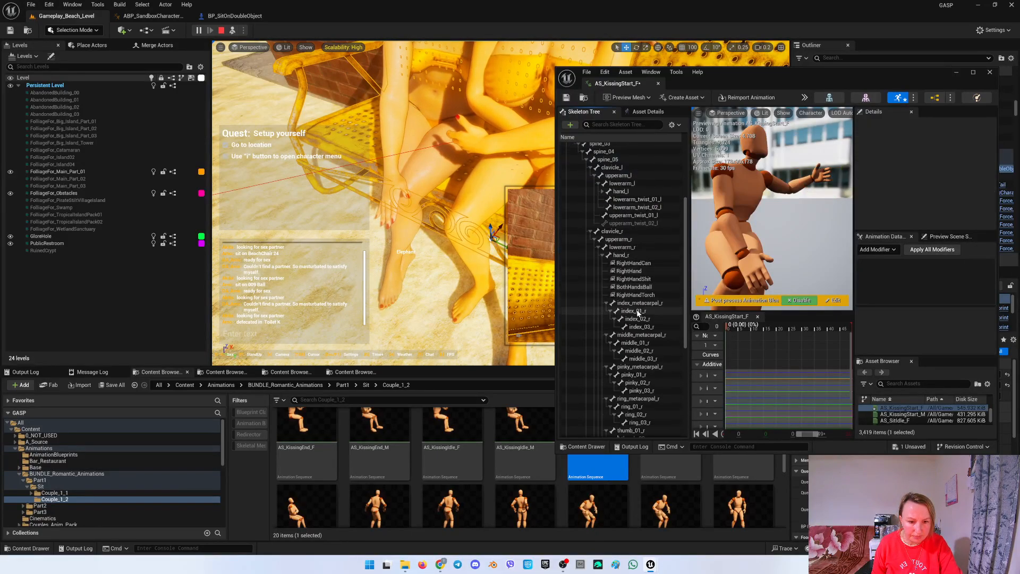
pyautogui.click(640, 311)
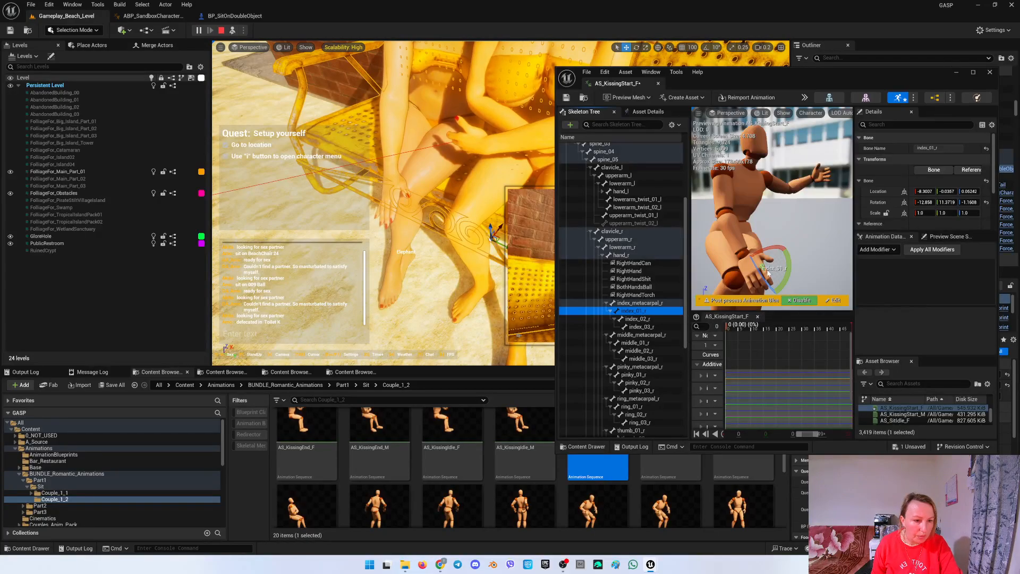
pyautogui.moveTo(760, 269)
pyautogui.mouseDown()
pyautogui.moveTo(743, 238)
pyautogui.moveTo(755, 259)
pyautogui.mouseUp()
pyautogui.click(635, 343)
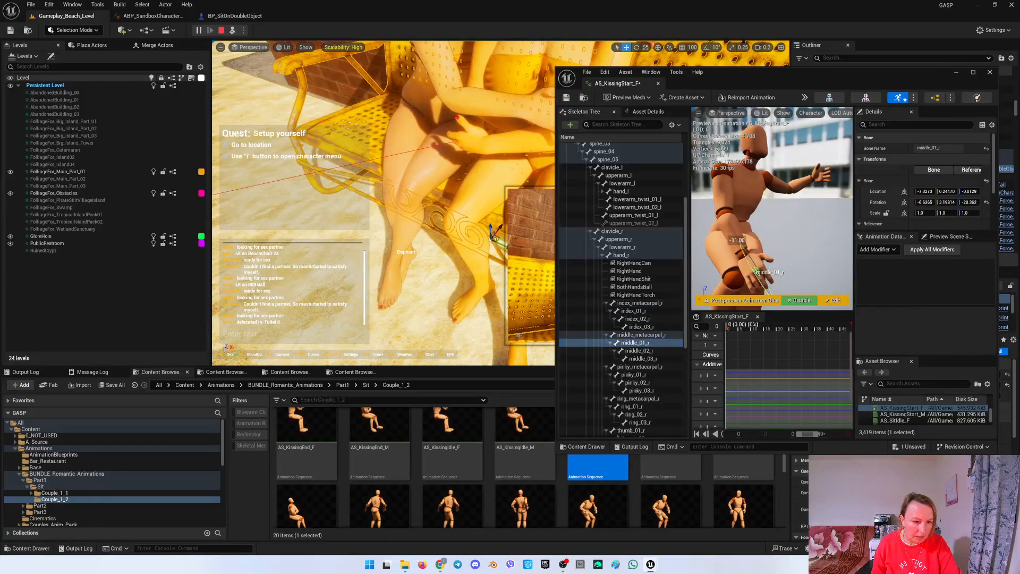
# Rotate the right pinky base bone pinky_01_r to about -34.3° and the ring base bone ring_01_r to about -31° in Z.
pyautogui.click(647, 375)
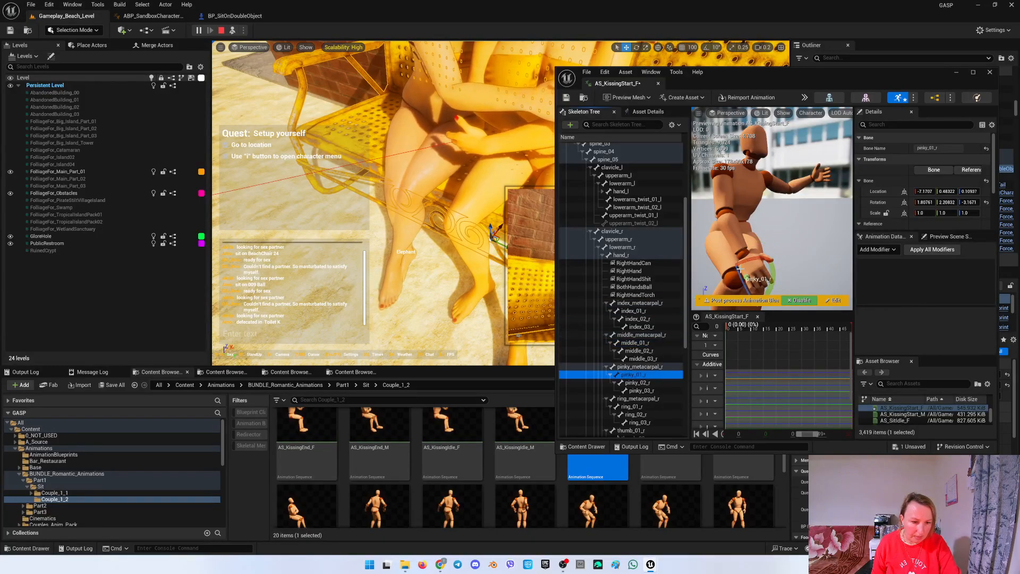
pyautogui.moveTo(744, 279); pyautogui.dragTo(735, 249)
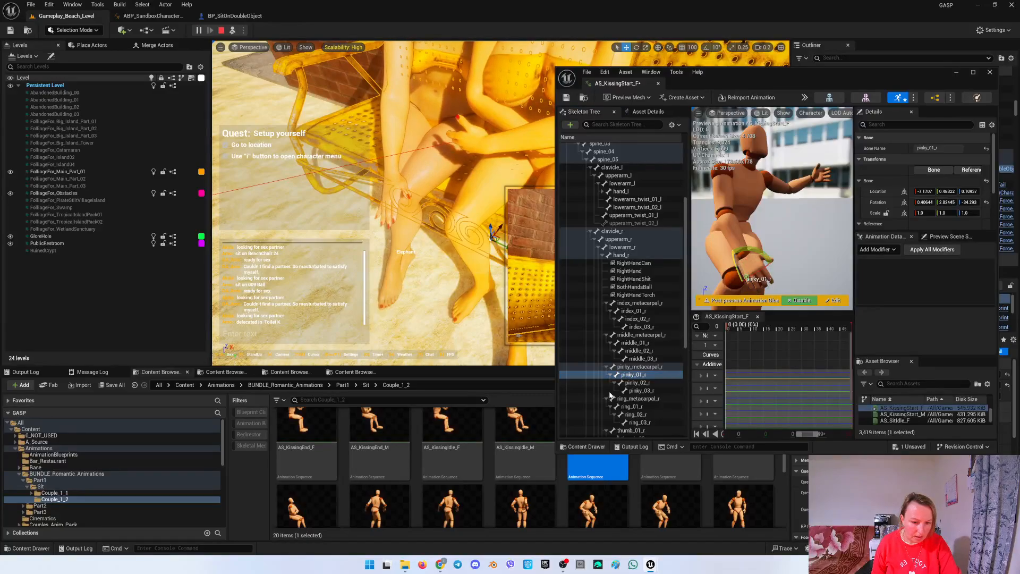
pyautogui.click(632, 406)
pyautogui.moveTo(748, 275); pyautogui.dragTo(737, 253)
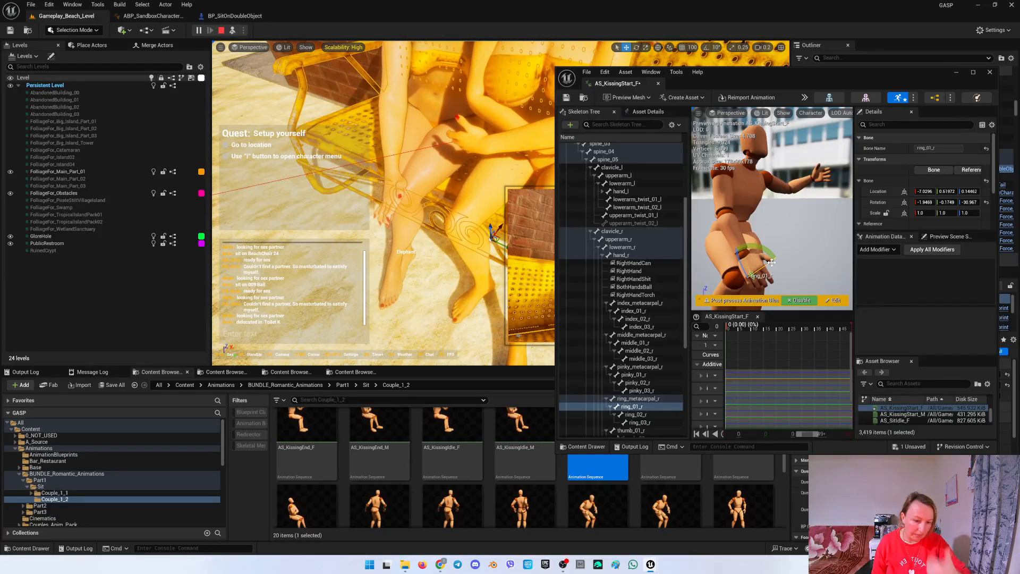
pyautogui.scroll(-3, 638, 366)
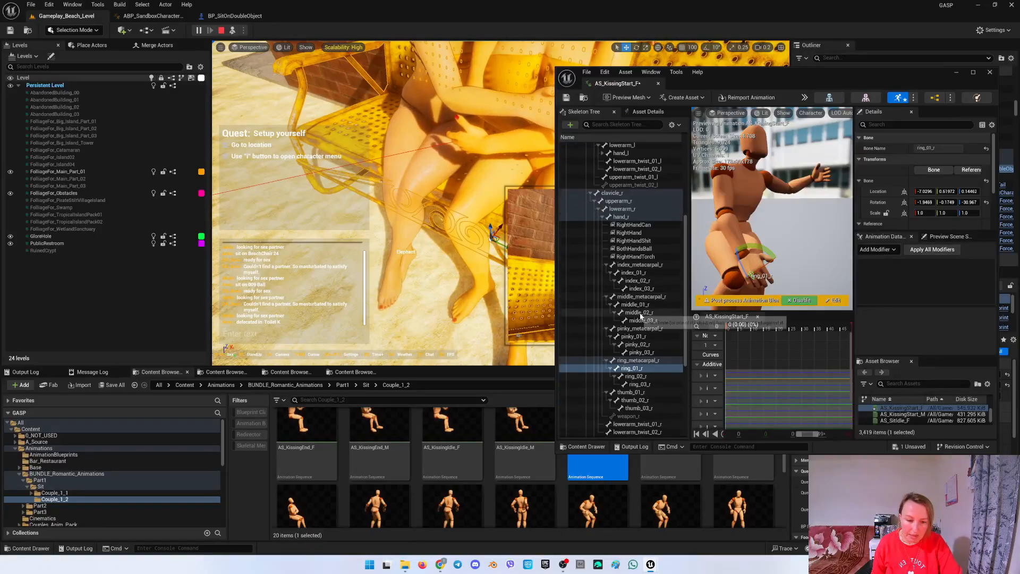
pyautogui.click(642, 380)
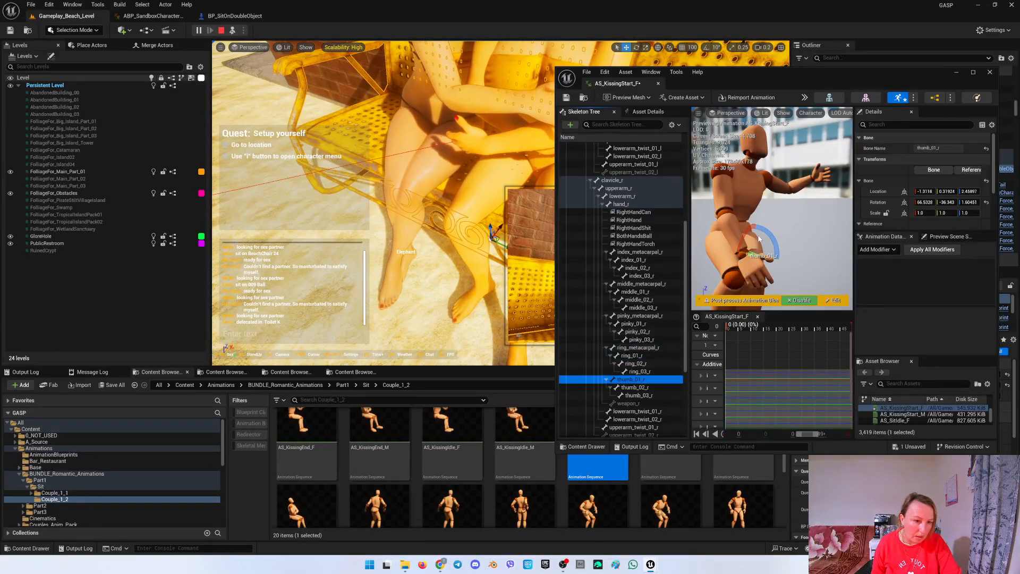
pyautogui.moveTo(768, 245); pyautogui.dragTo(752, 232)
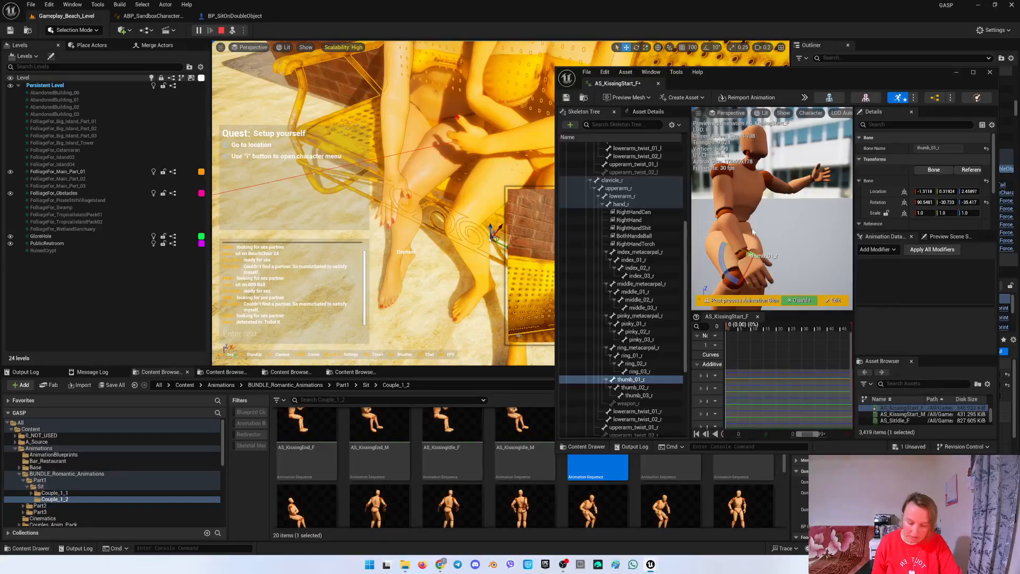
pyautogui.click(631, 380)
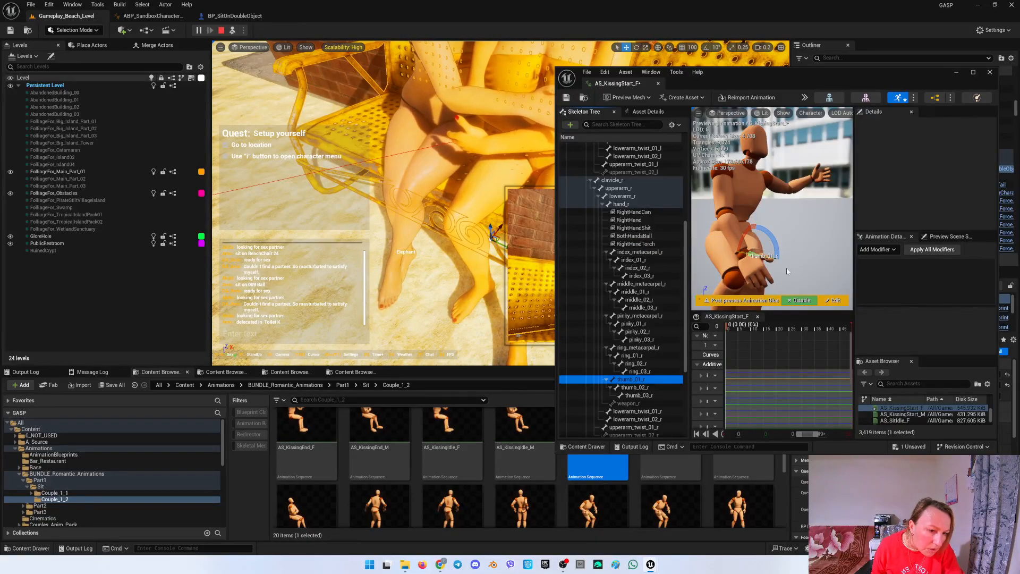
pyautogui.scroll(-3, 735, 382)
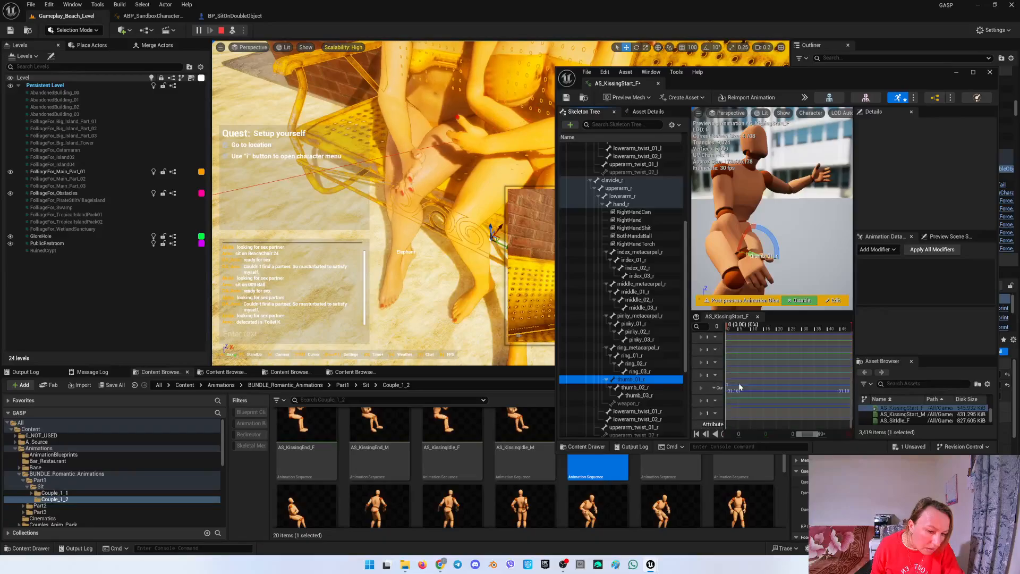
# Rotate the right thumb's base bone thumb_01_r to lower the thumb toward the other fingers.
pyautogui.click(973, 72)
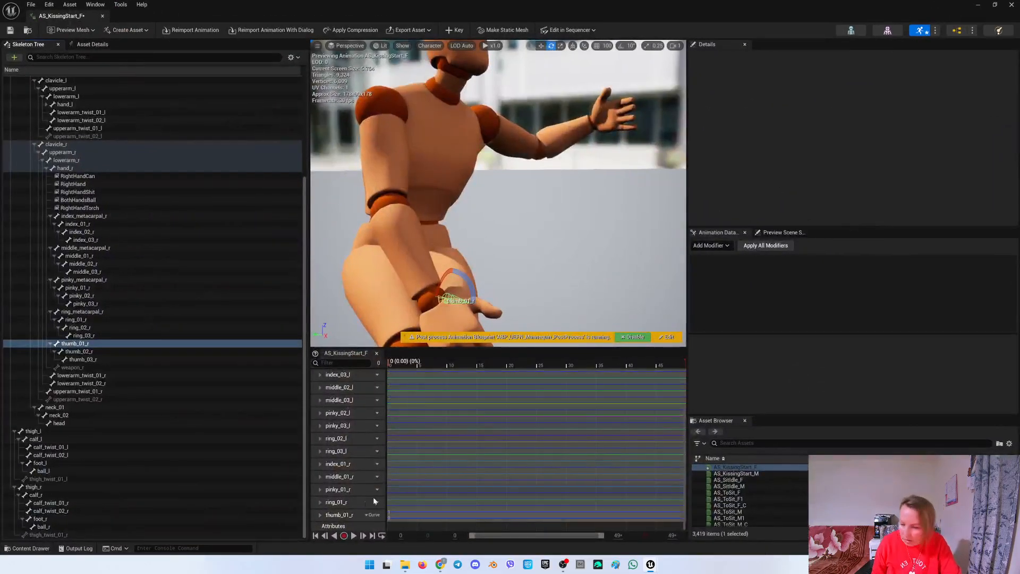
pyautogui.scroll(1, 423, 376)
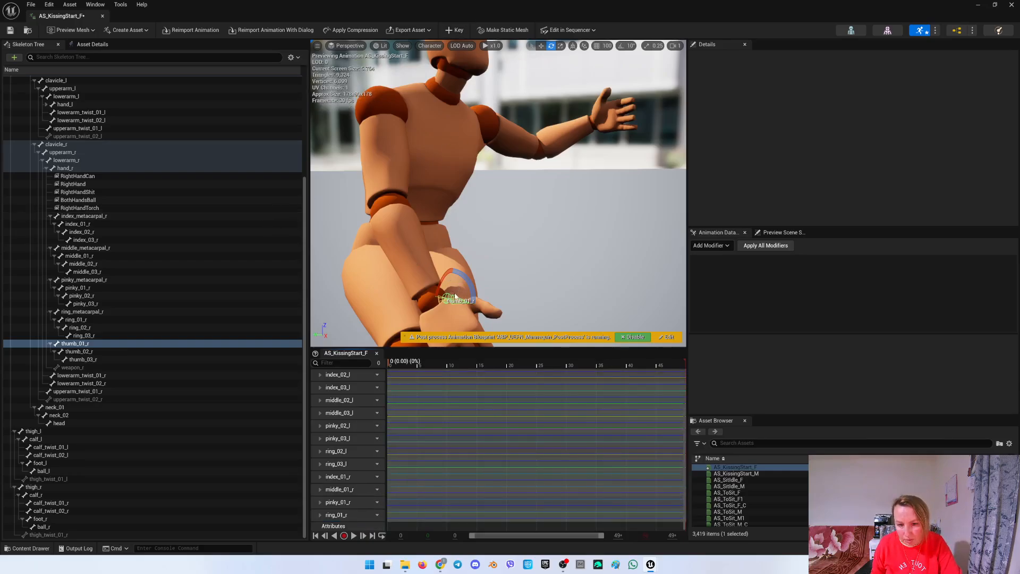
pyautogui.moveTo(451, 298); pyautogui.dragTo(468, 278)
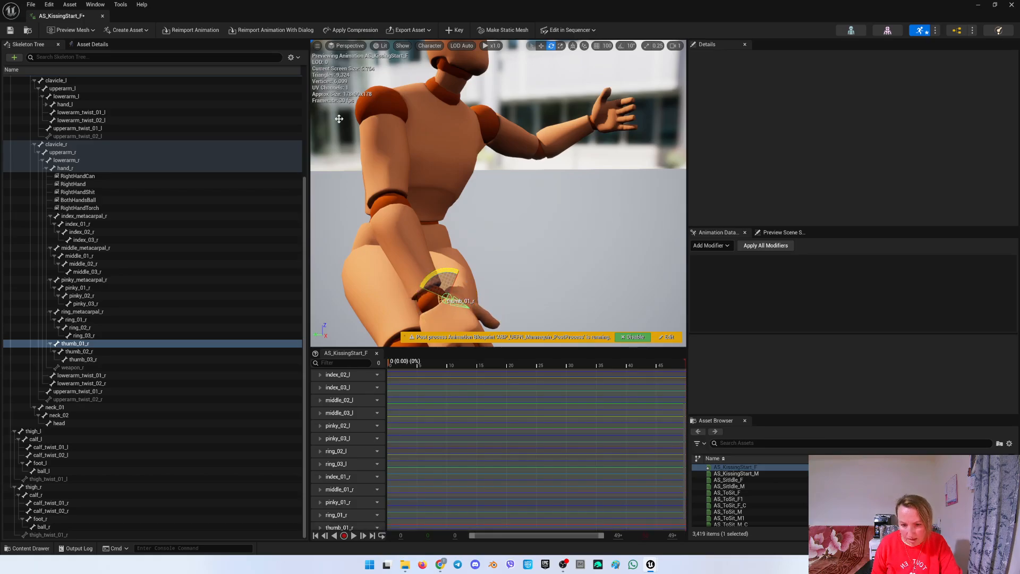
pyautogui.doubleClick(331, 14)
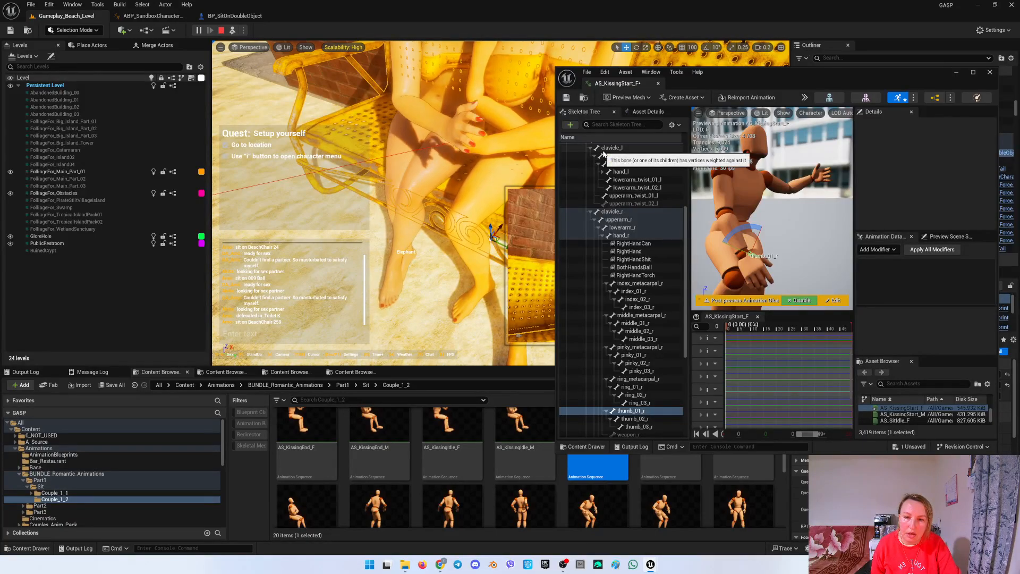
# Set the rotation of the right fingertip bones index_03_r and middle_03_r to 0 on all axes.
pyautogui.moveTo(729, 74); pyautogui.dragTo(788, 63)
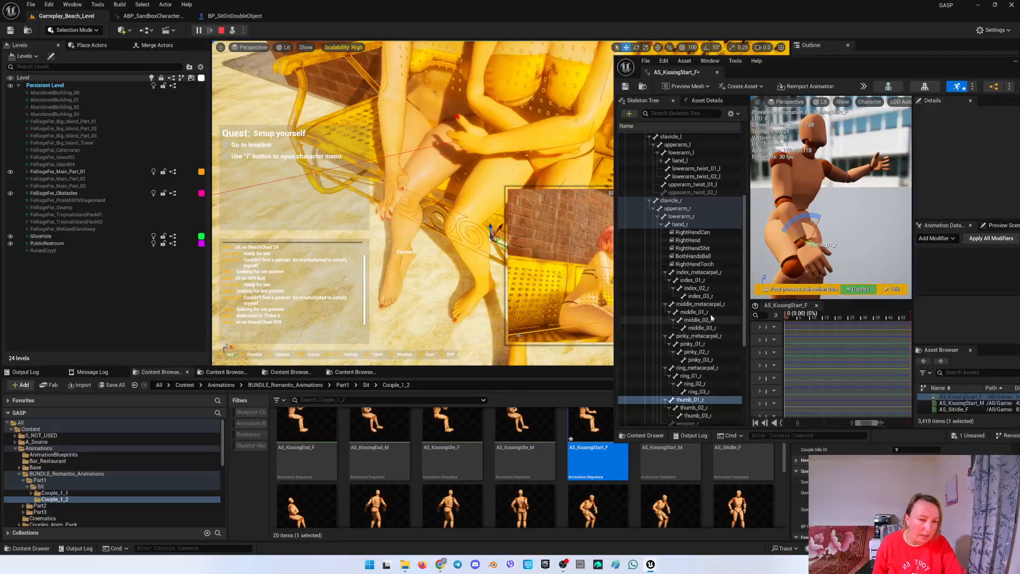
pyautogui.click(693, 295)
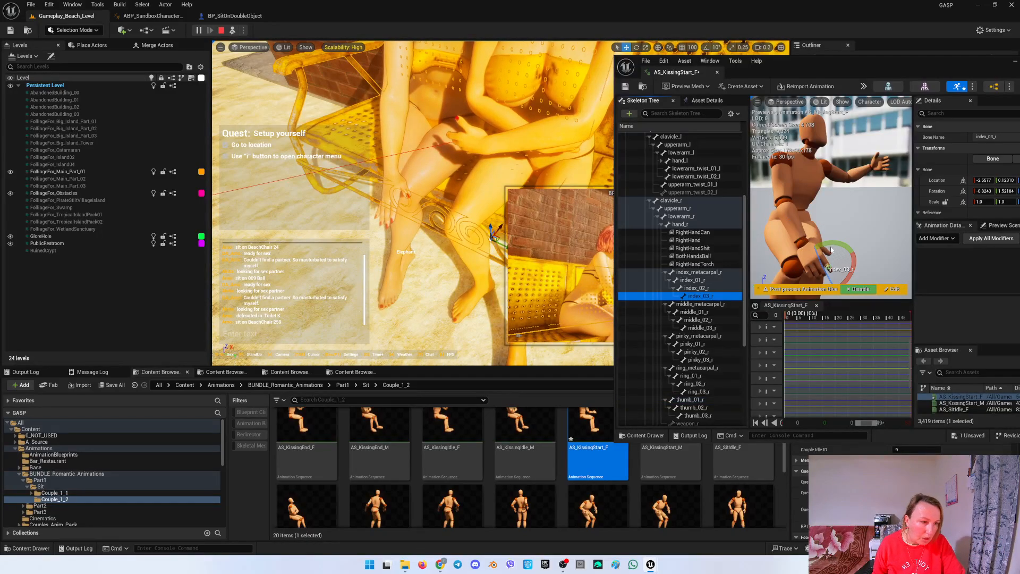
pyautogui.moveTo(932, 65); pyautogui.dragTo(828, 65)
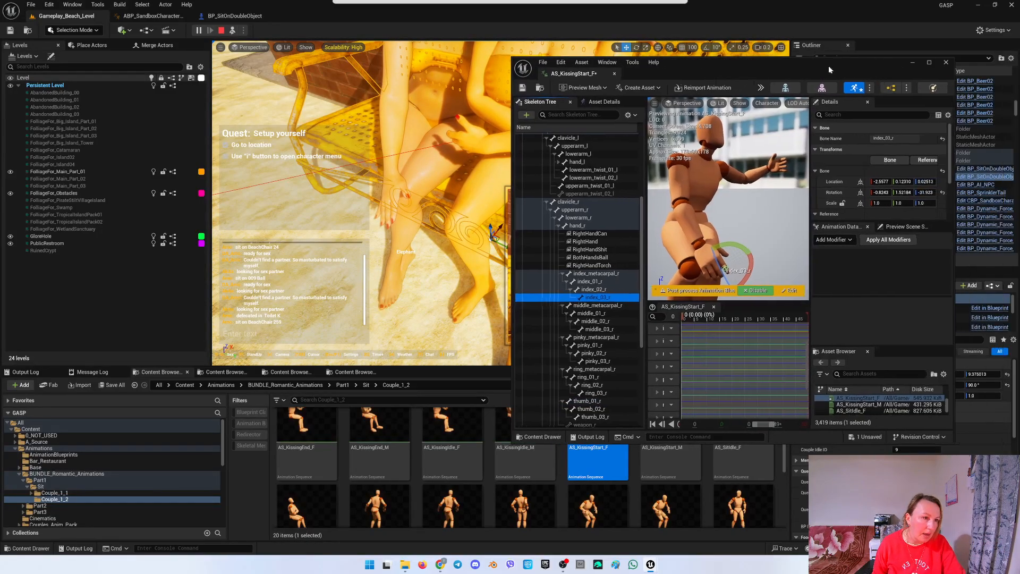
pyautogui.click(881, 192)
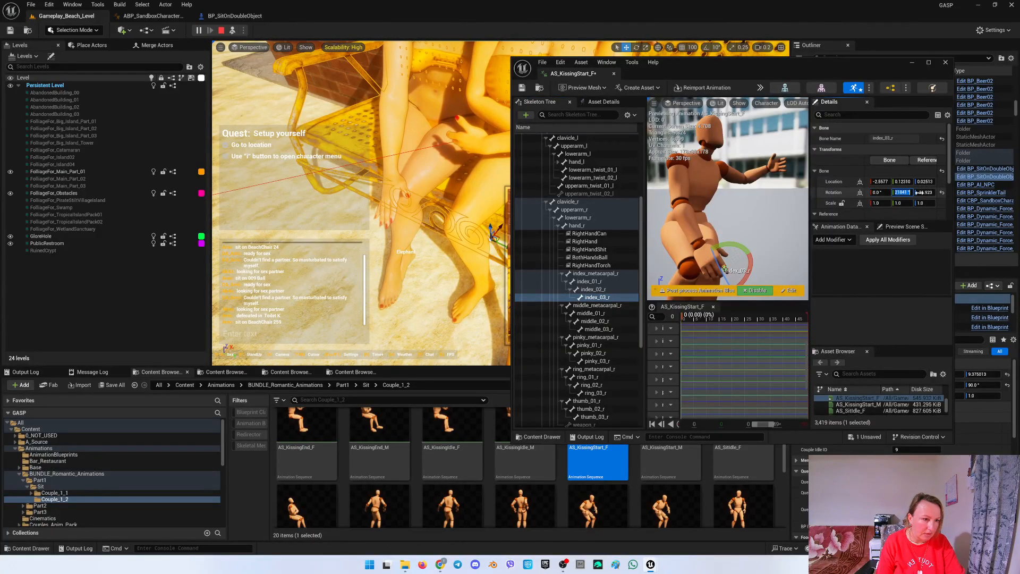
pyautogui.click(598, 329)
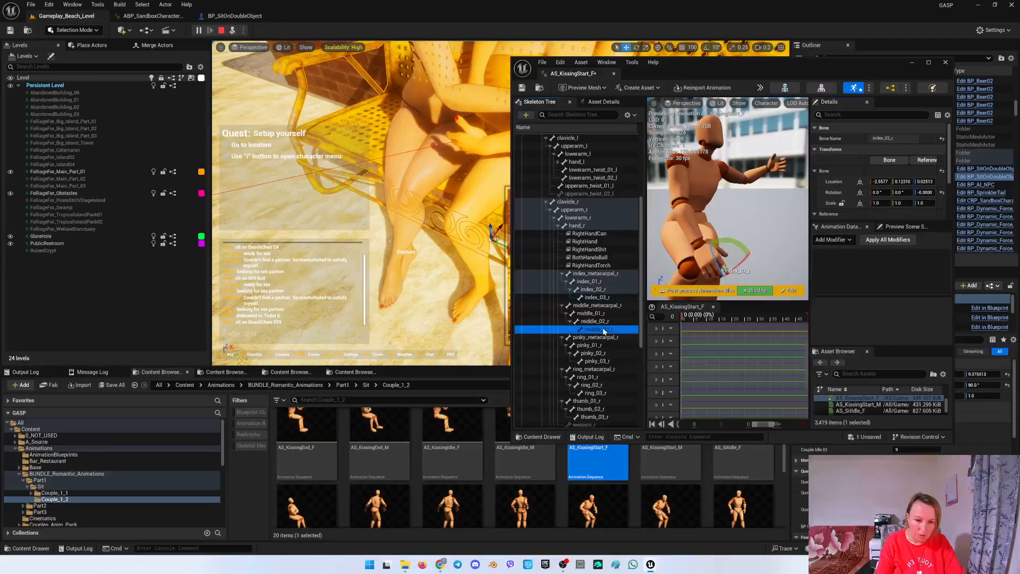
pyautogui.click(881, 192)
pyautogui.write('0')
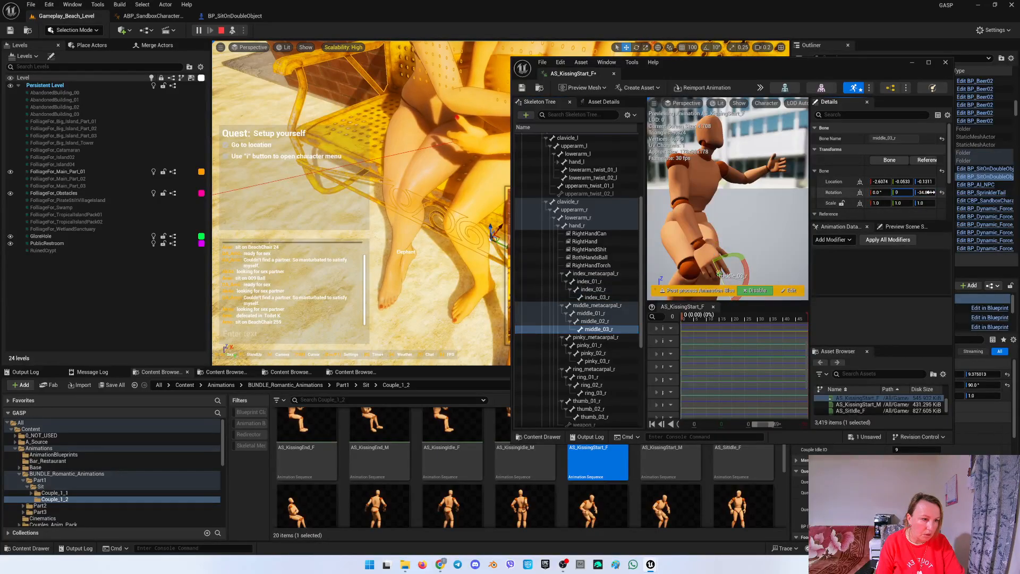
# Set the rotation of the right pinky and ring fingertip bones pinky_03_r and ring_03_r to 0.
pyautogui.click(595, 361)
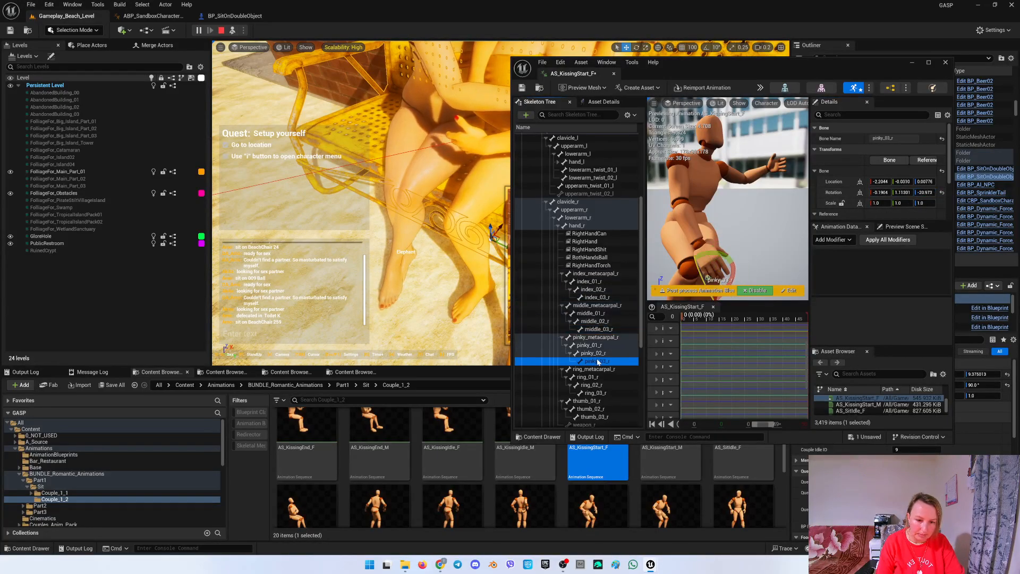
pyautogui.click(881, 192)
pyautogui.write('0')
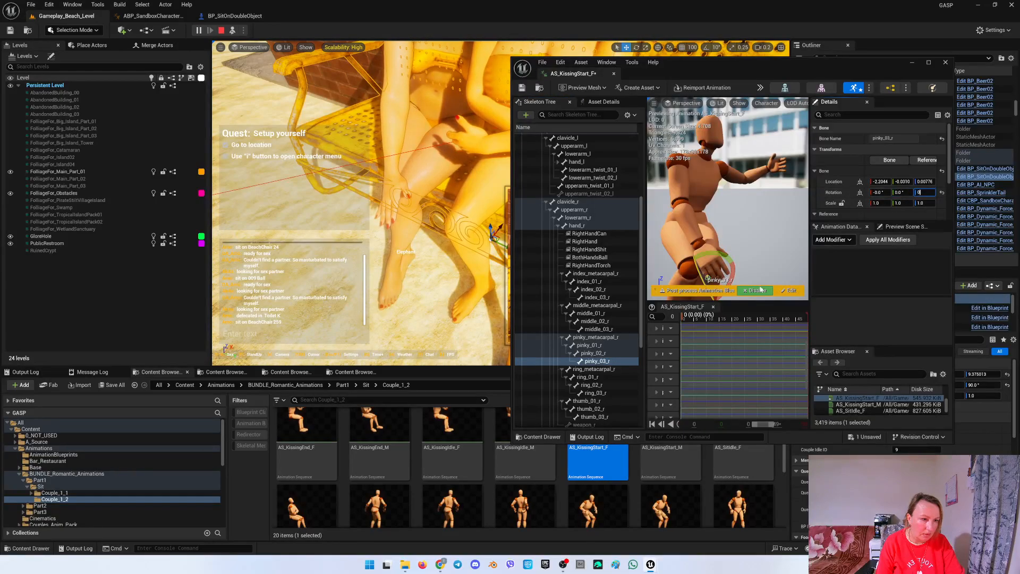
pyautogui.click(594, 392)
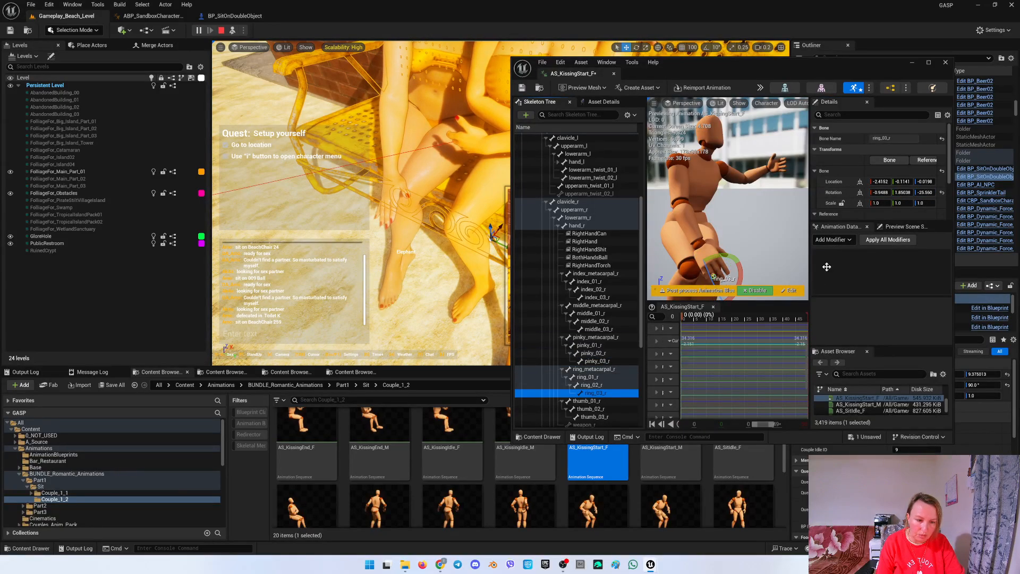
pyautogui.click(880, 192)
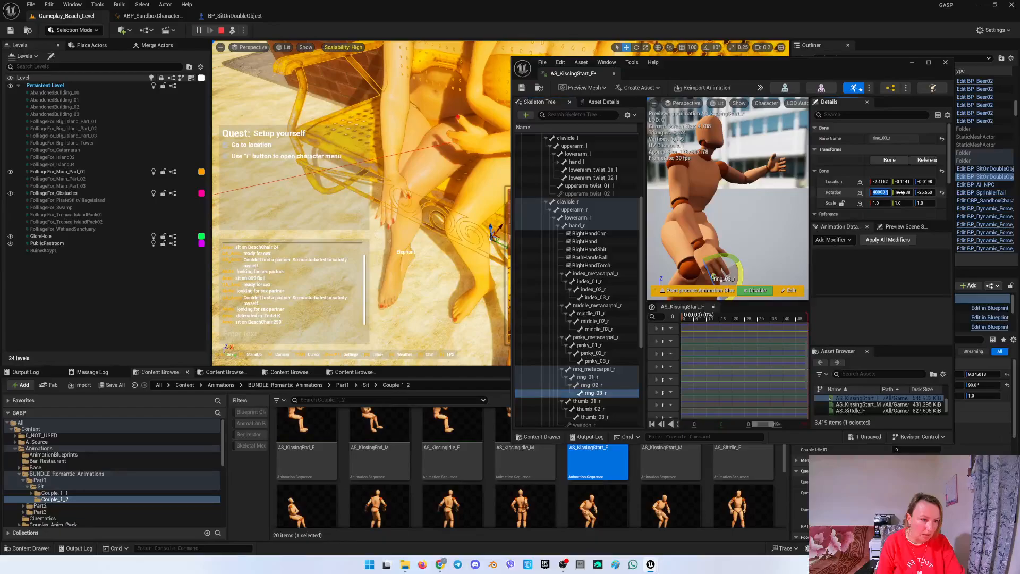
# Set the rotation of the right index finger's middle bone index_02_r to 0, keeping the in-game couple in view.
pyautogui.click(590, 385)
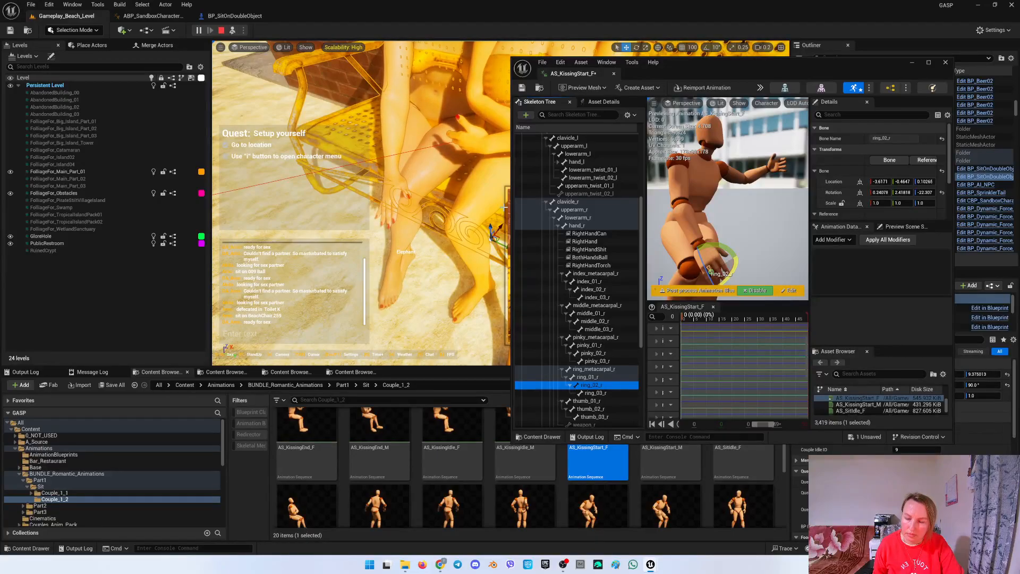
pyautogui.moveTo(699, 65); pyautogui.dragTo(773, 56)
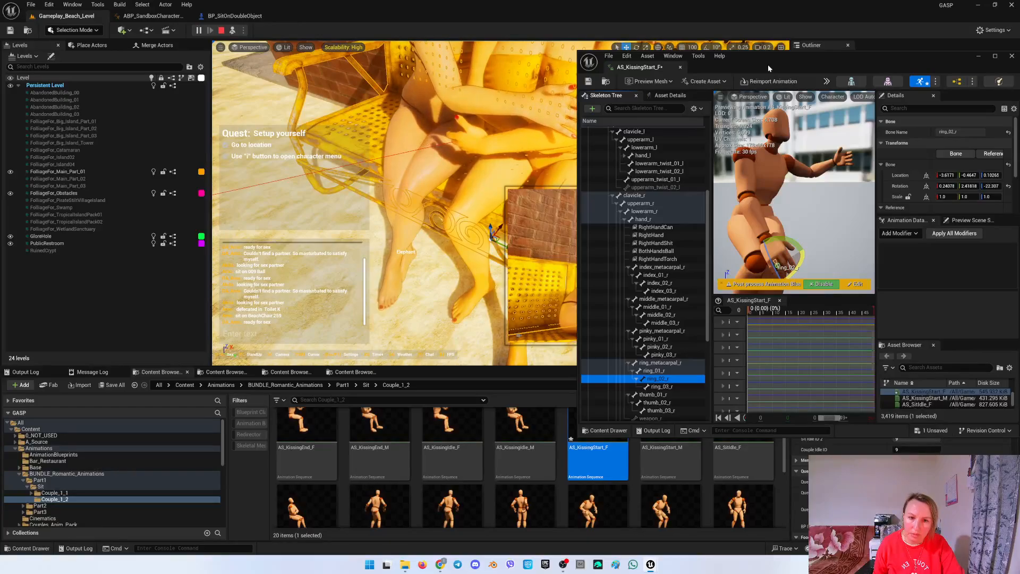
pyautogui.moveTo(767, 65); pyautogui.dragTo(782, 63)
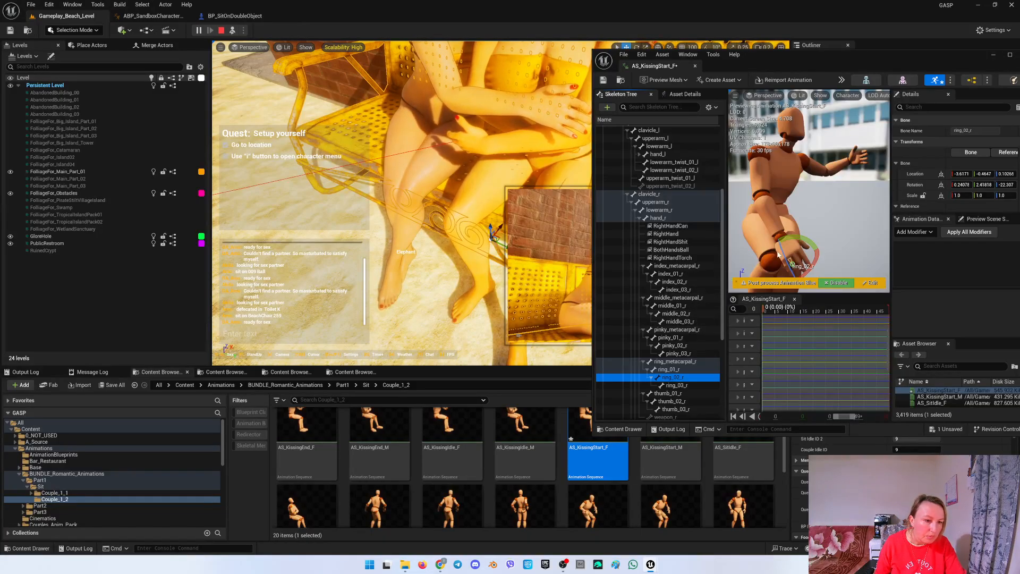
pyautogui.moveTo(777, 255); pyautogui.dragTo(784, 272, button='right')
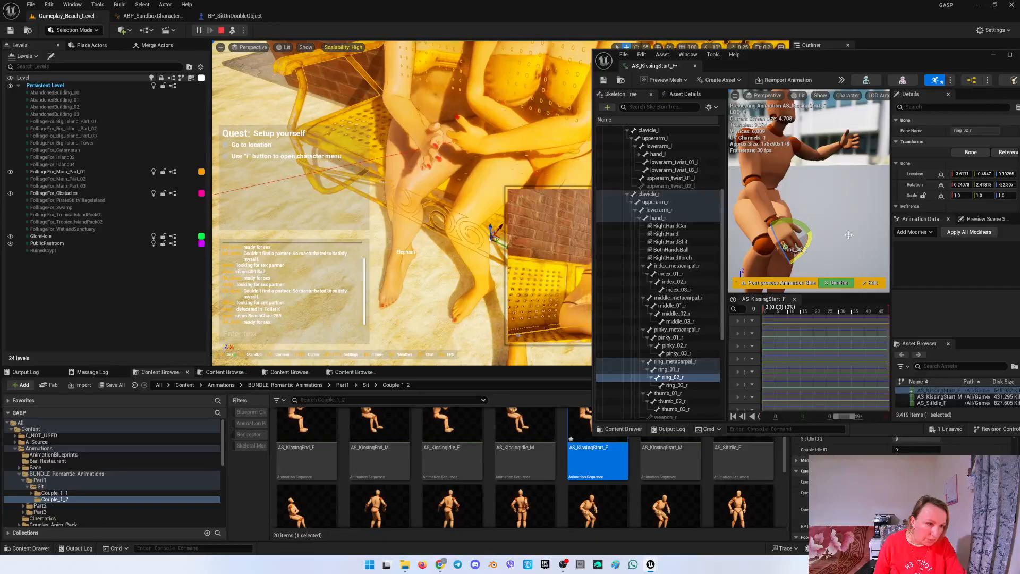
pyautogui.click(678, 282)
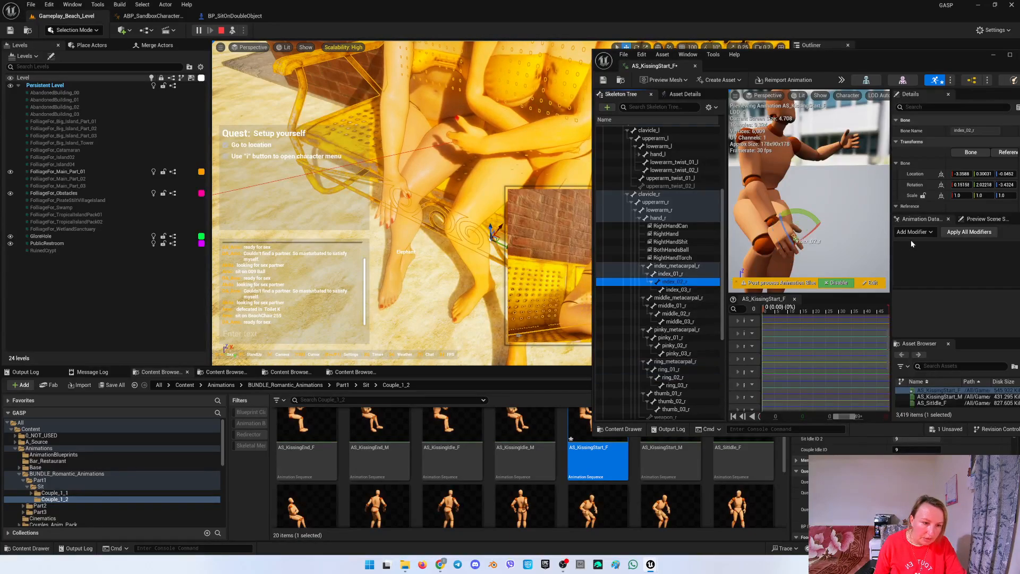
pyautogui.click(961, 185)
pyautogui.write('0')
pyautogui.press('Return')
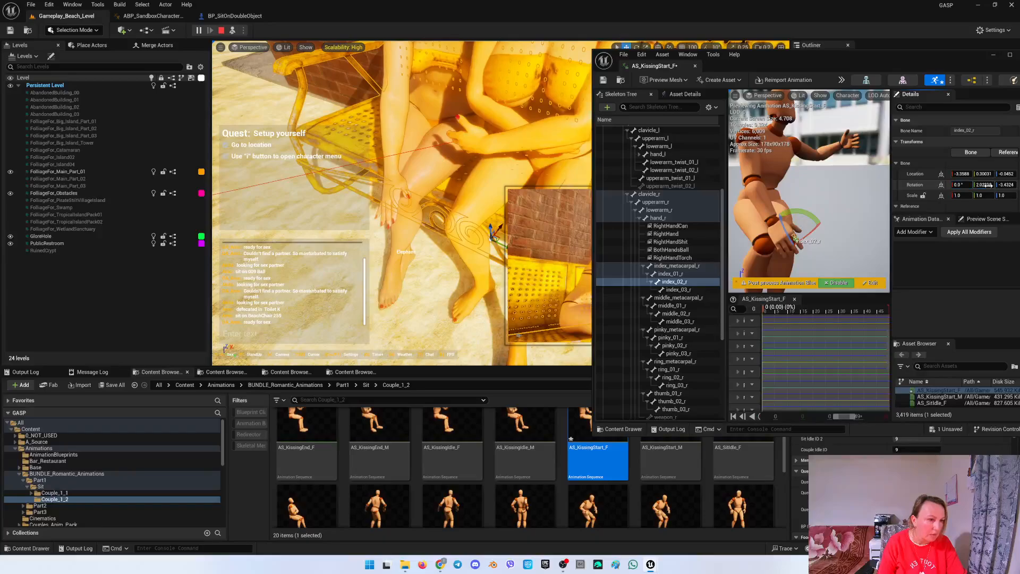
# Set the rotation of the right middle finger's bone middle_02_r to 0 on all axes.
pyautogui.click(674, 314)
pyautogui.click(961, 185)
pyautogui.write('0')
pyautogui.press('Tab')
pyautogui.write('0')
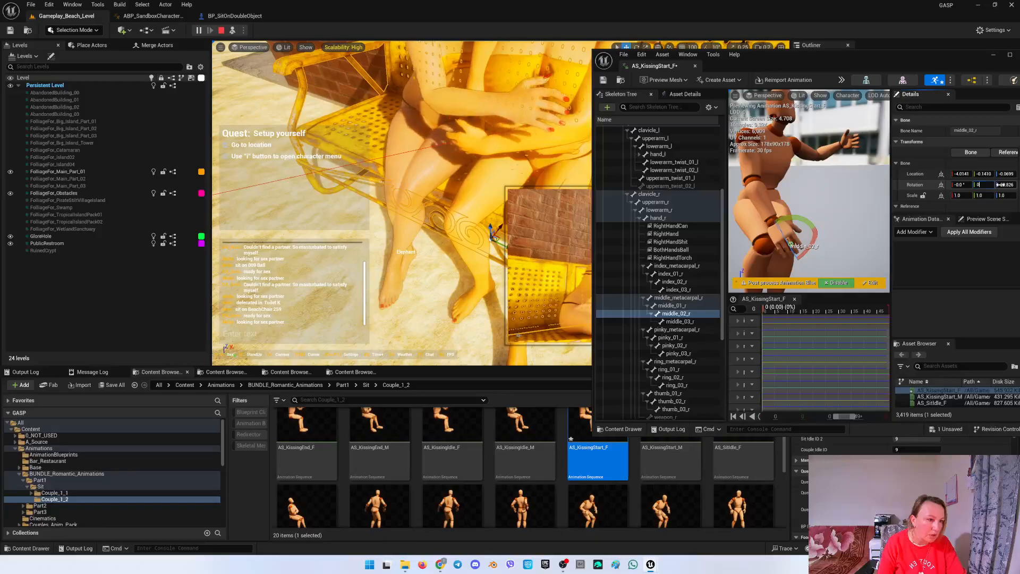
pyautogui.press('Tab')
pyautogui.write('0')
# Set the rotation of the right pinky's middle bone pinky_02_r to 0 on all axes.
pyautogui.click(673, 345)
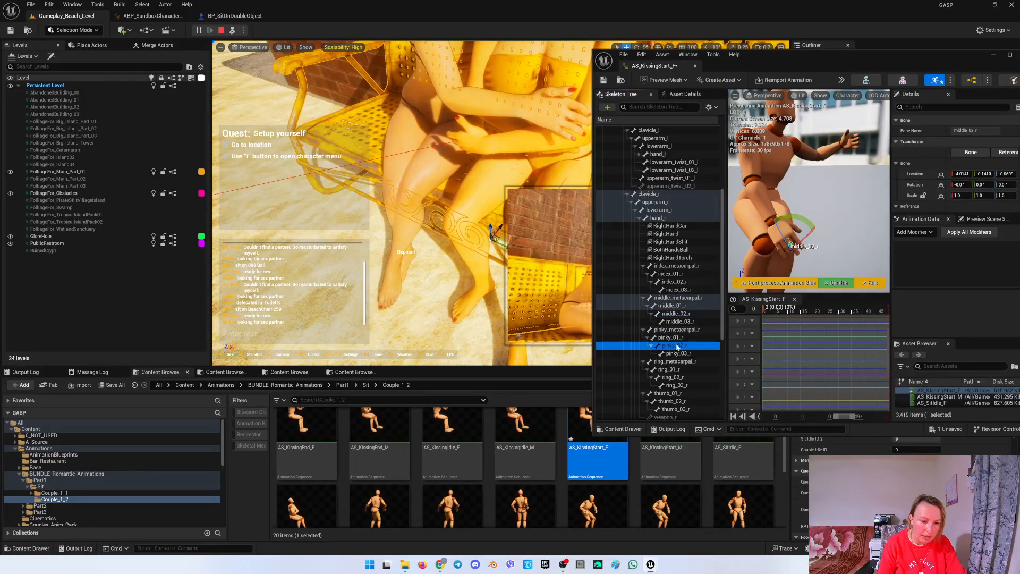
pyautogui.click(959, 185)
pyautogui.write('0')
pyautogui.press('Tab')
pyautogui.write('0')
pyautogui.press('Tab')
pyautogui.write('0')
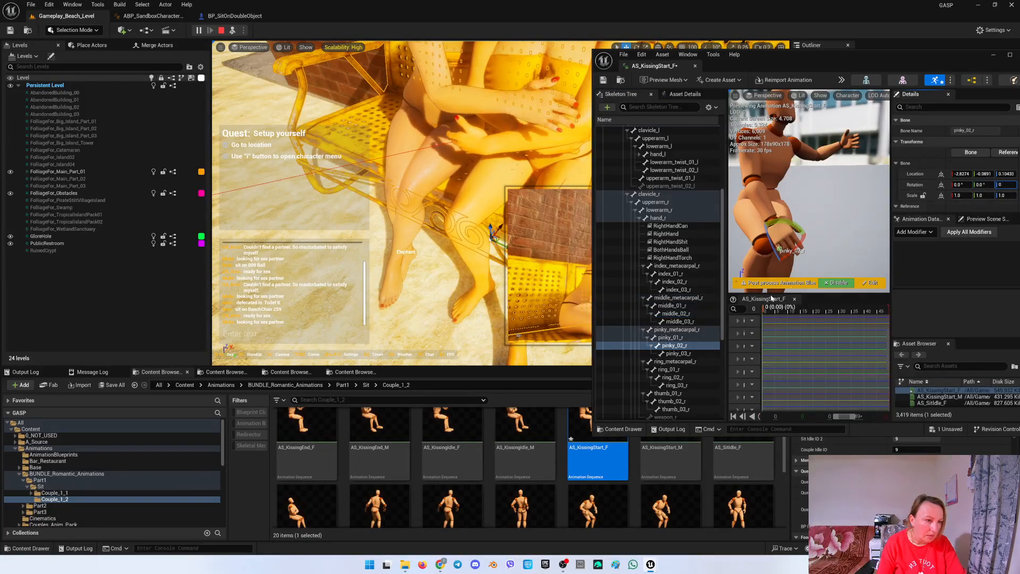
# Set the rotation of the right ring finger's middle bone ring_02_r to 0 on all axes.
pyautogui.click(672, 377)
pyautogui.click(960, 184)
pyautogui.write('0')
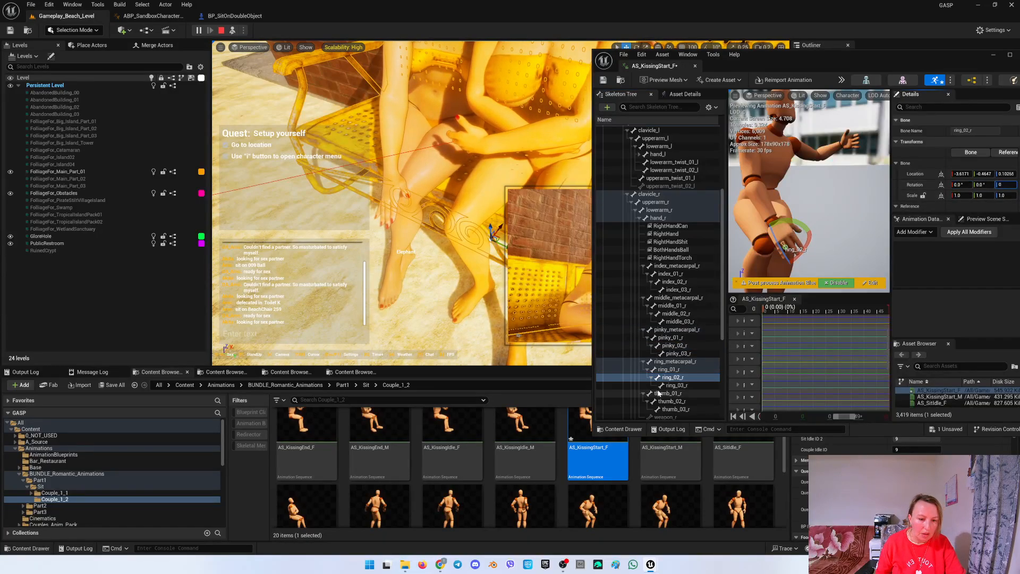
pyautogui.click(682, 378)
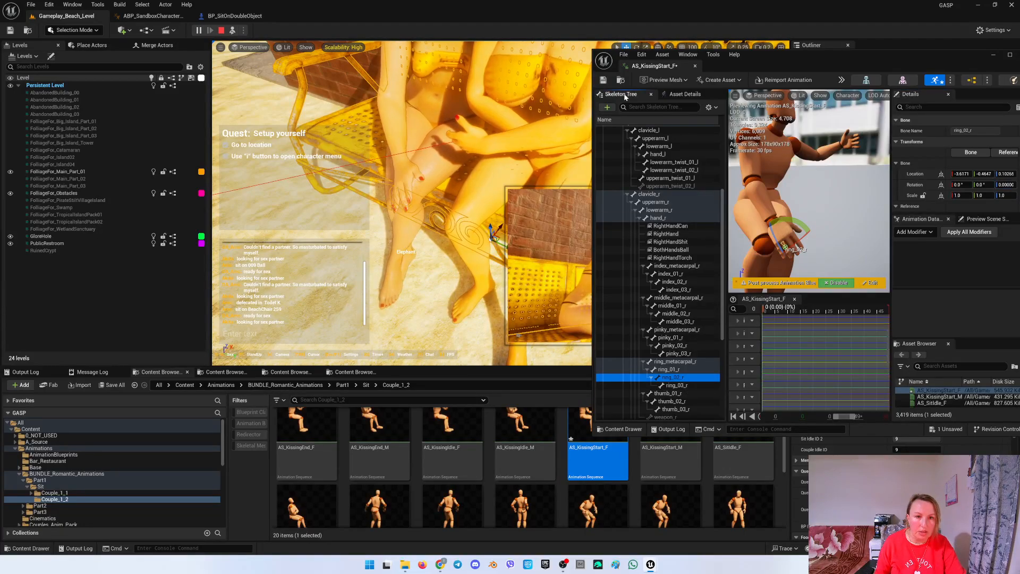
# Save the AS_KissingStart_F animation and close its editor window.
pyautogui.click(604, 80)
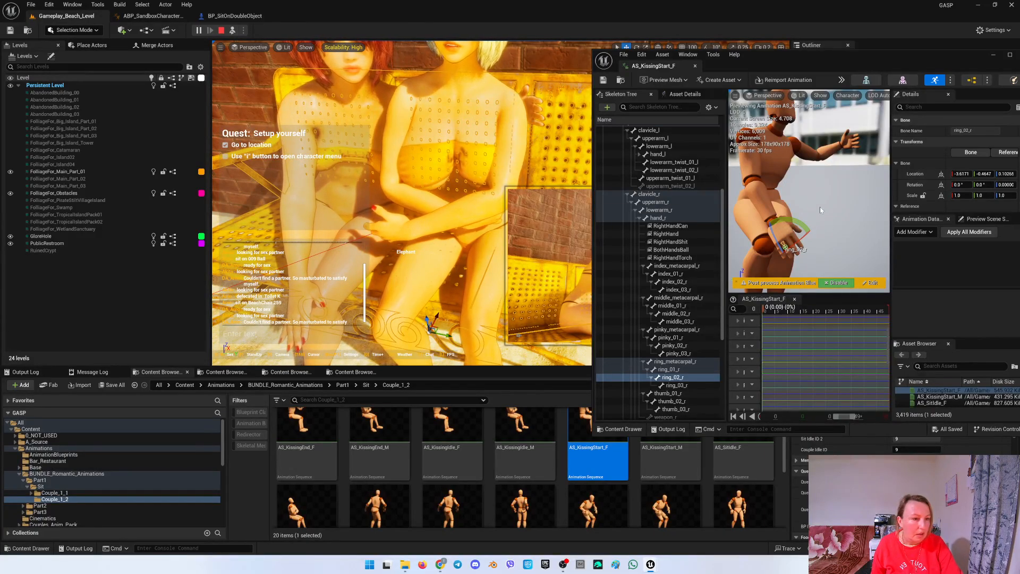
pyautogui.moveTo(966, 61); pyautogui.dragTo(878, 62)
pyautogui.click(940, 55)
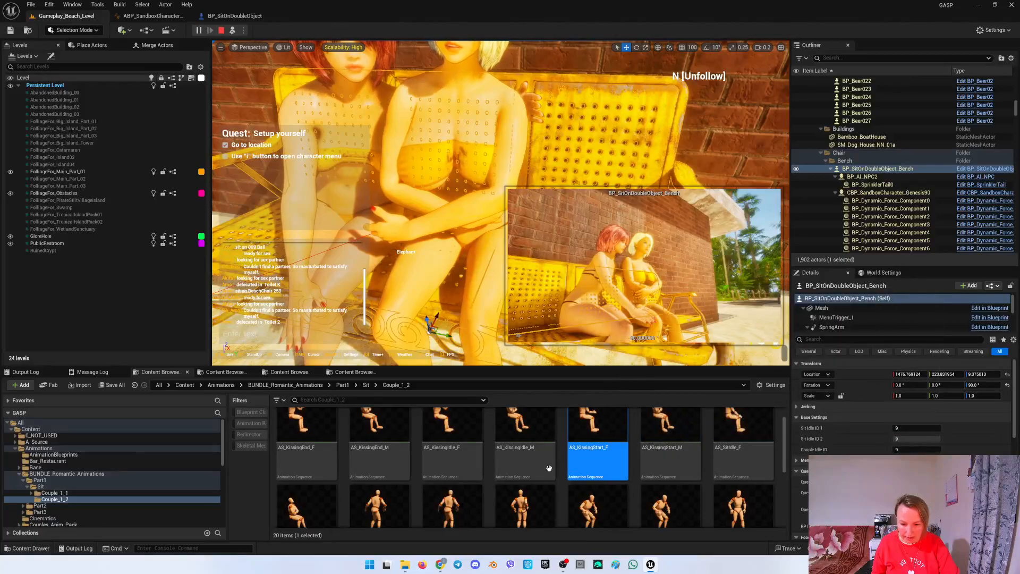
# Open the AS_KissingIdle_F animation beside the in-game couple and collapse the hand_l branch to reach the right hand's bones.
pyautogui.click(456, 458)
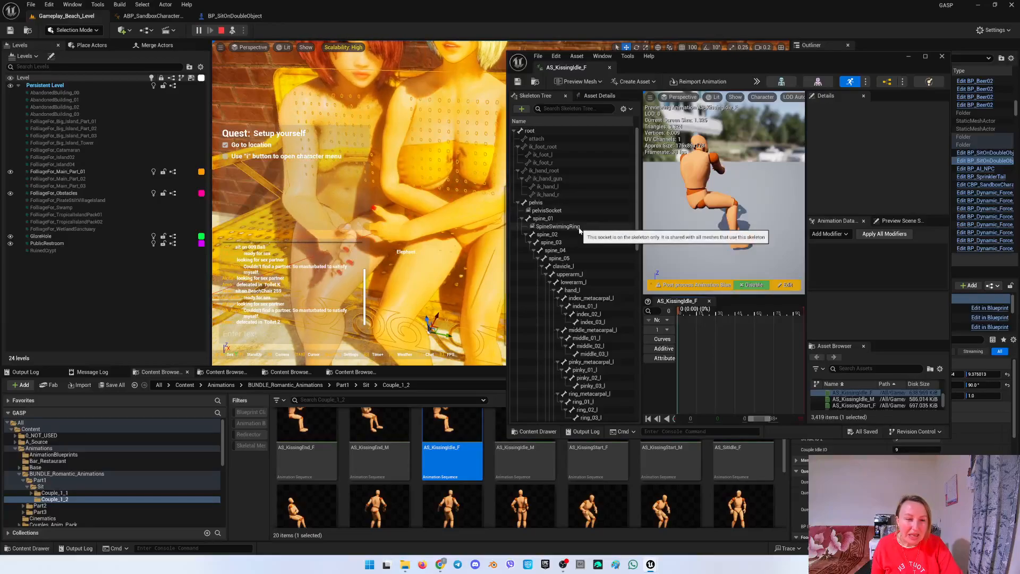
pyautogui.moveTo(712, 223); pyautogui.dragTo(730, 271, button='right')
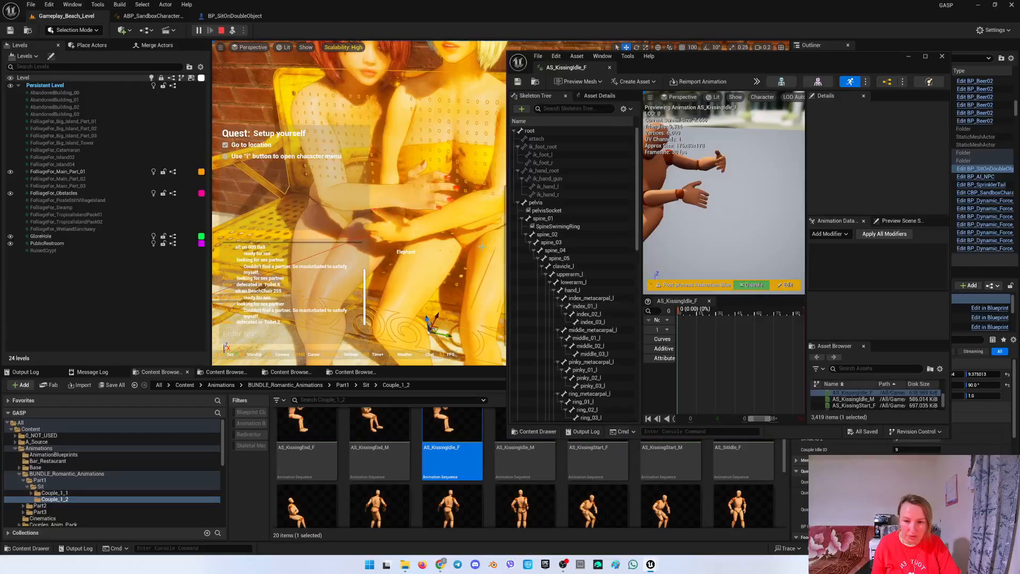
pyautogui.moveTo(702, 74); pyautogui.dragTo(752, 63)
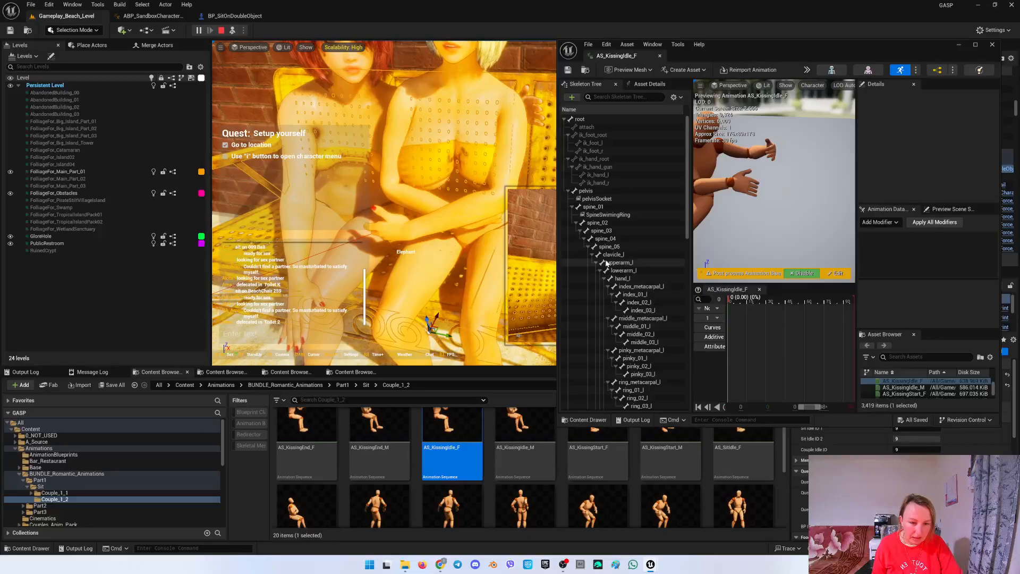
pyautogui.click(602, 279)
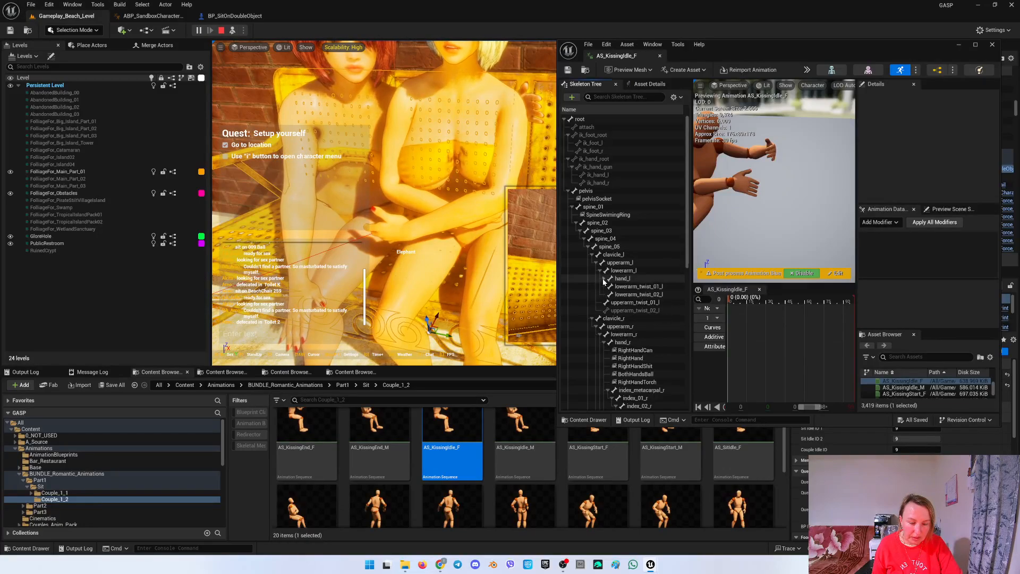
pyautogui.scroll(-4, 611, 318)
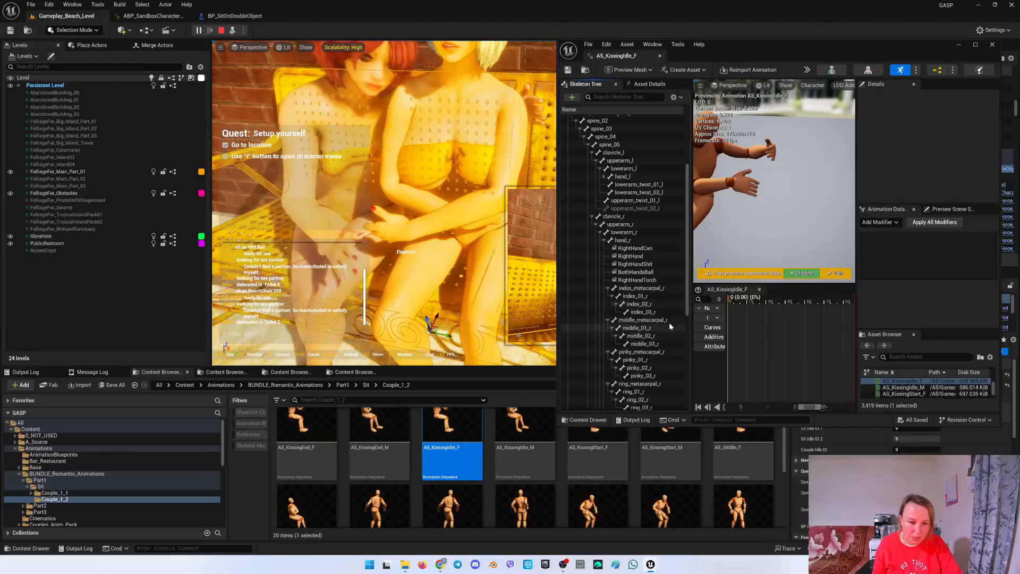
# Set the rotation of the right index finger bones index_02_r and index_03_r to 0 on all axes.
pyautogui.click(638, 304)
pyautogui.click(930, 175)
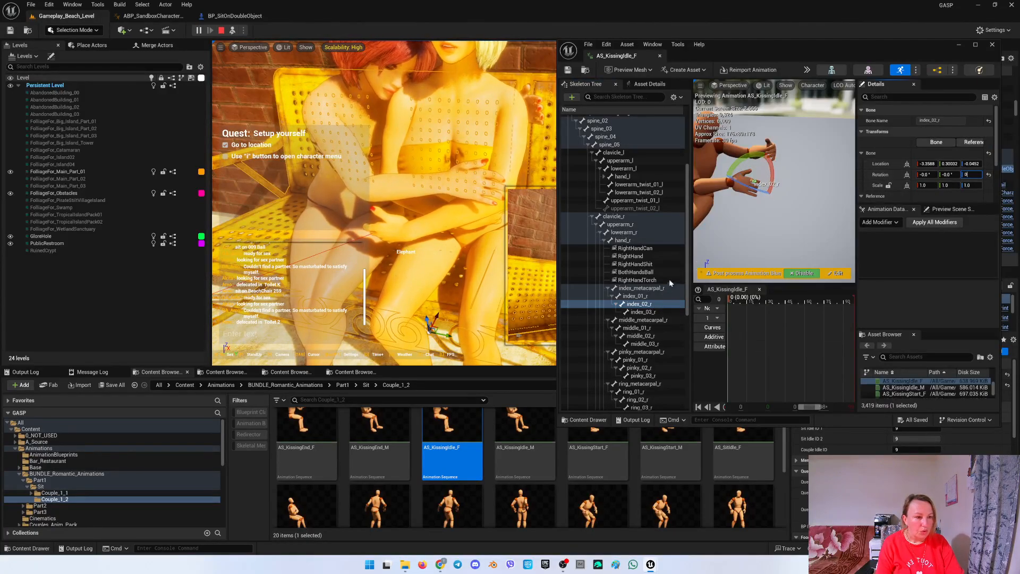
pyautogui.click(641, 312)
pyautogui.click(938, 174)
pyautogui.write('0')
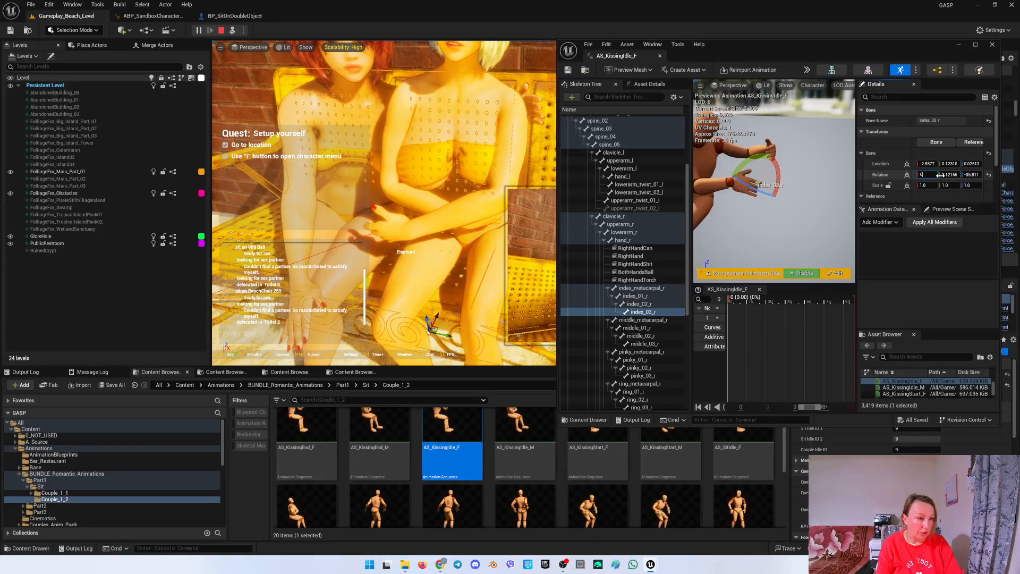
pyautogui.click(965, 176)
pyautogui.write('0')
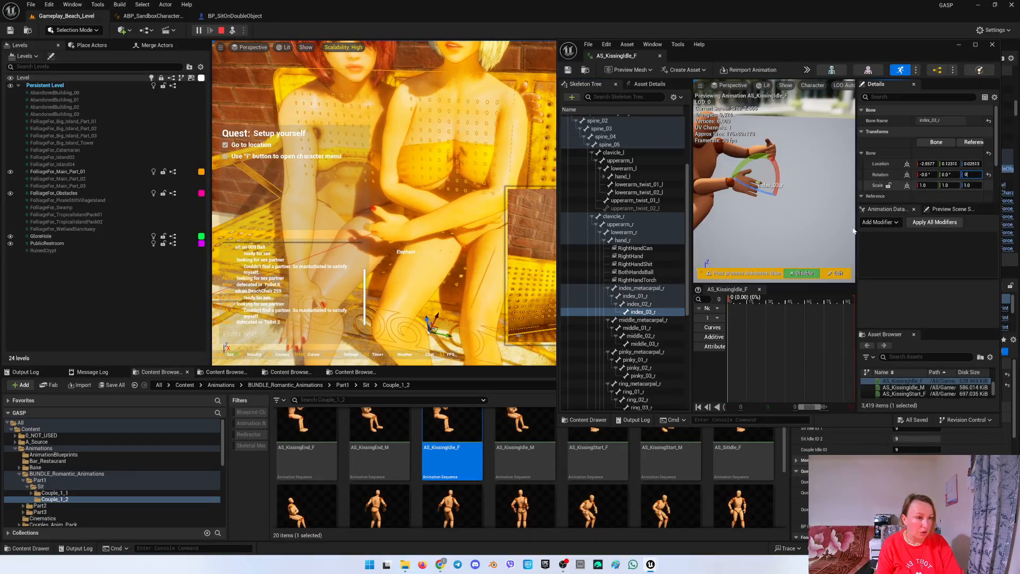
# Set the rotation of the right middle finger bones middle_02_r and middle_03_r to 0 on all axes.
pyautogui.click(653, 328)
pyautogui.click(652, 336)
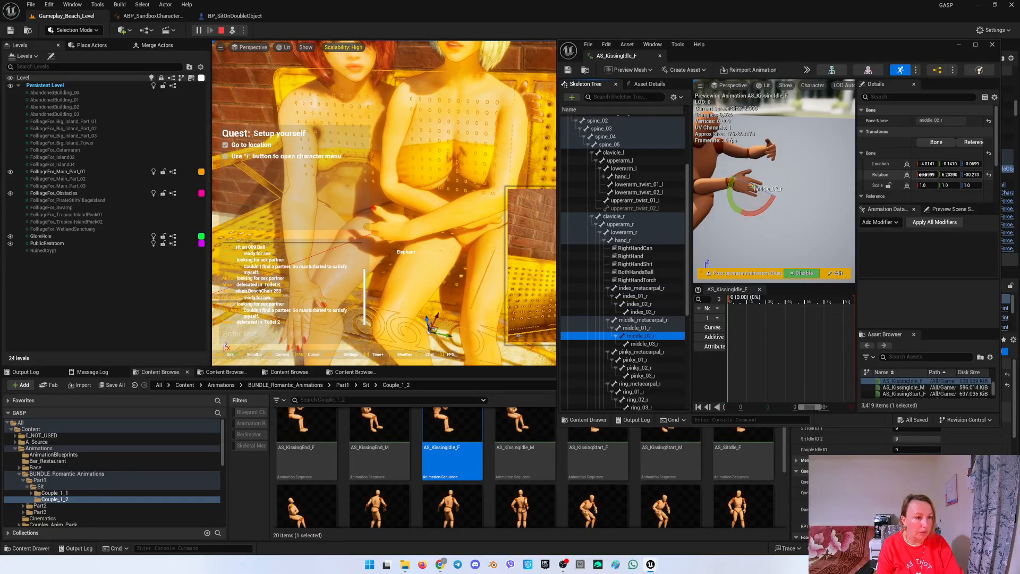
pyautogui.click(929, 174)
pyautogui.write('0')
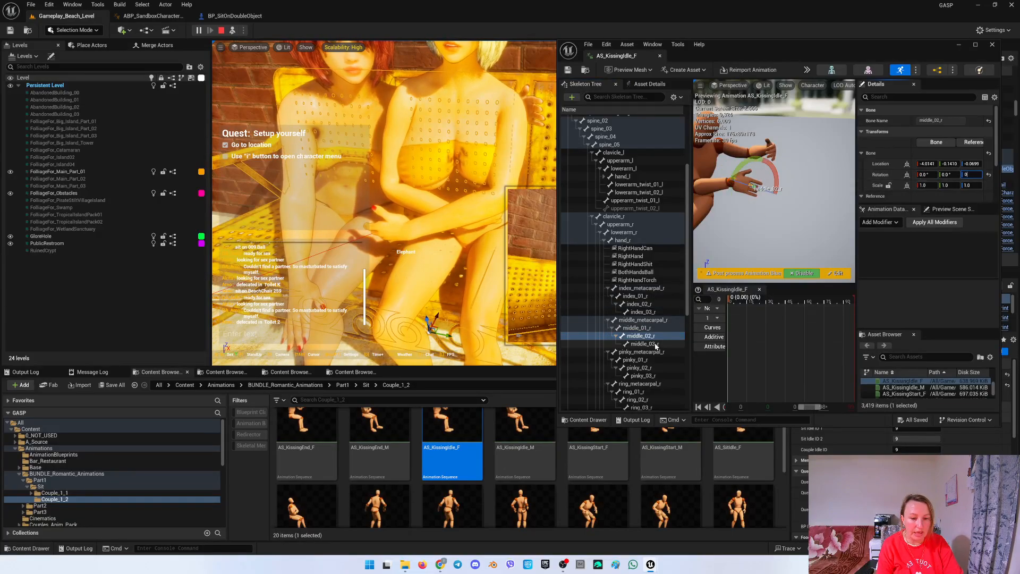
pyautogui.click(642, 344)
pyautogui.click(922, 175)
pyautogui.write('0')
pyautogui.press('Tab')
pyautogui.write('0')
pyautogui.press('Tab')
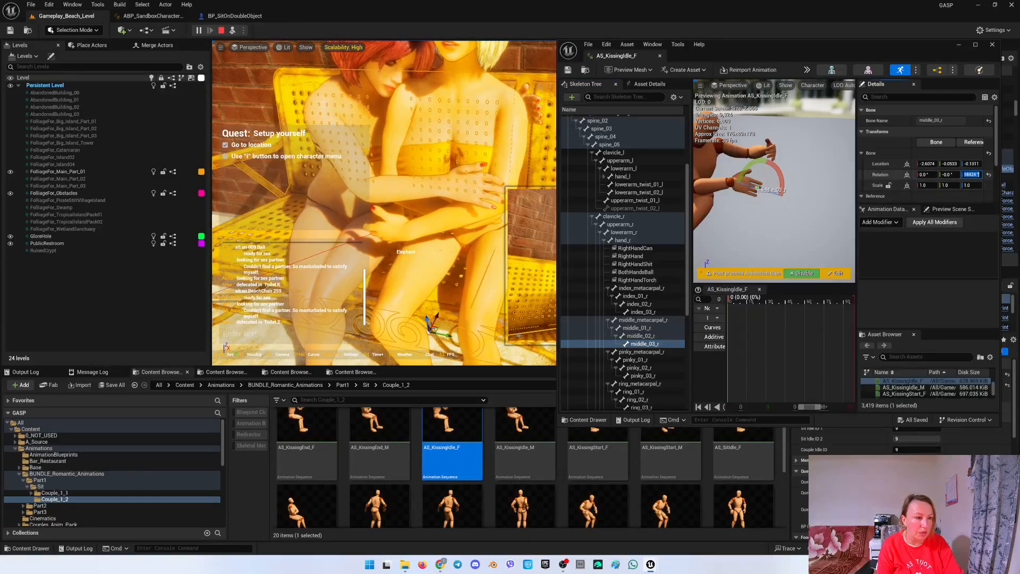
pyautogui.write('0')
# Set the rotation of the right pinky bones pinky_02_r and pinky_03_r to 0 on all axes.
pyautogui.click(642, 368)
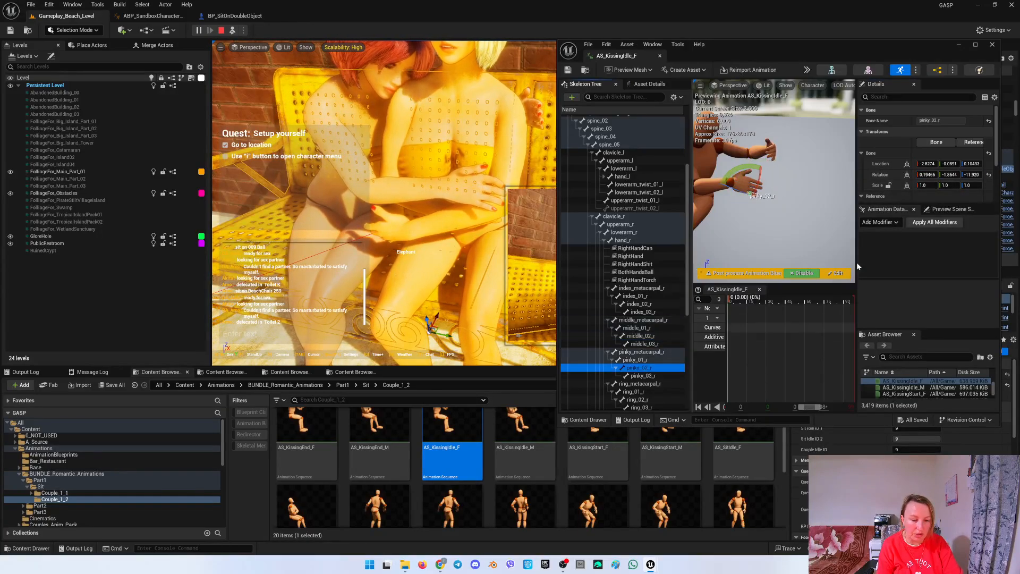
pyautogui.click(928, 174)
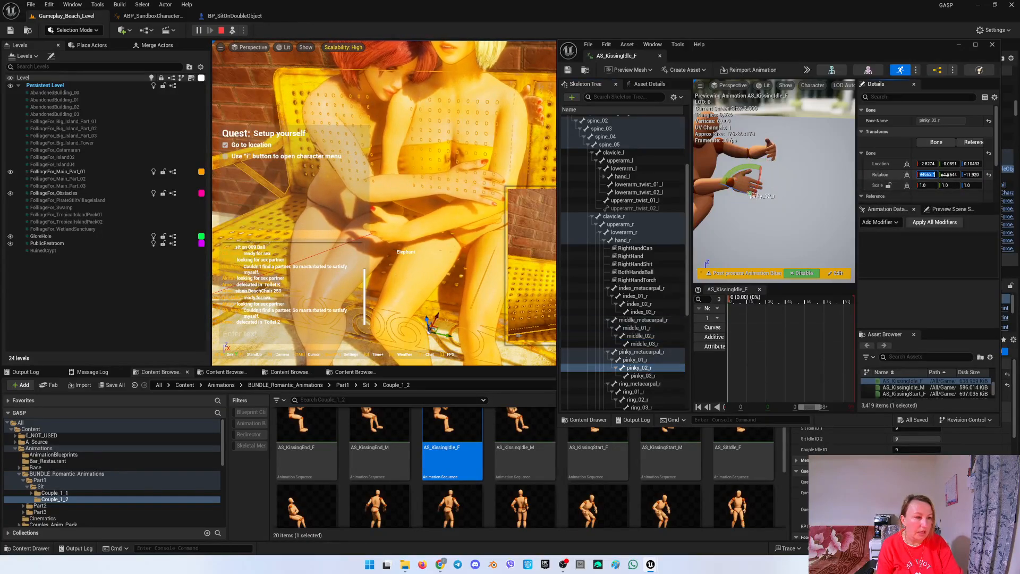
pyautogui.click(642, 376)
pyautogui.click(927, 174)
pyautogui.write('0')
pyautogui.press('Tab')
pyautogui.write('0')
pyautogui.press('Tab')
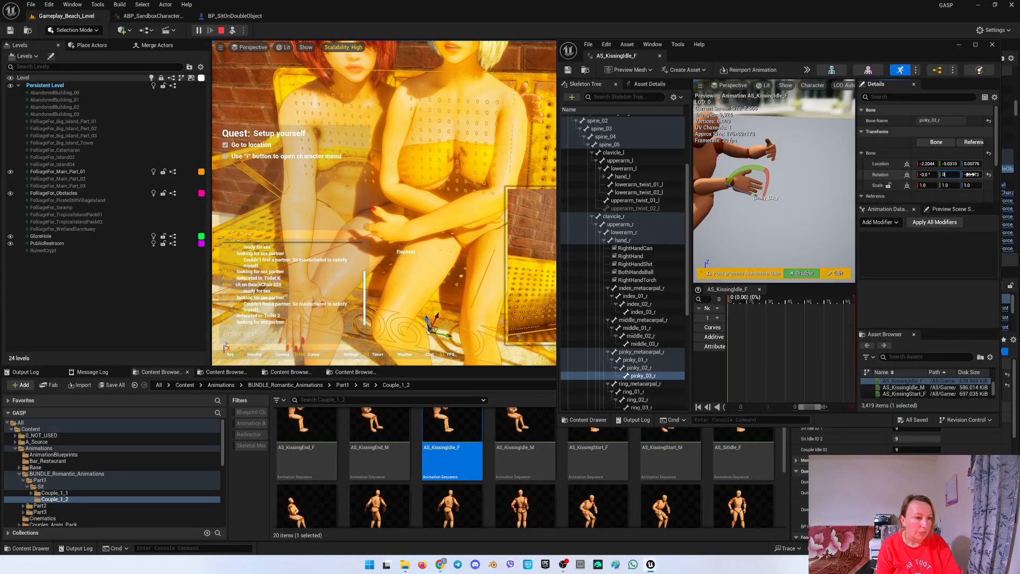
pyautogui.write('0')
# Set the rotation of the right ring finger bones ring_02_r and ring_03_r to 0 on all axes.
pyautogui.scroll(-1, 646, 373)
pyautogui.scroll(-1, 645, 373)
pyautogui.click(638, 374)
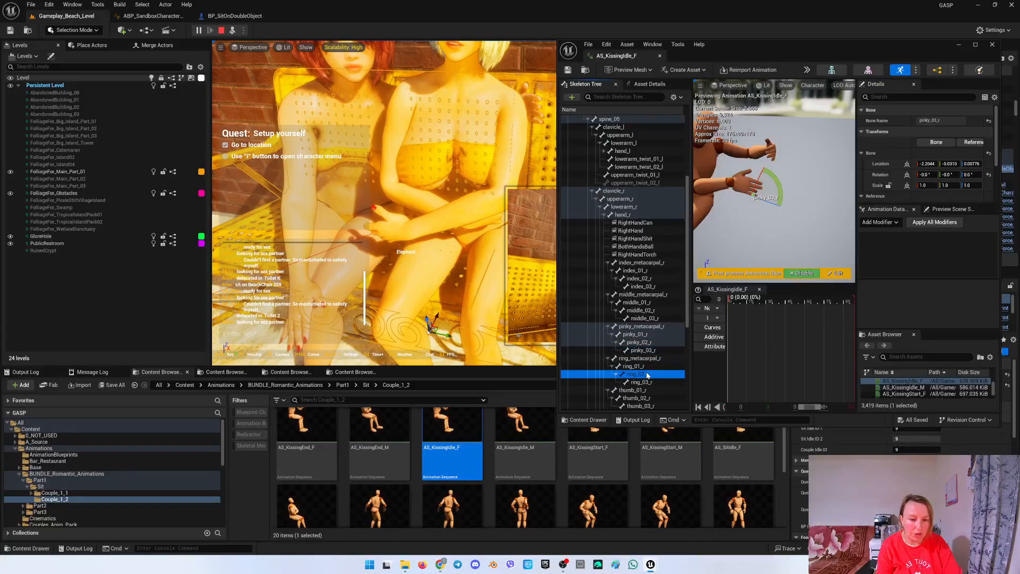
pyautogui.click(927, 175)
pyautogui.write('0')
pyautogui.press('Tab')
pyautogui.write('0')
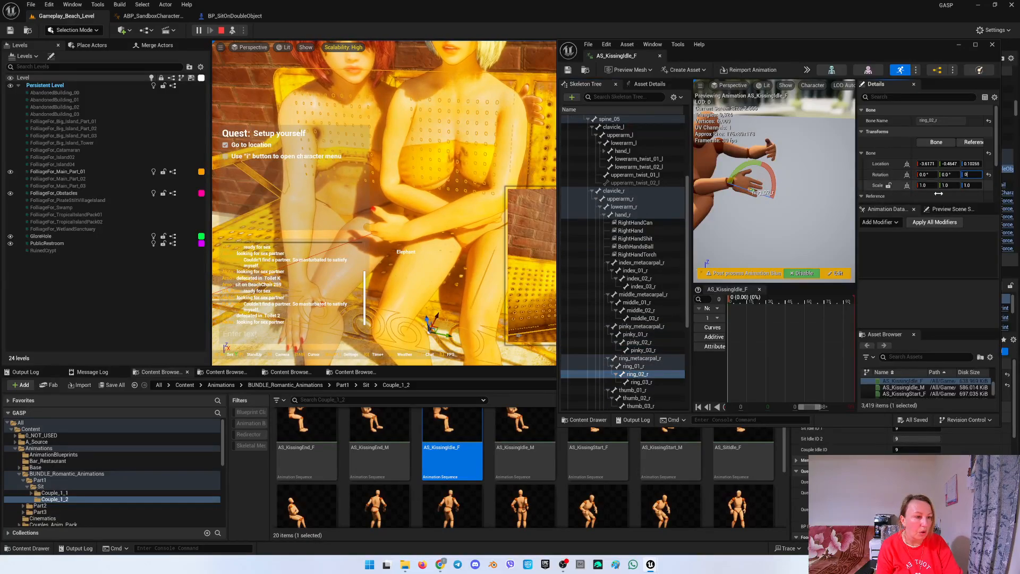
pyautogui.click(638, 382)
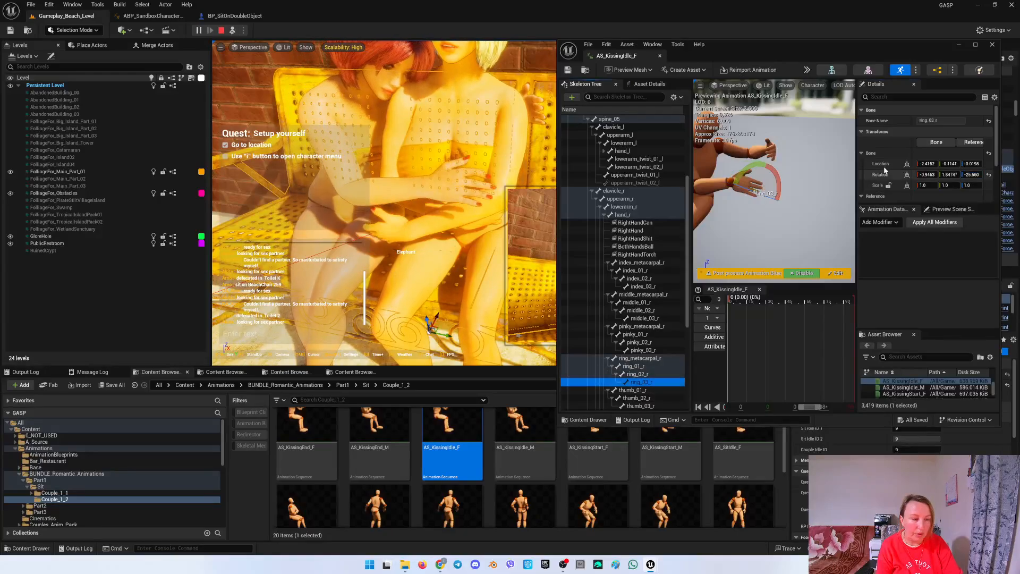
pyautogui.click(926, 174)
pyautogui.write('00')
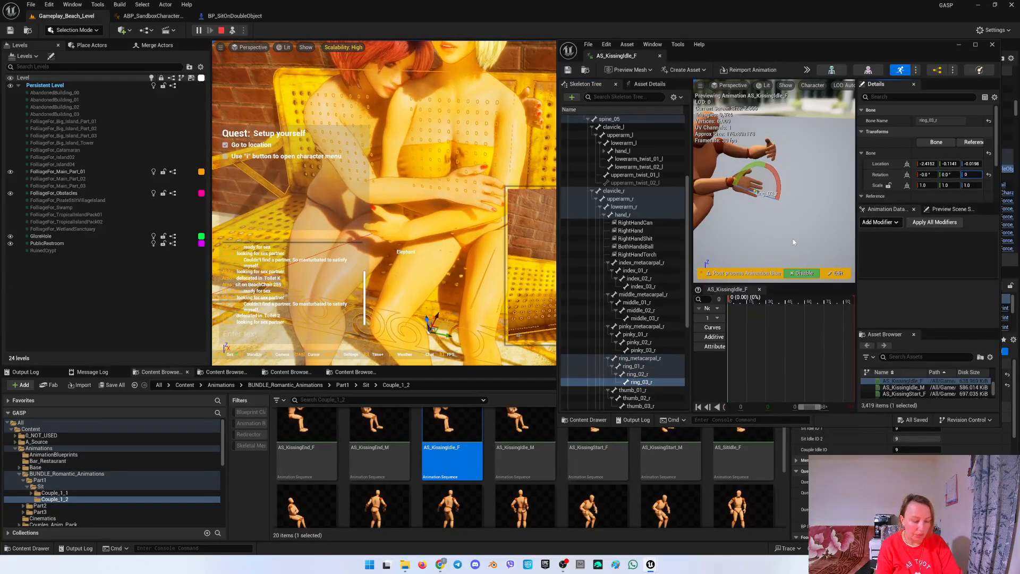
# Rotate the right index finger's base bone index_01_r to about -20° in Z.
pyautogui.click(641, 385)
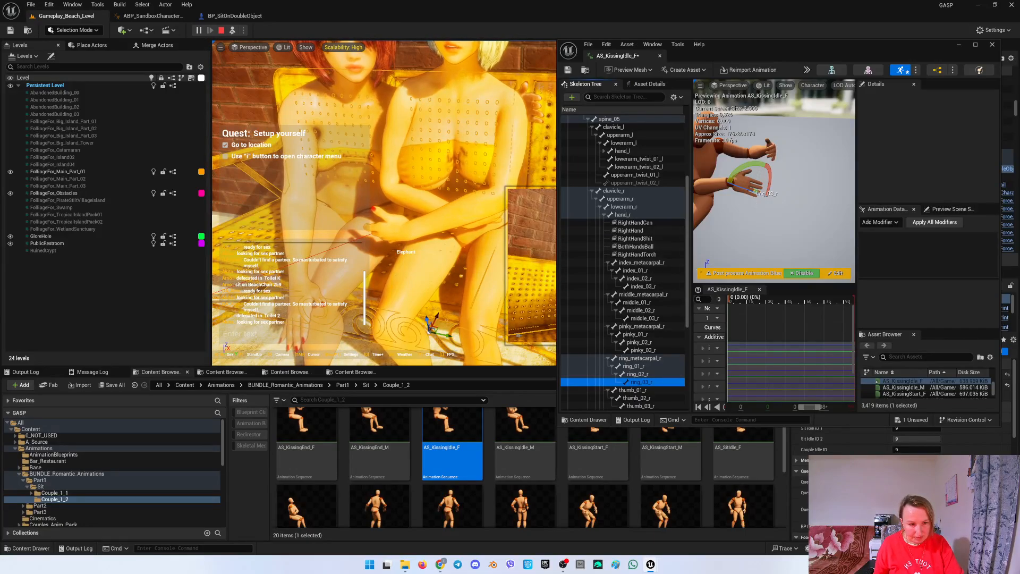
pyautogui.press('f')
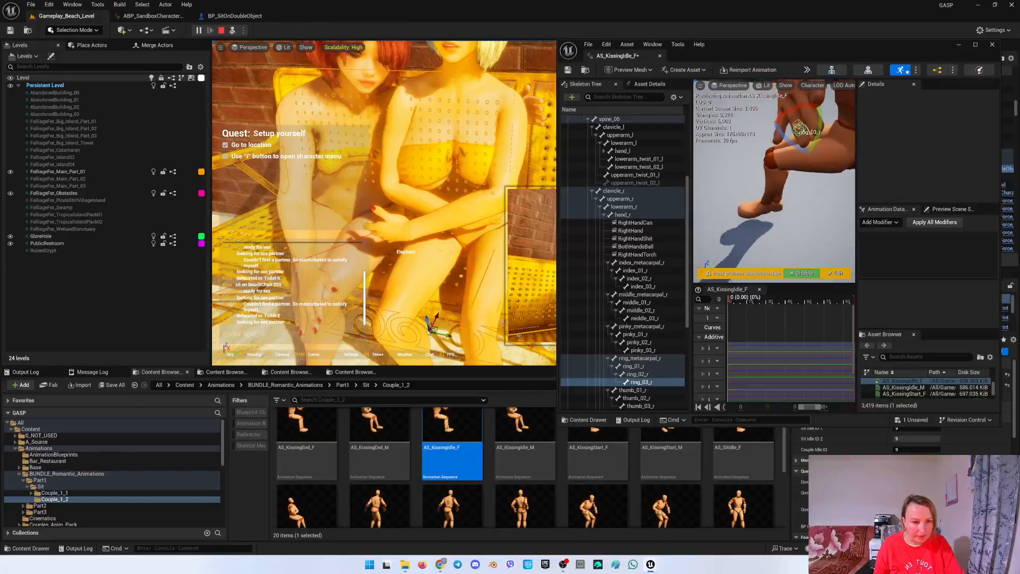
pyautogui.click(647, 271)
pyautogui.moveTo(795, 129); pyautogui.dragTo(812, 142)
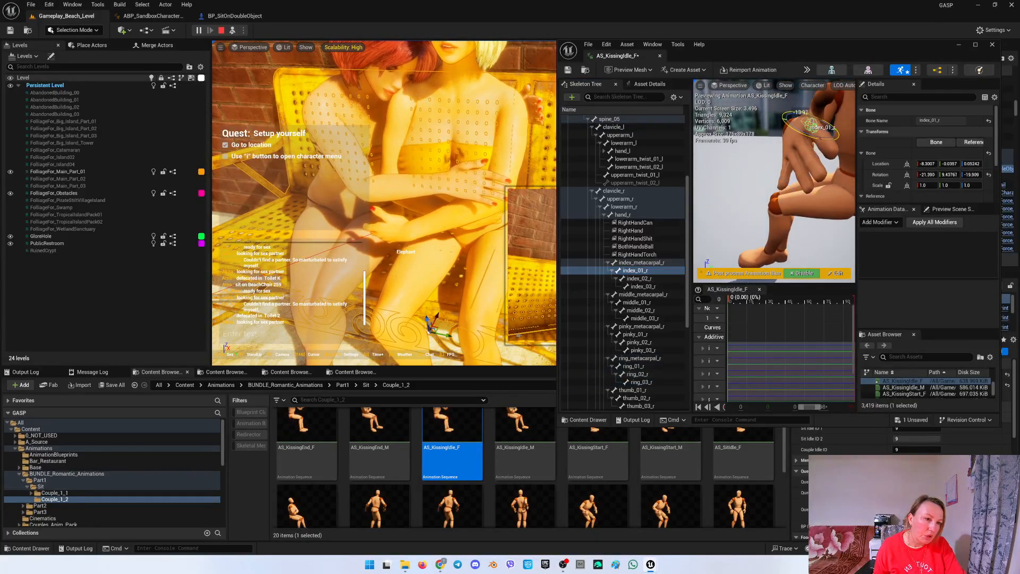
# Rotate the right hand's base bones: middle_01_r, pinky_01_r to about -32° in Z, and ring_01_r to about -48° in Z.
pyautogui.click(643, 304)
pyautogui.moveTo(793, 144)
pyautogui.mouseDown()
pyautogui.moveTo(818, 170)
pyautogui.moveTo(778, 146)
pyautogui.mouseUp()
pyautogui.click(635, 335)
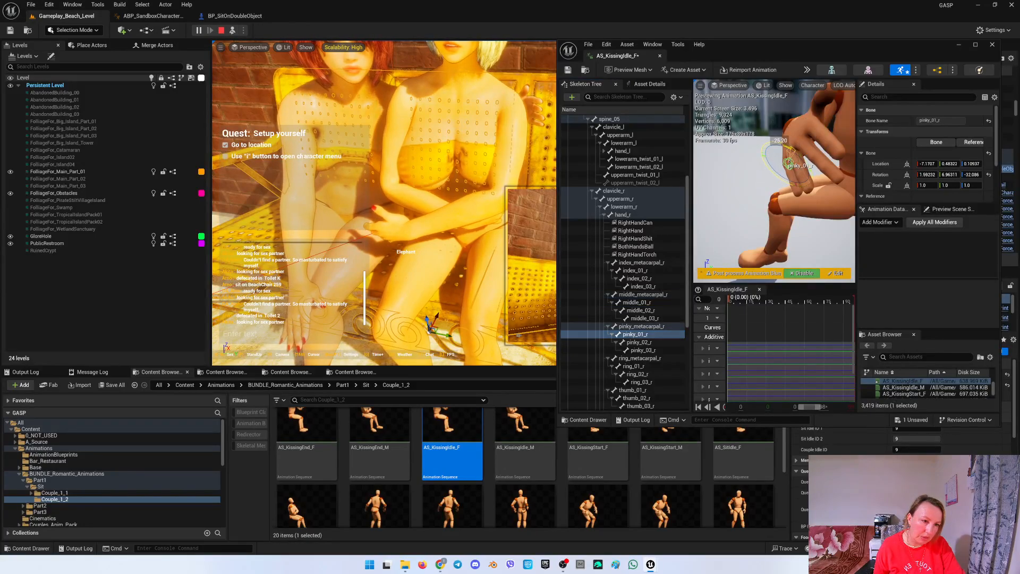
pyautogui.click(634, 366)
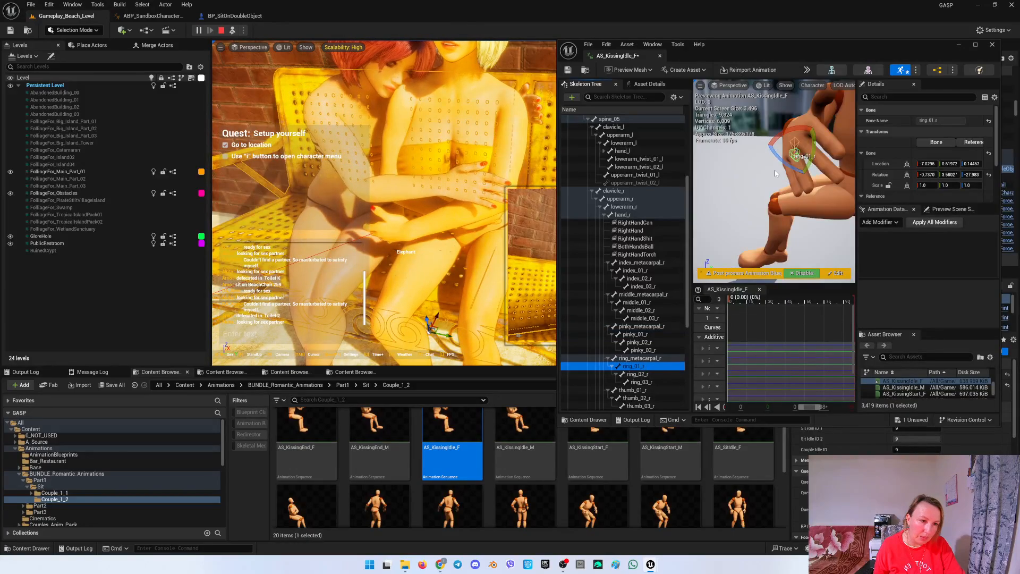
pyautogui.moveTo(780, 160); pyautogui.dragTo(794, 171)
# Rotate the right thumb's base bone thumb_01_r to about 87° in X, -31° in Y and -46° in Z.
pyautogui.moveTo(773, 171); pyautogui.dragTo(800, 161, button='right')
pyautogui.scroll(-2, 632, 345)
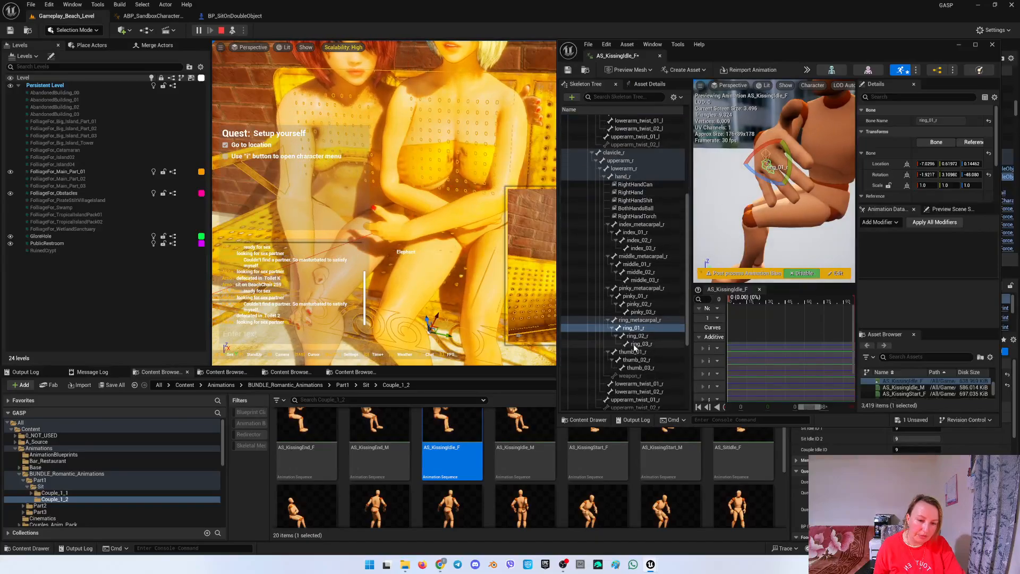
pyautogui.click(637, 351)
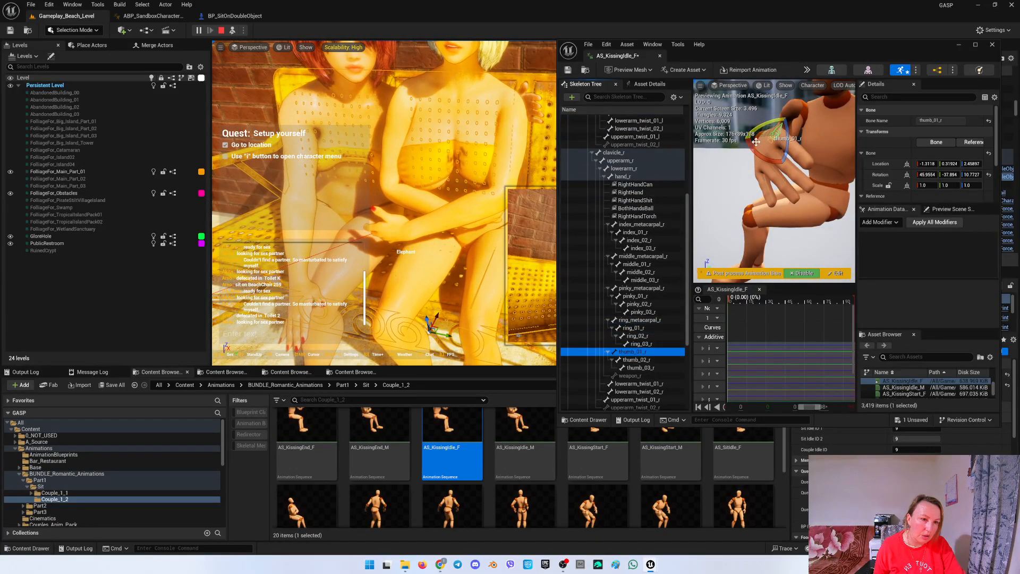
pyautogui.moveTo(756, 142); pyautogui.dragTo(799, 137)
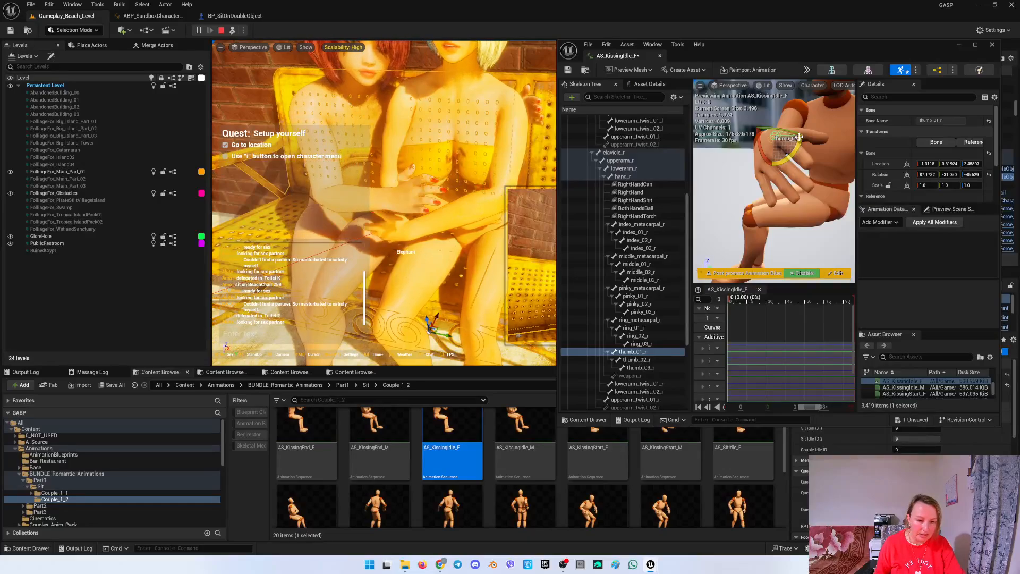
pyautogui.click(642, 353)
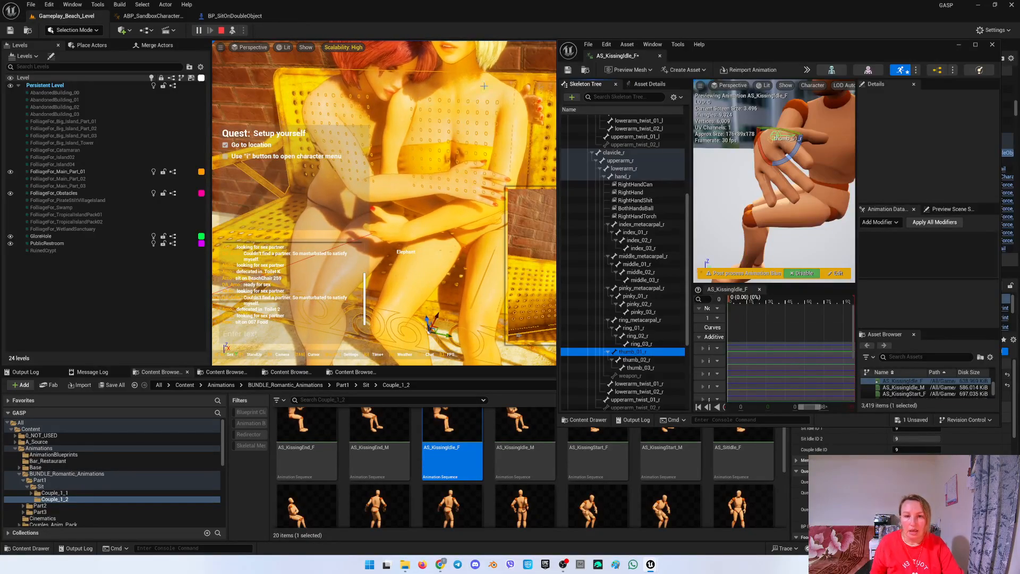
# Set the rotation of the left pinky bone pinky_02_l to 0, using the in-game couple's left hand as reference.
pyautogui.click(478, 265)
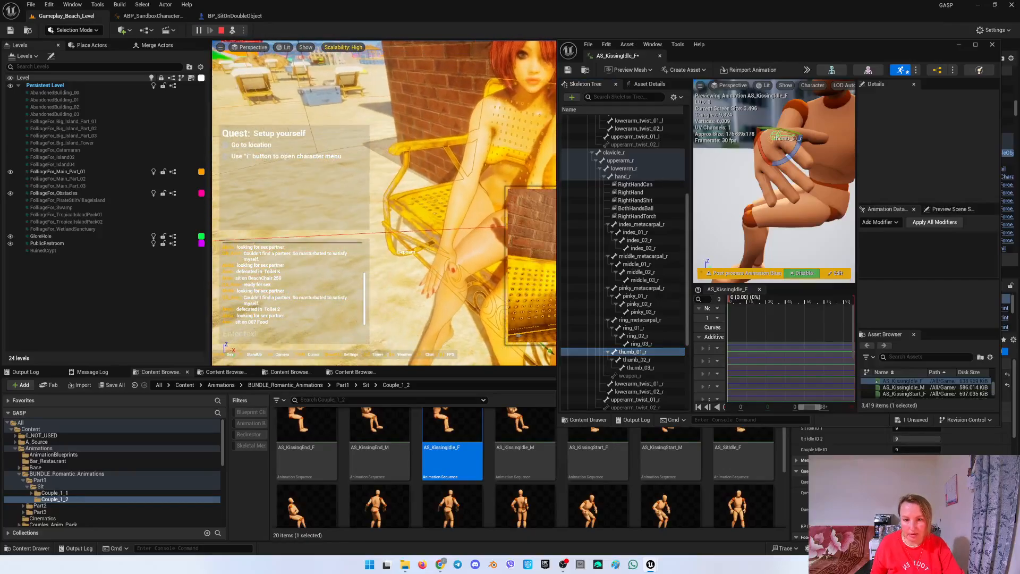
pyautogui.hotkey('shift', 'F1')
pyautogui.moveTo(393, 213); pyautogui.dragTo(340, 187, button='right')
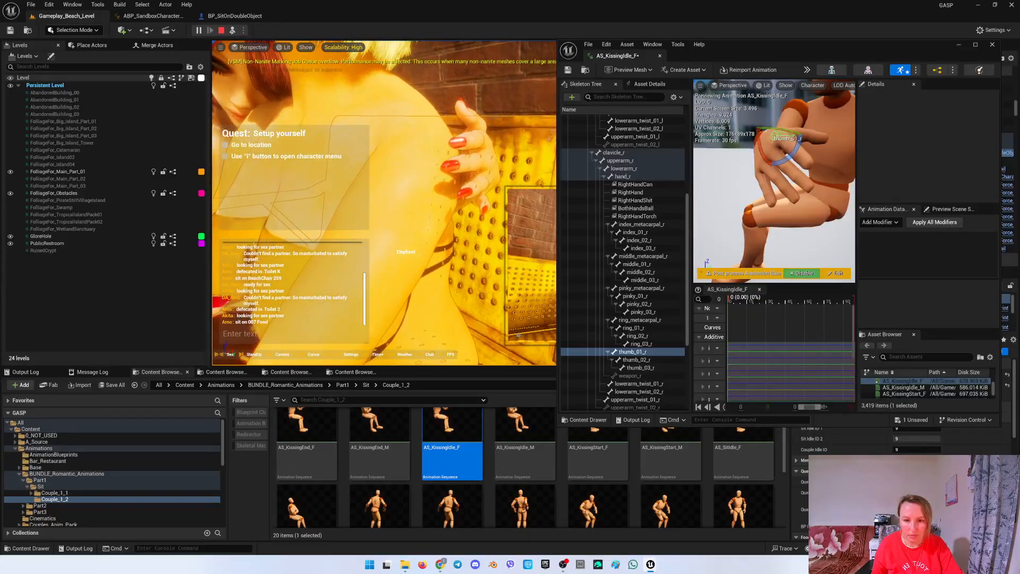
pyautogui.keyDown('alt'); pyautogui.moveTo(799, 191); pyautogui.dragTo(845, 191); pyautogui.keyUp('alt')
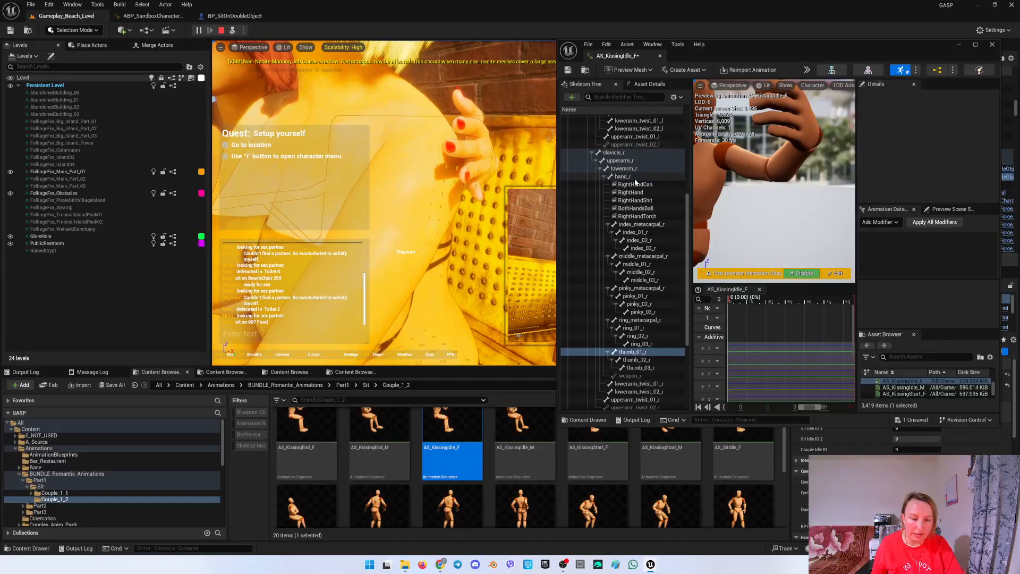
pyautogui.scroll(5, 611, 228)
pyautogui.click(604, 228)
pyautogui.scroll(-4, 611, 228)
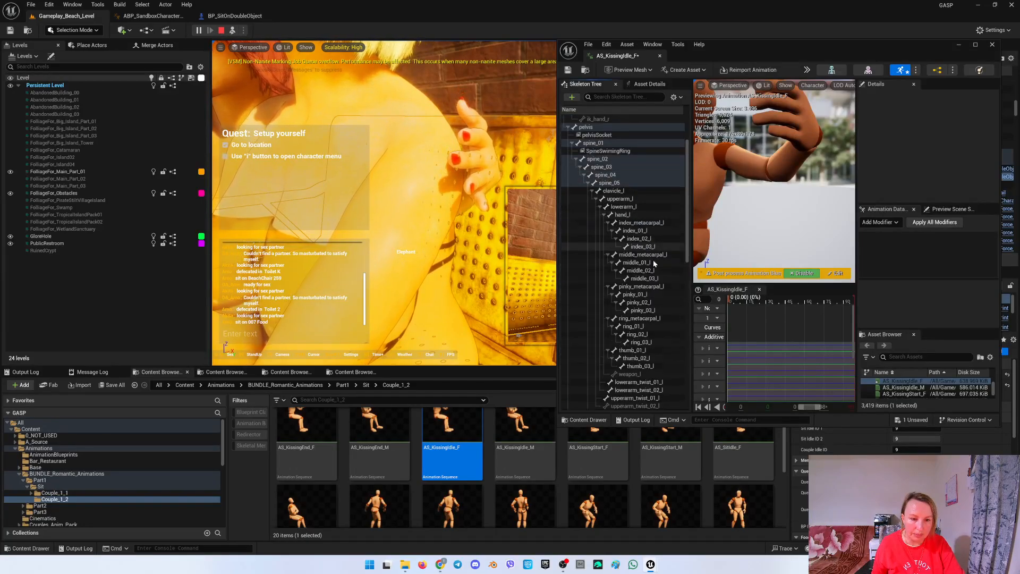
pyautogui.click(636, 214)
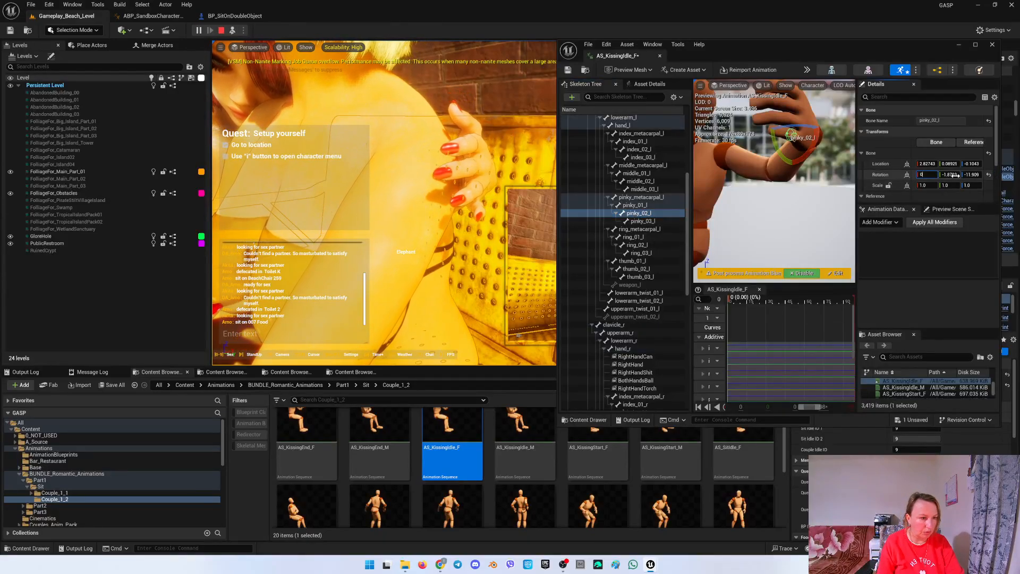
# Set the rotation of the left pinky's tip bone pinky_03_l to 0 on all axes.
pyautogui.click(647, 223)
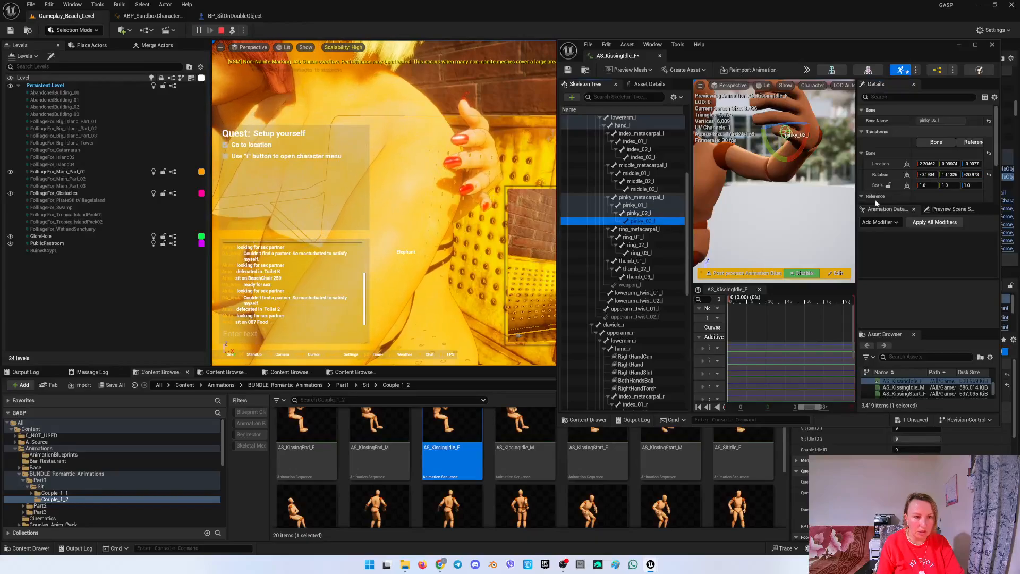
pyautogui.click(927, 175)
pyautogui.write('0')
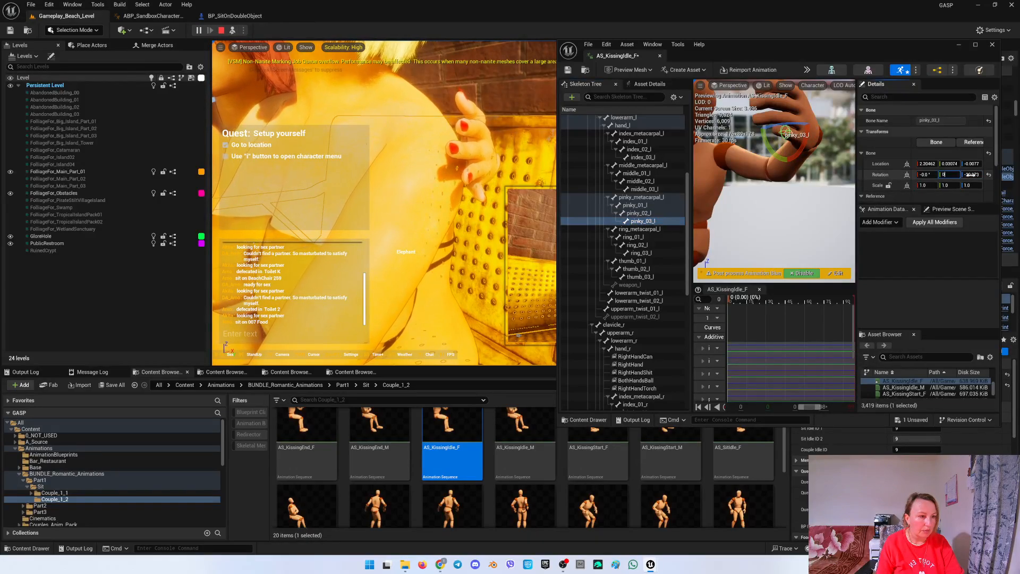
pyautogui.click(971, 175)
pyautogui.write('0')
pyautogui.press('Return')
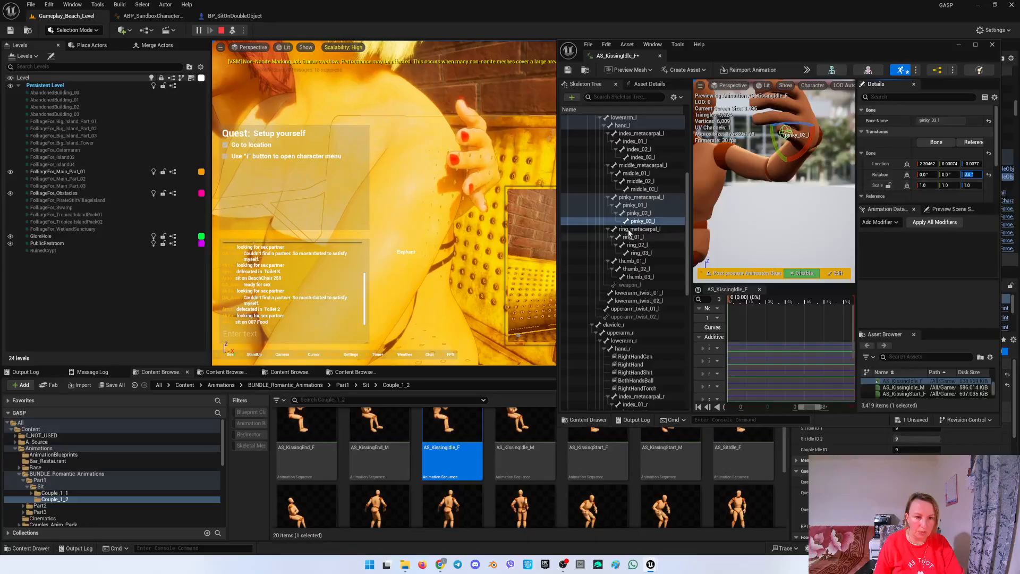
# Rotate the left pinky's base bone pinky_01_l slightly and save the AS_KissingIdle_F animation.
pyautogui.click(642, 205)
pyautogui.moveTo(816, 137)
pyautogui.mouseDown()
pyautogui.moveTo(803, 145)
pyautogui.moveTo(809, 131)
pyautogui.mouseUp()
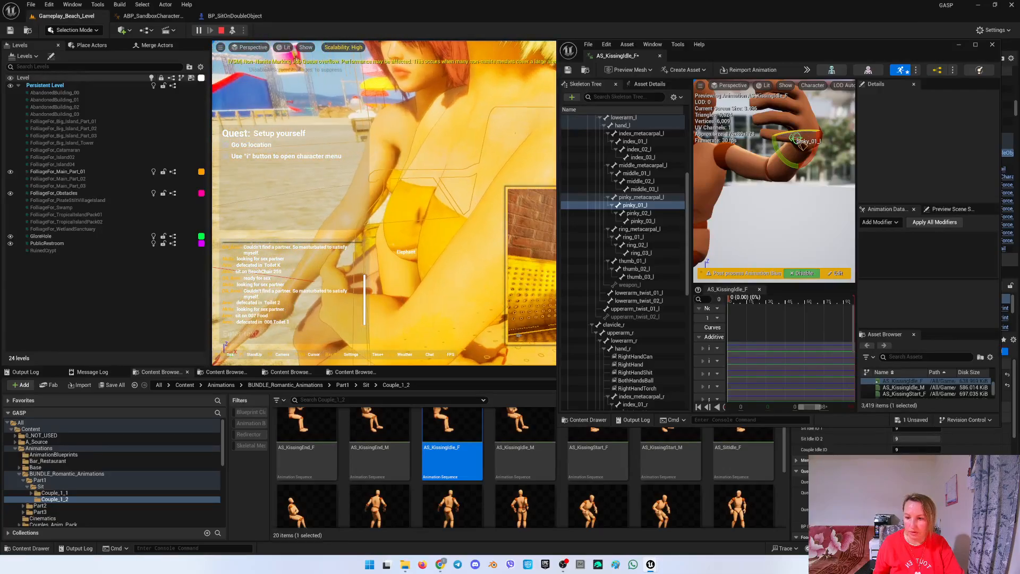
pyautogui.click(568, 70)
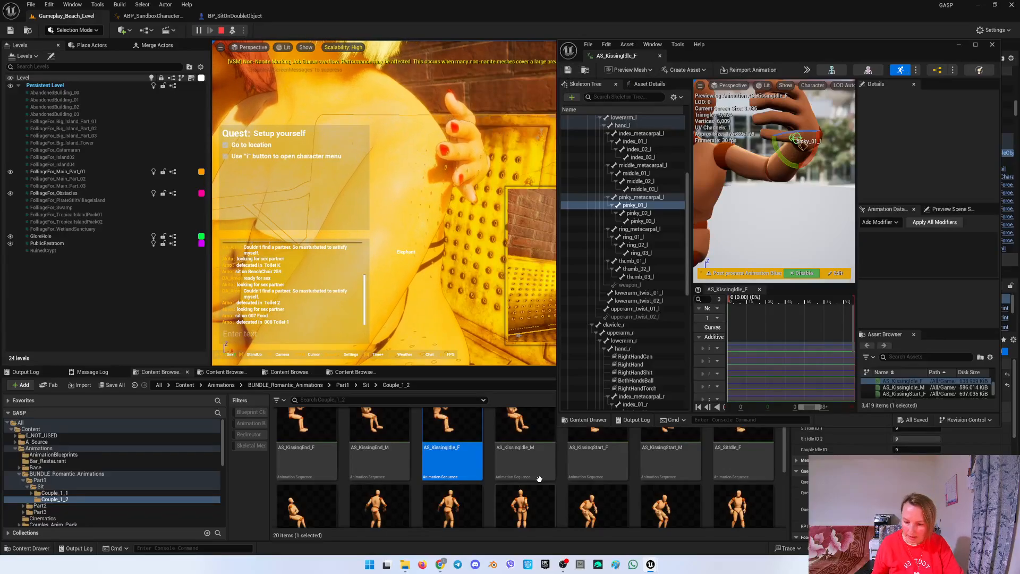
# Open the AS_SitIdle_F animation and key its left pinky base bone pinky_01_l rotated to about -48° in Z.
pyautogui.scroll(-1, 584, 481)
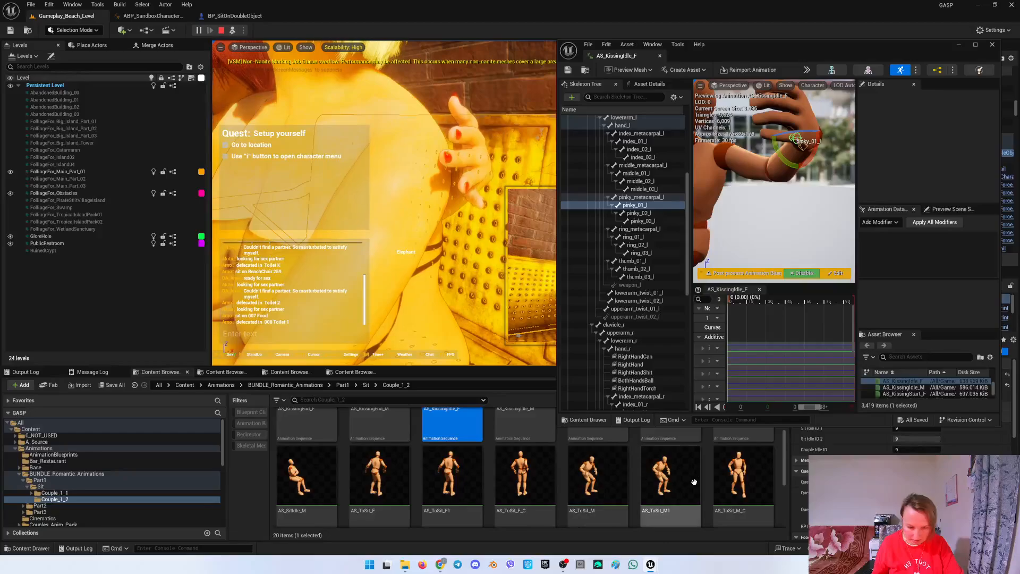
pyautogui.click(744, 428)
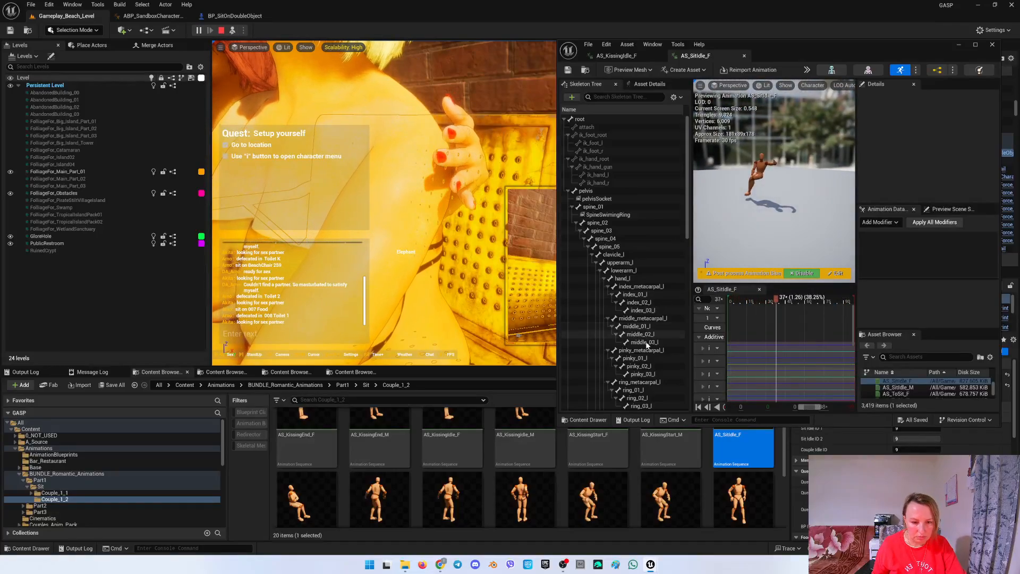
pyautogui.scroll(-3, 621, 308)
pyautogui.click(638, 320)
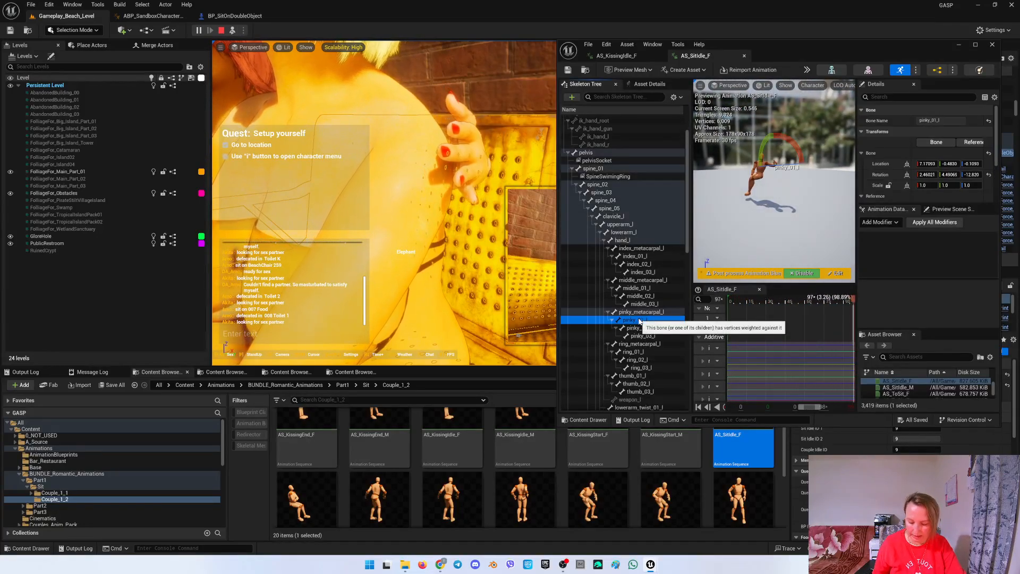
pyautogui.press('f')
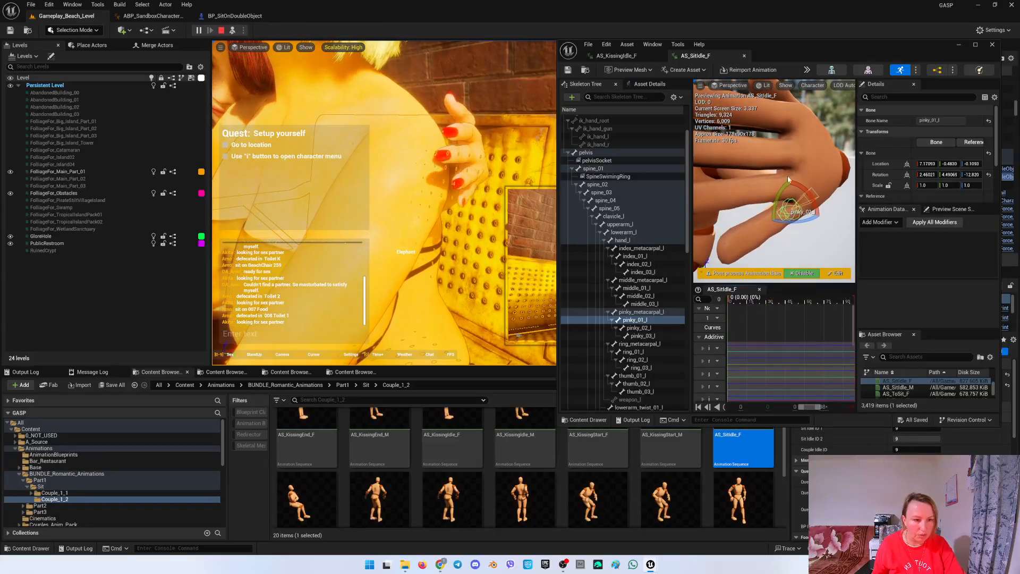
pyautogui.moveTo(799, 224); pyautogui.dragTo(770, 218)
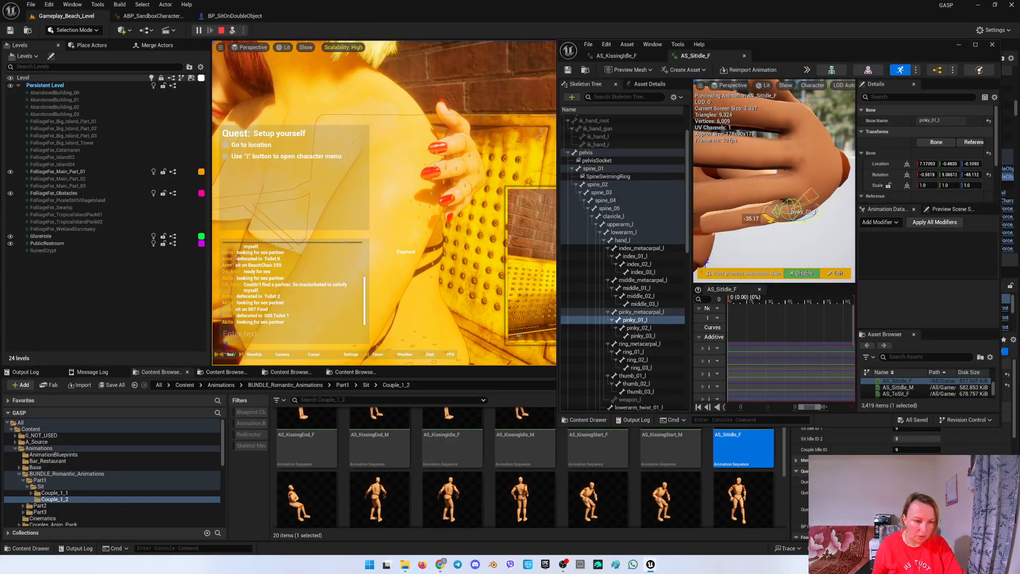
pyautogui.press('s')
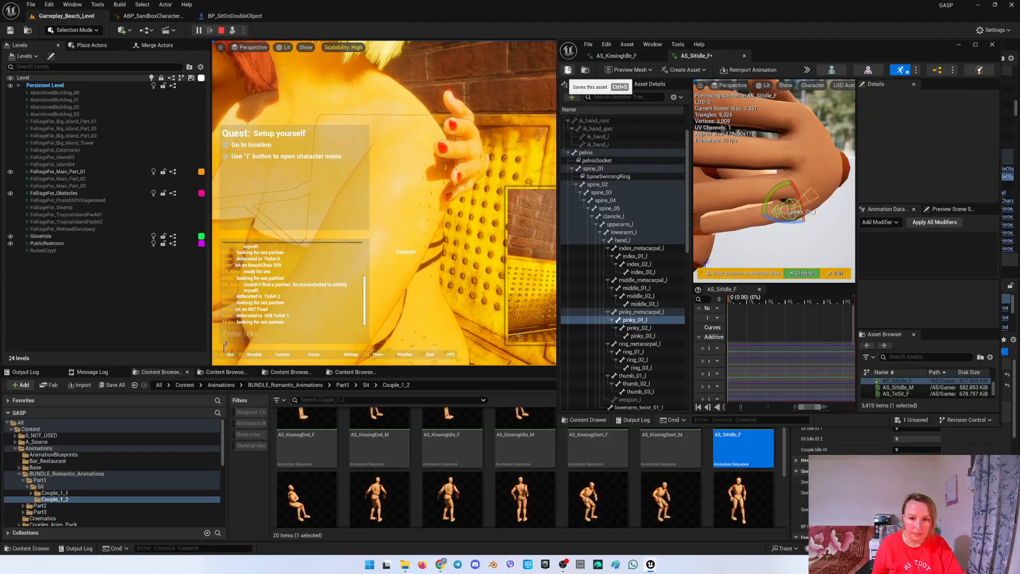
# Rotate the left middle finger's base bone middle_01_l to about -38° in Z and rotate the left ring base bone ring_01_l.
pyautogui.click(635, 288)
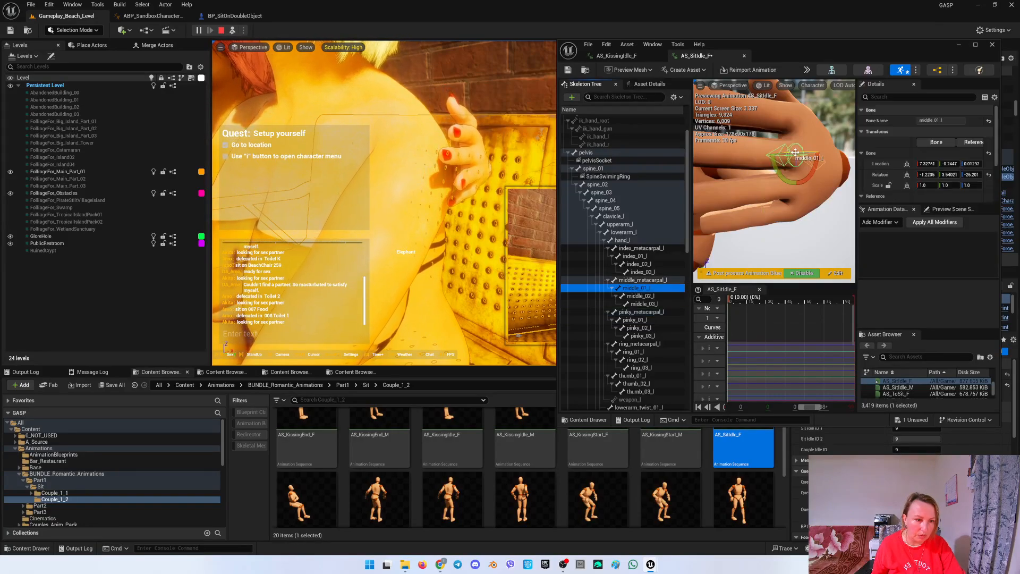
pyautogui.moveTo(795, 153); pyautogui.dragTo(757, 157)
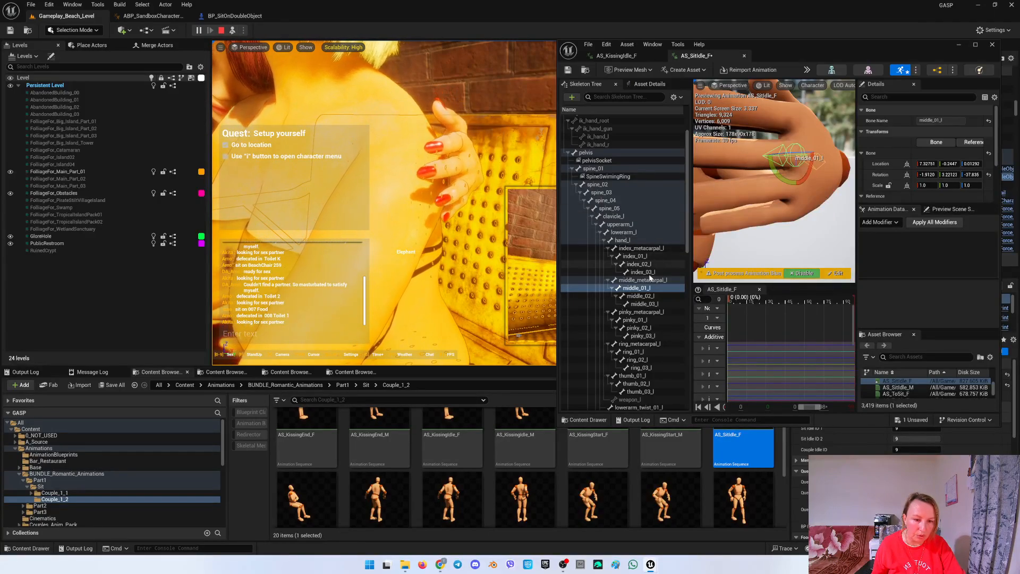
pyautogui.click(639, 352)
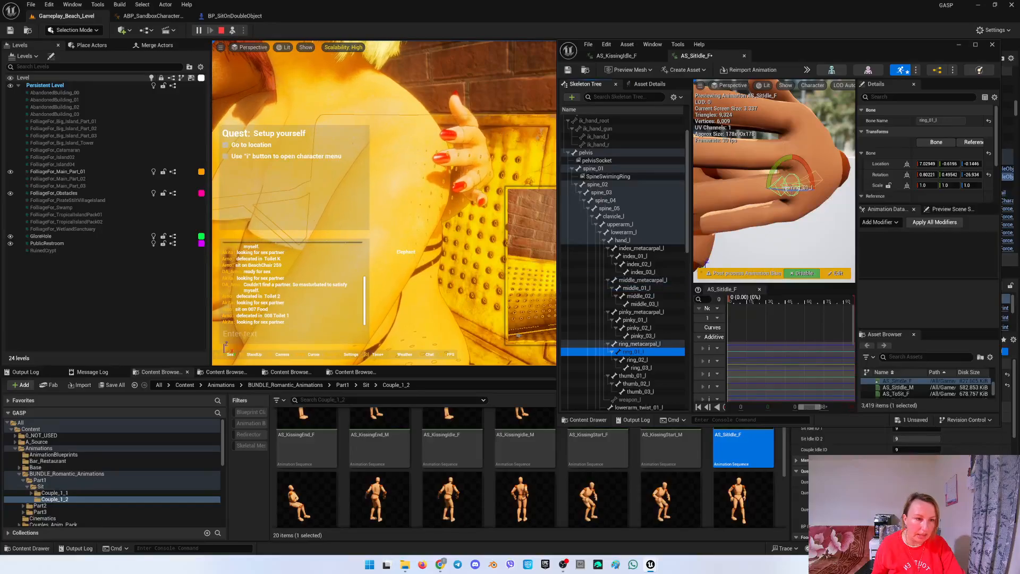
pyautogui.moveTo(787, 189); pyautogui.dragTo(756, 190)
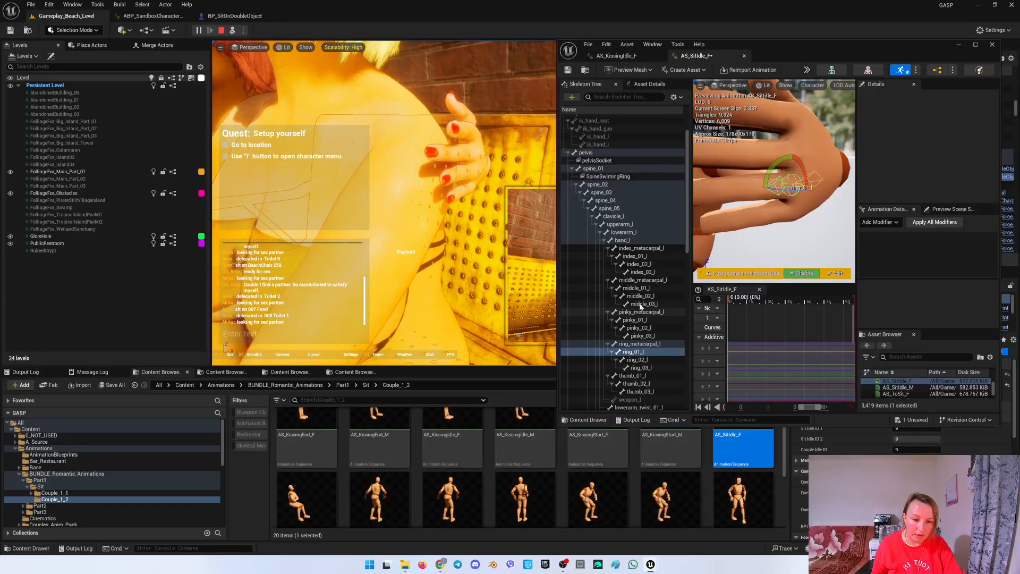
# Rotate the left index finger's base bone index_01_l slightly and save the AS_SitIdle_F animation.
pyautogui.click(636, 256)
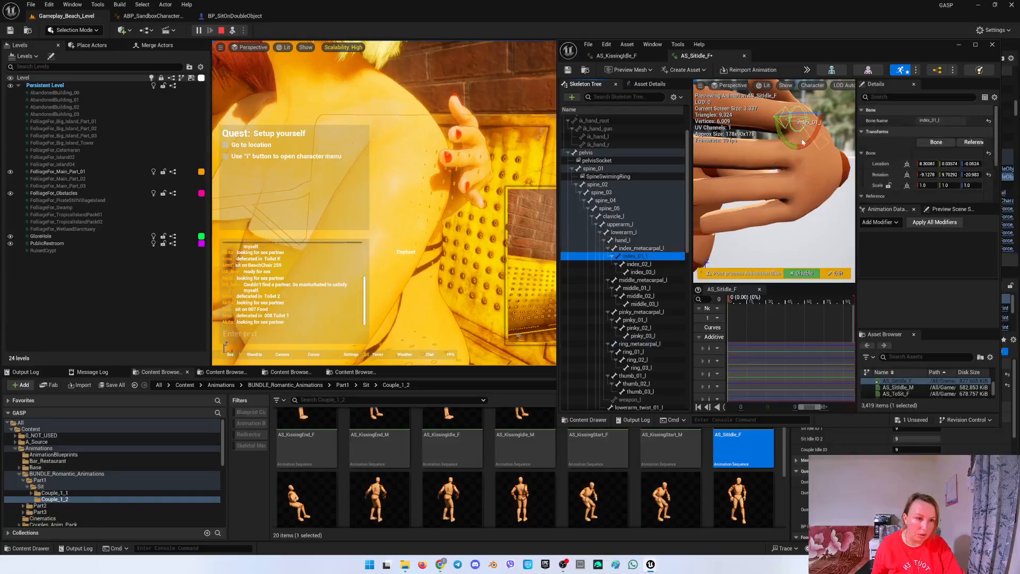
pyautogui.moveTo(799, 114); pyautogui.dragTo(799, 113)
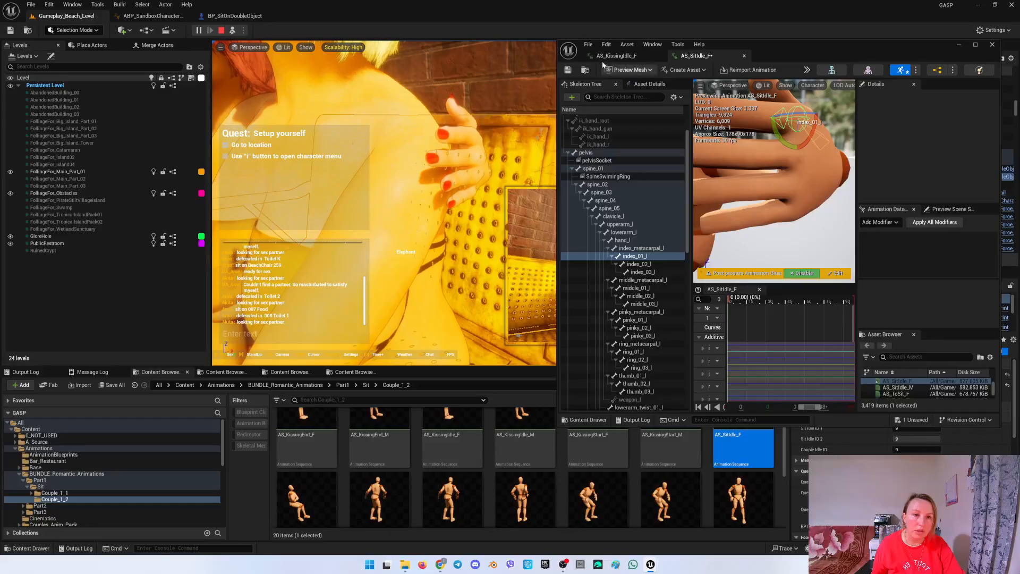
pyautogui.click(568, 70)
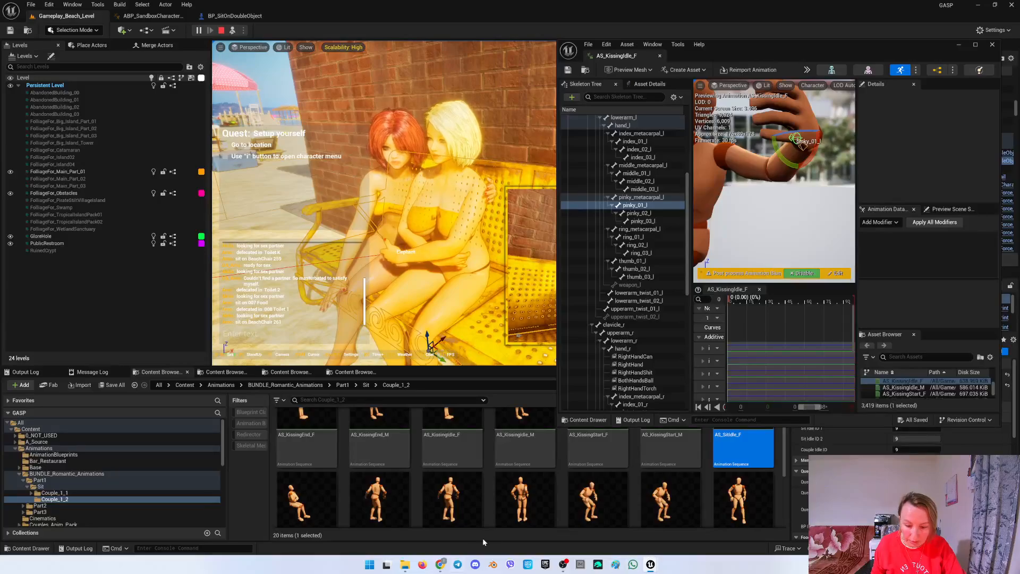
# Reopen the female sitting idle animation AS_SitIdle_F from the Couple_1_2 folder.
pyautogui.scroll(-1, 375, 502)
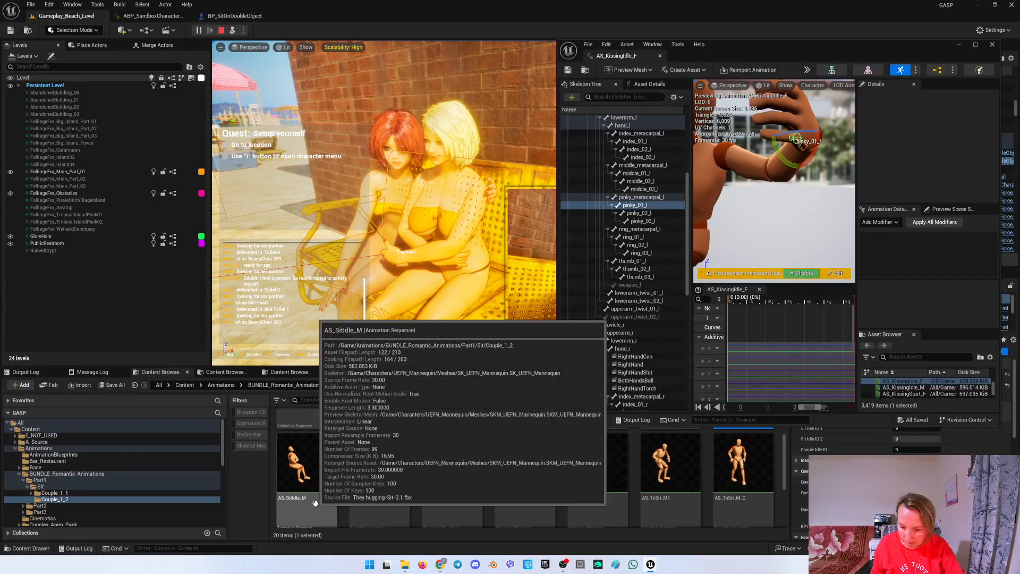
pyautogui.scroll(1, 331, 507)
pyautogui.click(734, 480)
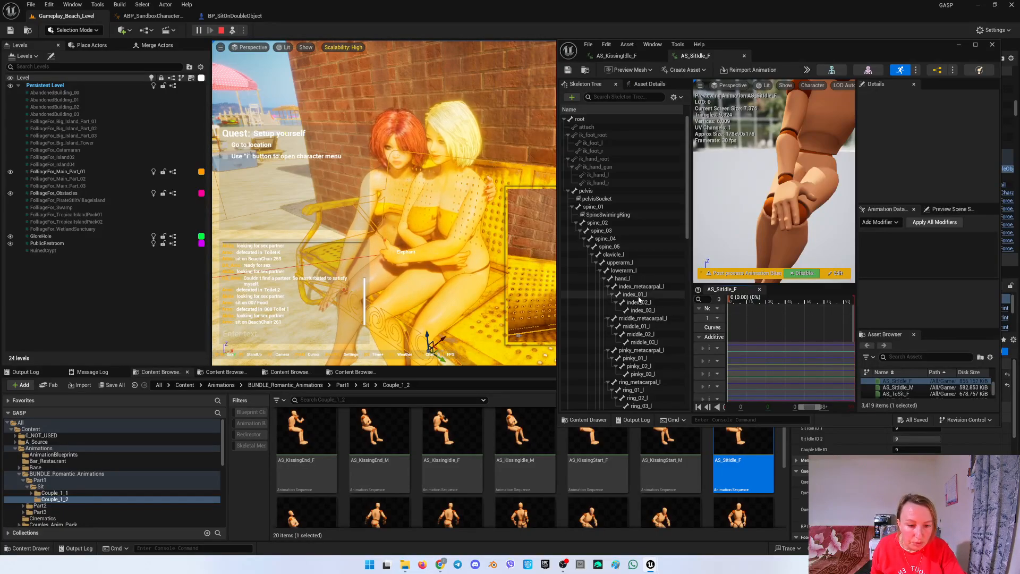
# Try rotating the right index finger's base bone index_01_r to about -13.5° in Z and undo the rotation.
pyautogui.click(604, 280)
pyautogui.scroll(-5, 646, 317)
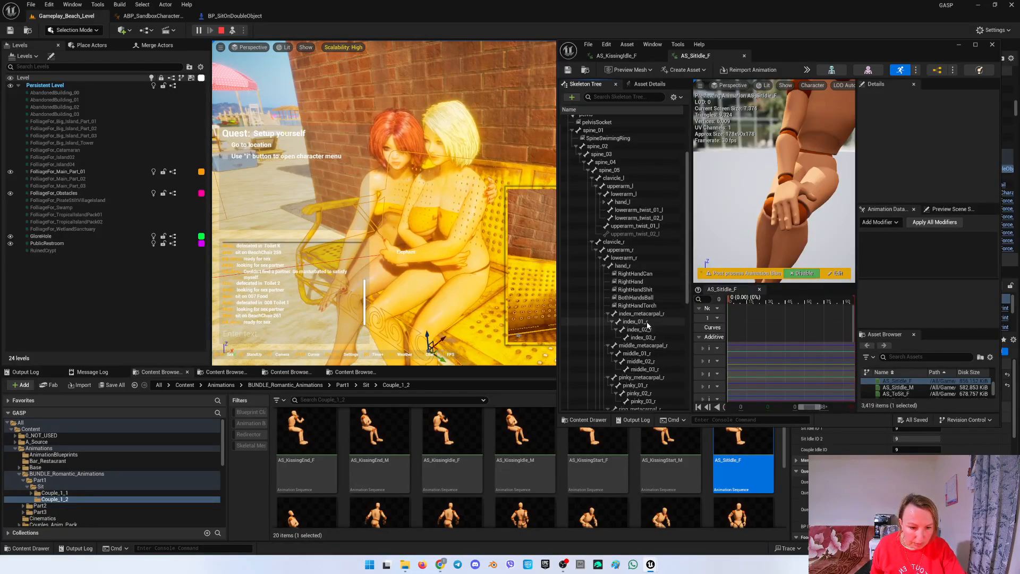
pyautogui.click(635, 322)
pyautogui.scroll(-2, 783, 206)
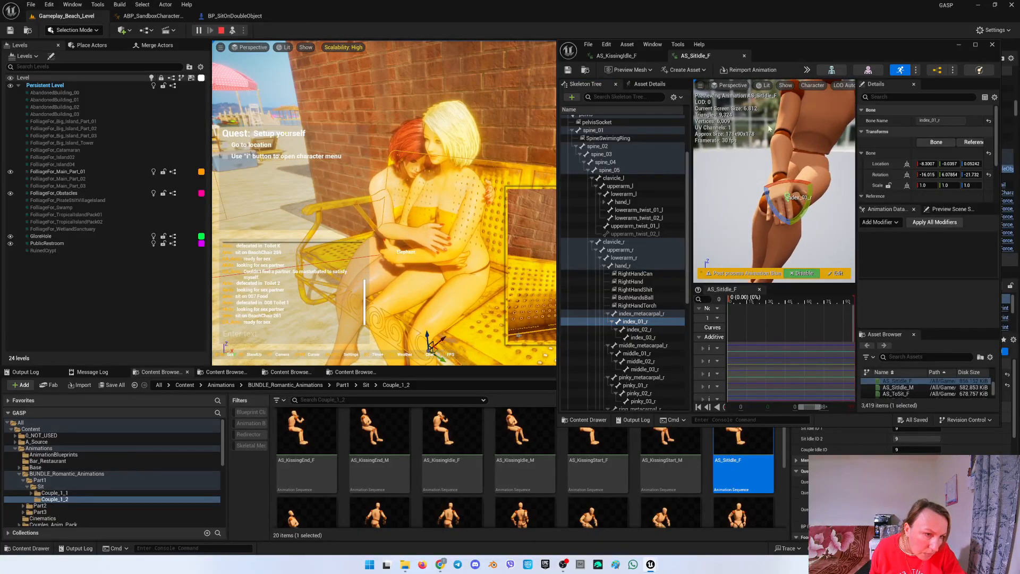
pyautogui.moveTo(771, 208); pyautogui.dragTo(785, 171)
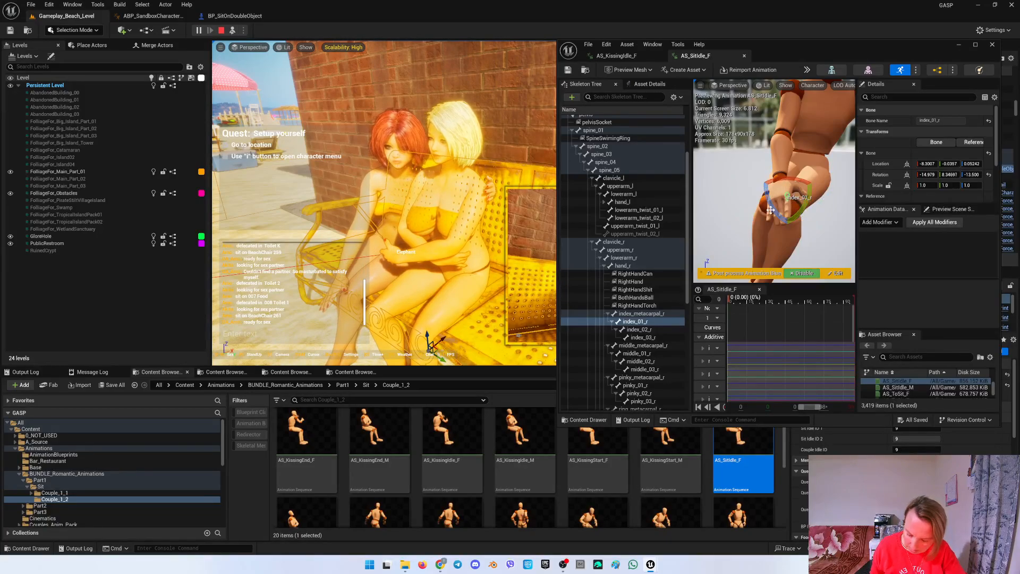
pyautogui.hotkey('ctrl', 'z')
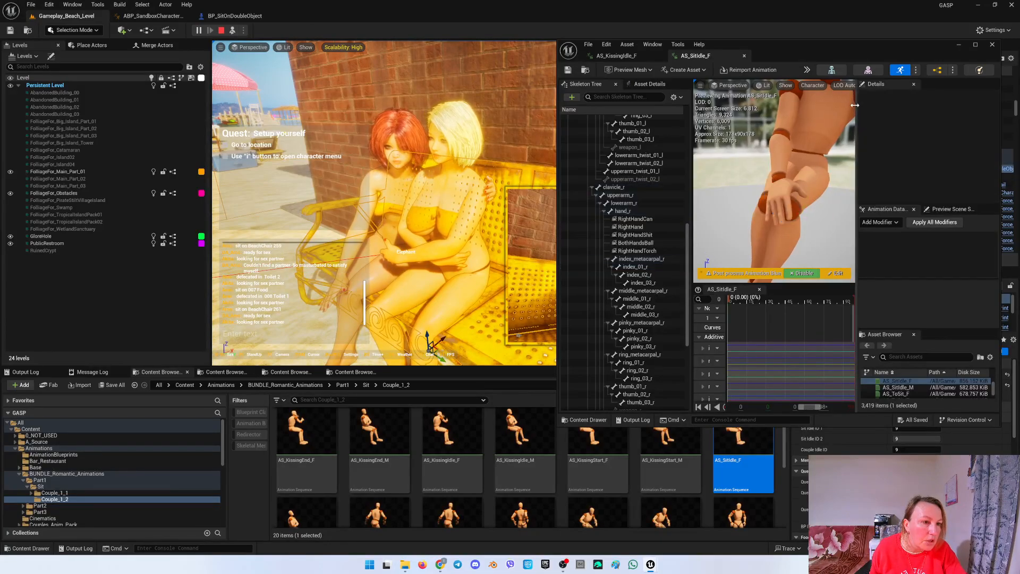
# Switch the transform gizmo to local space and rotate the right index finger's base bone index_01_r.
pyautogui.moveTo(855, 105); pyautogui.dragTo(921, 106)
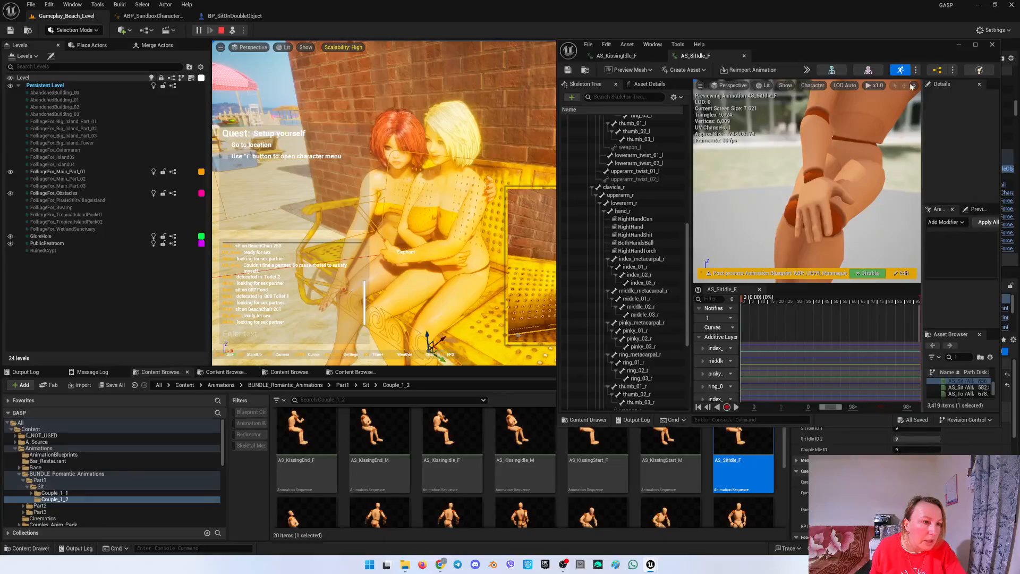
pyautogui.click(911, 87)
pyautogui.click(937, 133)
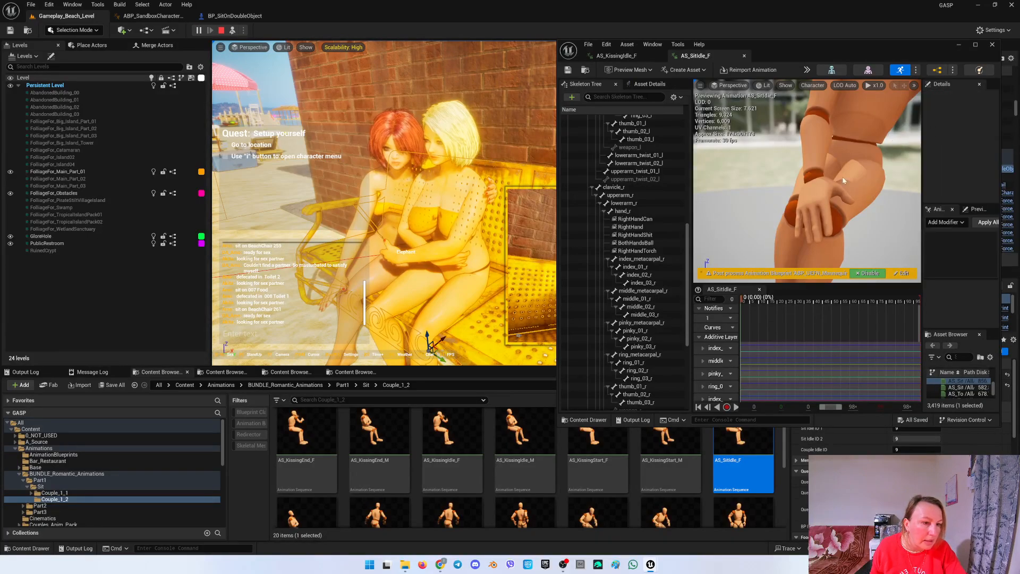
pyautogui.click(632, 267)
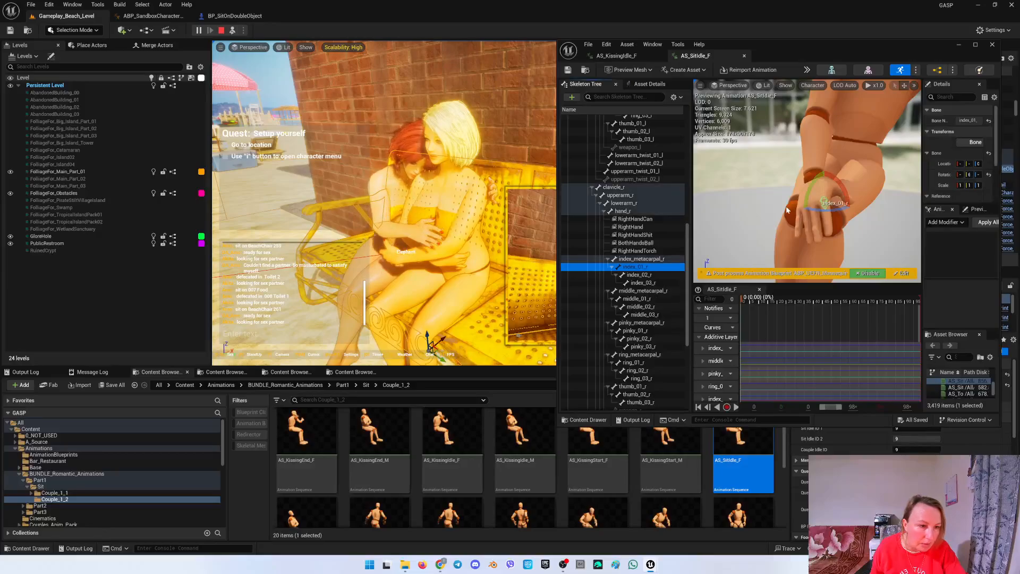
pyautogui.moveTo(803, 206); pyautogui.dragTo(824, 170)
pyautogui.moveTo(824, 171); pyautogui.dragTo(781, 174, button='right')
pyautogui.press('f')
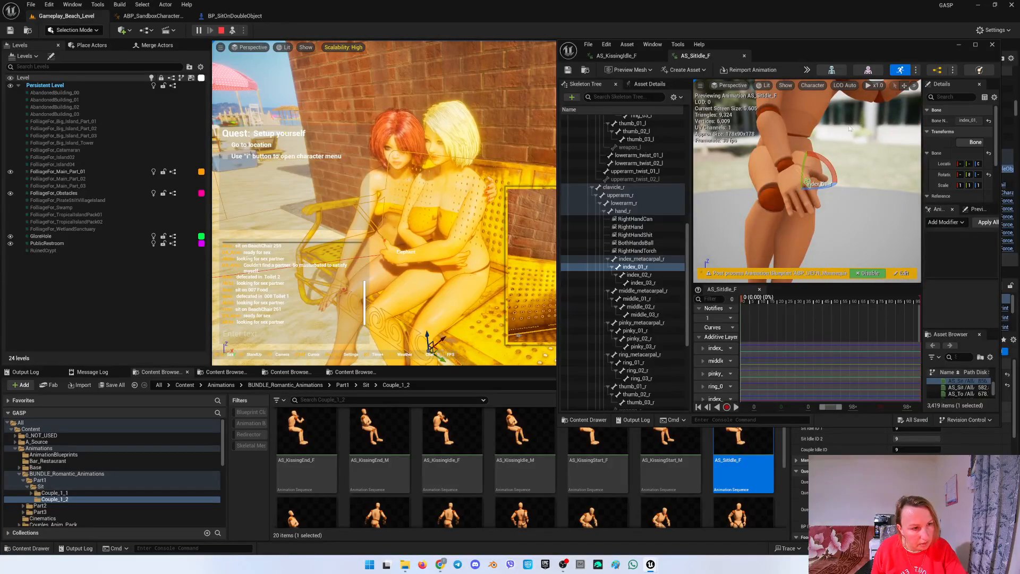
pyautogui.click(914, 85)
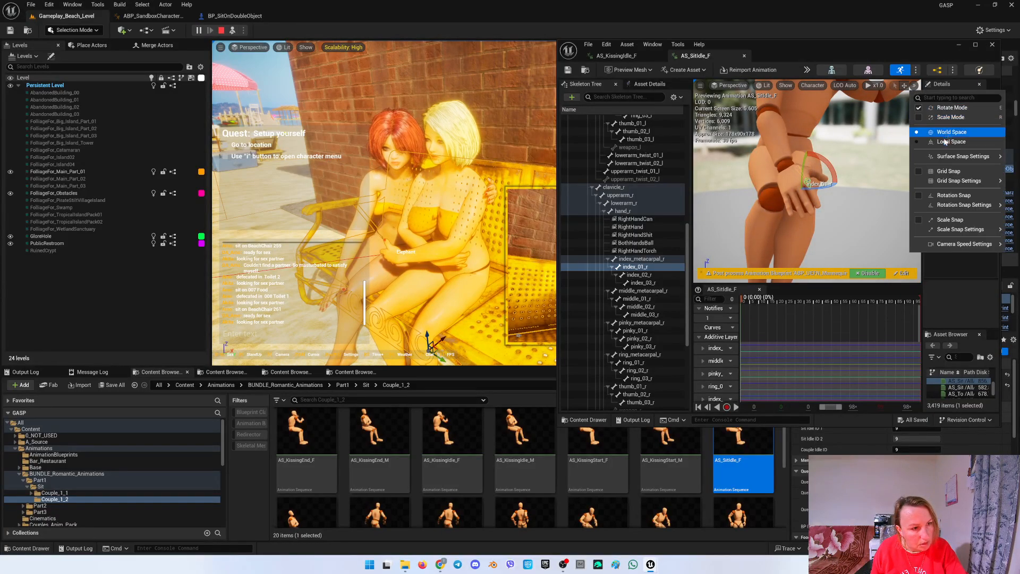
pyautogui.click(942, 139)
pyautogui.moveTo(805, 192); pyautogui.dragTo(806, 194)
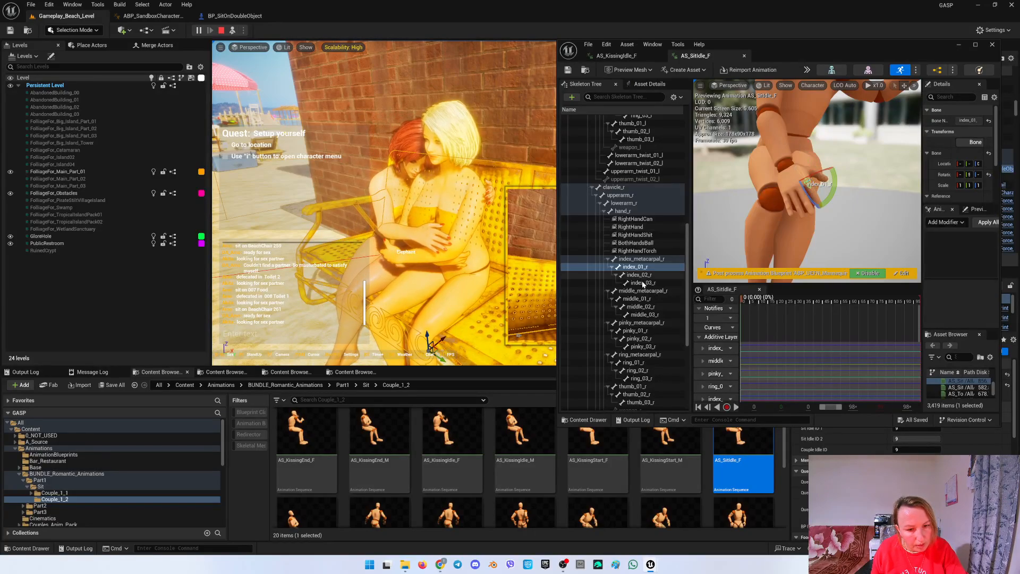
# Rotate the right hand's base bones middle_01_r, pinky_01_r by about -14°, and ring_01_r, and key the pose.
pyautogui.click(811, 194)
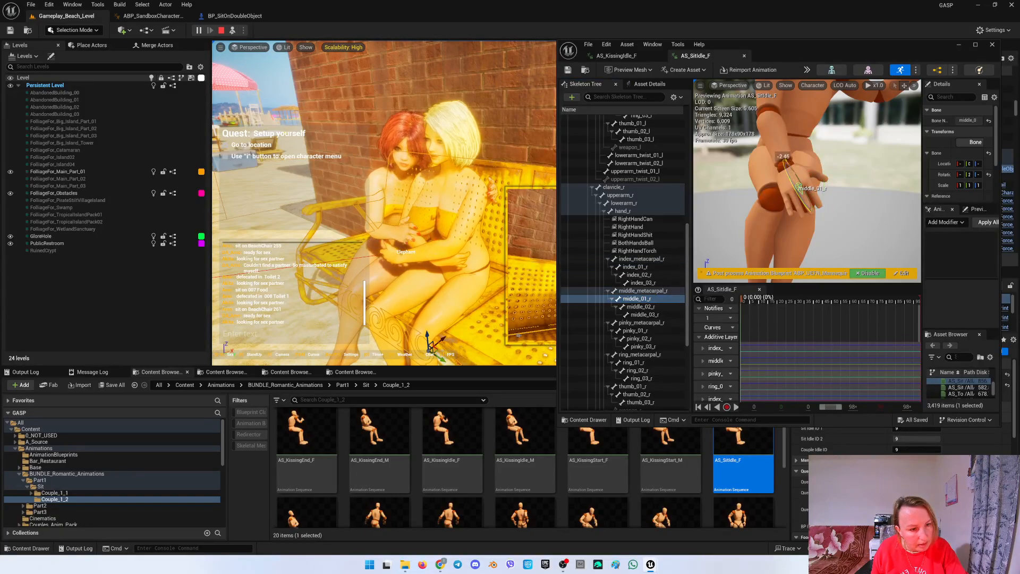
pyautogui.click(640, 331)
pyautogui.moveTo(780, 192); pyautogui.dragTo(784, 194)
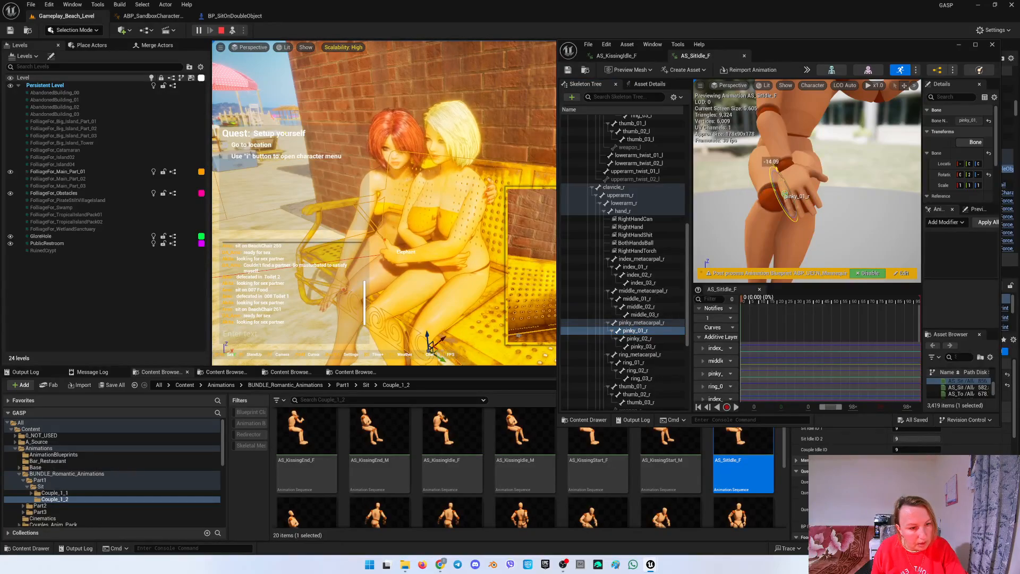
pyautogui.click(633, 362)
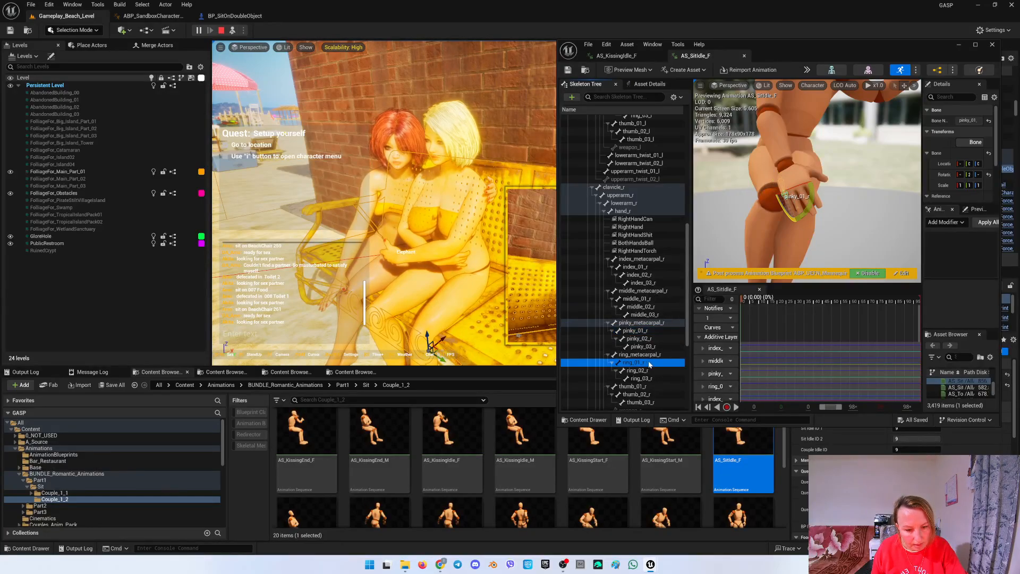
pyautogui.moveTo(789, 198); pyautogui.dragTo(790, 205)
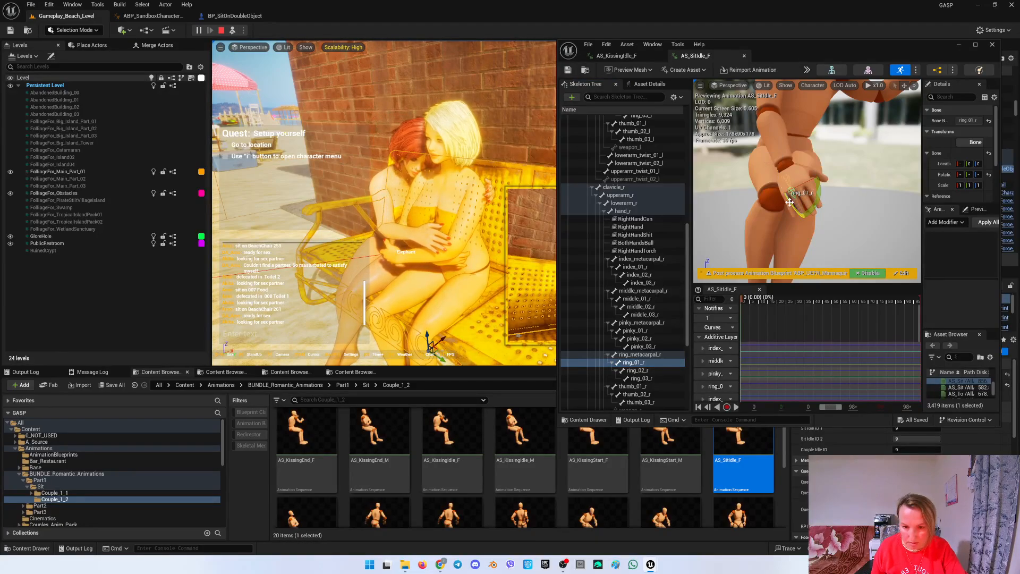
pyautogui.press('s')
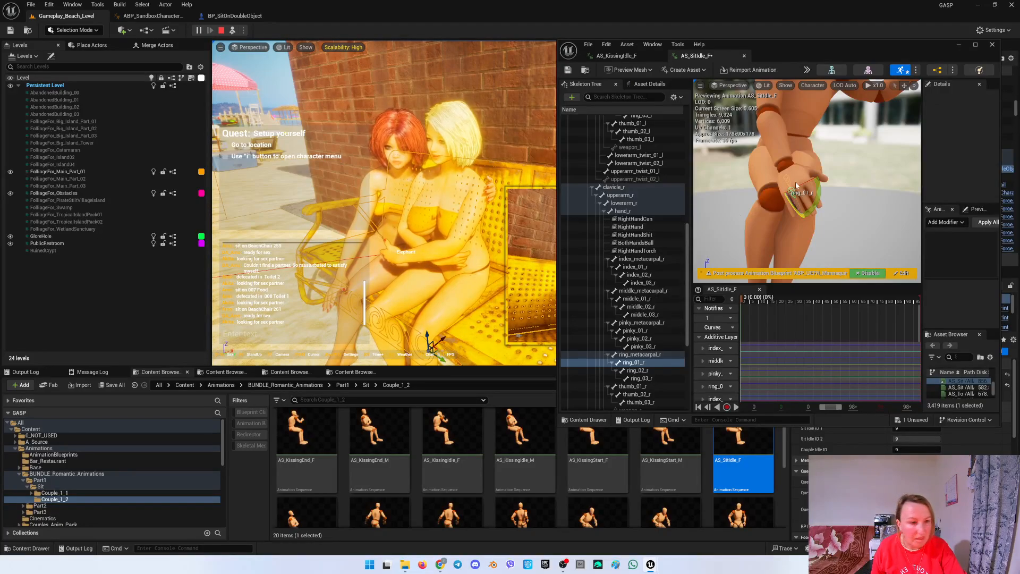
# Readjust the rotations of the right hand's ring_01_r, pinky_01_r and middle_01_r base bones.
pyautogui.moveTo(790, 201); pyautogui.dragTo(791, 190)
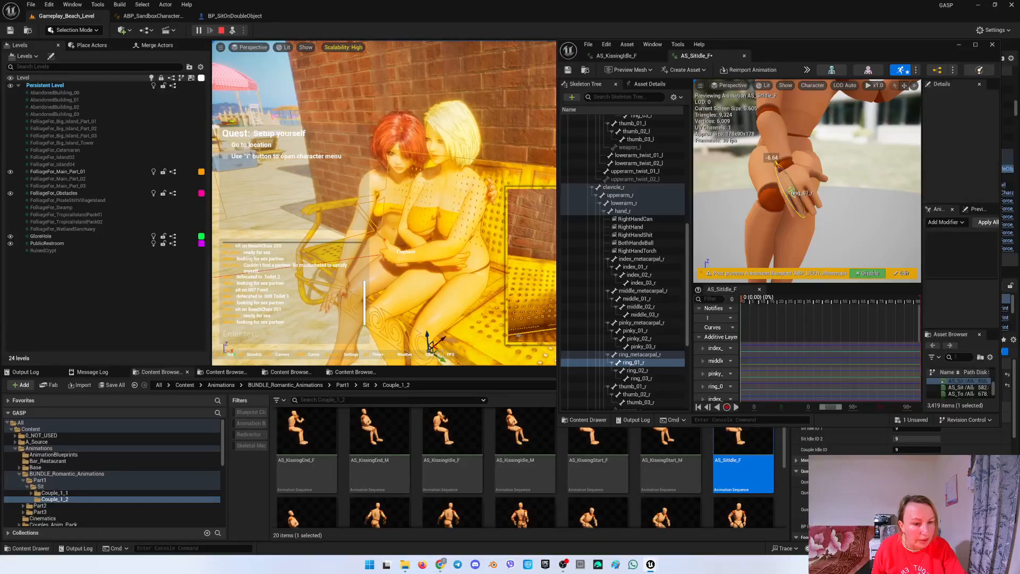
pyautogui.click(646, 332)
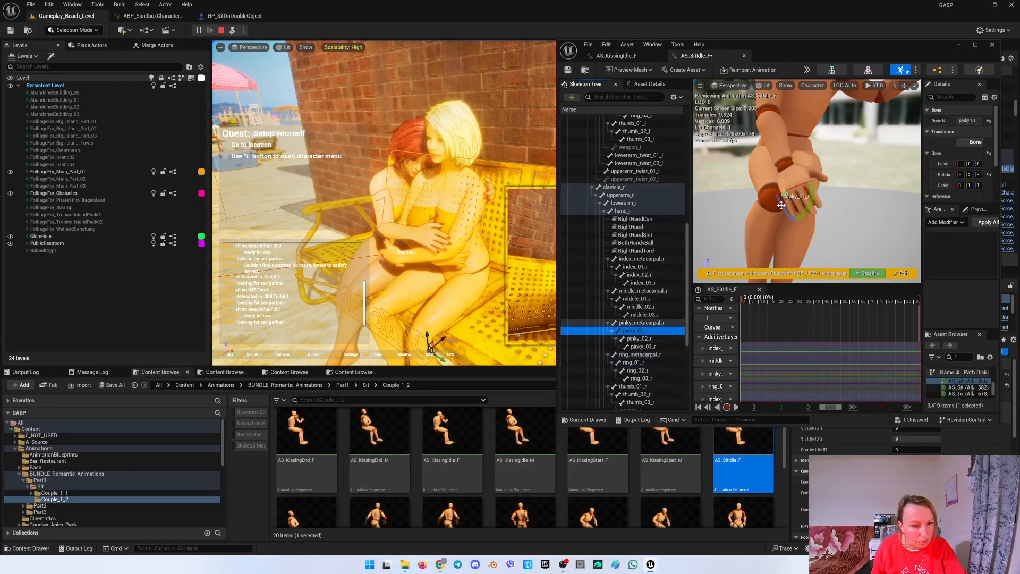
pyautogui.moveTo(780, 205); pyautogui.dragTo(774, 169)
pyautogui.click(637, 298)
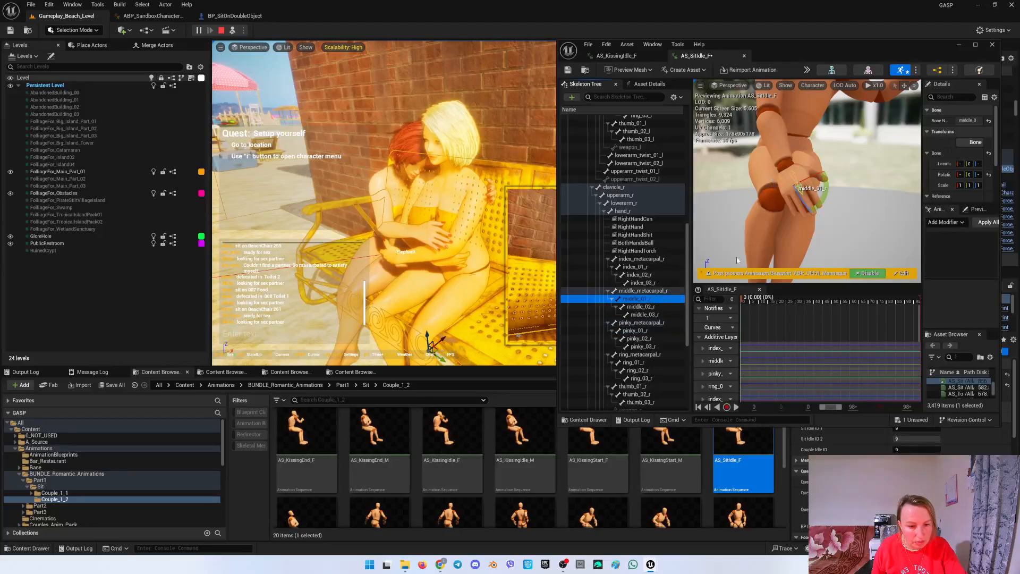
pyautogui.moveTo(802, 200); pyautogui.dragTo(788, 179)
# Fine-tune the rotations of the right middle_01_r and thumb_01_r bones and save the AS_SitIdle_F animation.
pyautogui.click(642, 266)
pyautogui.click(635, 298)
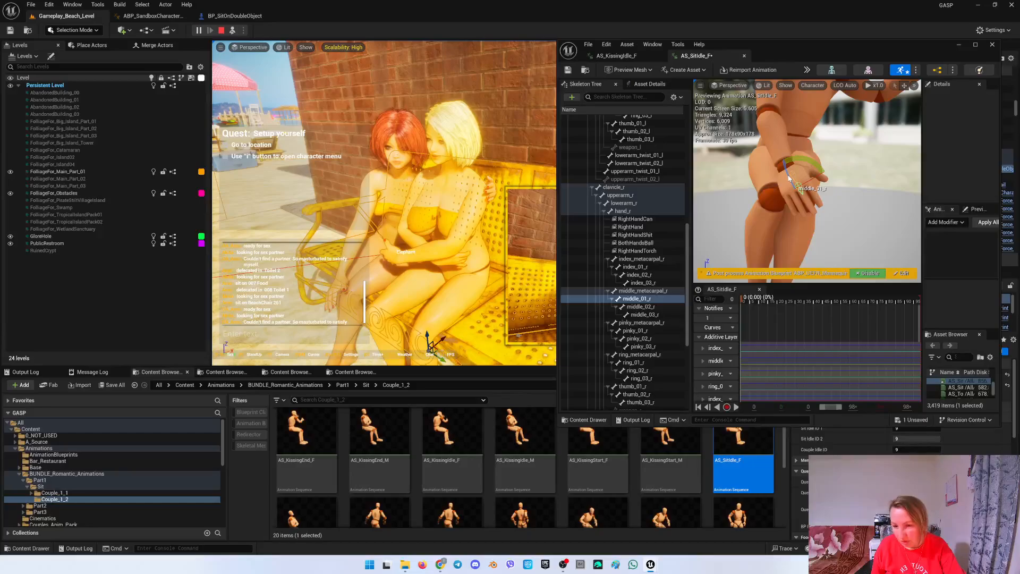
pyautogui.click(789, 183)
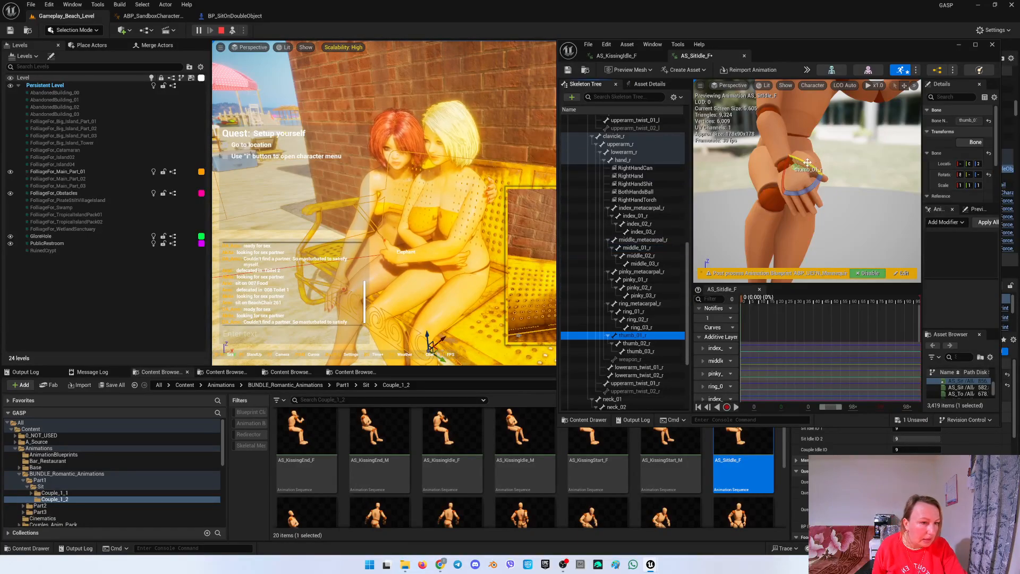
pyautogui.moveTo(789, 184); pyautogui.dragTo(811, 167)
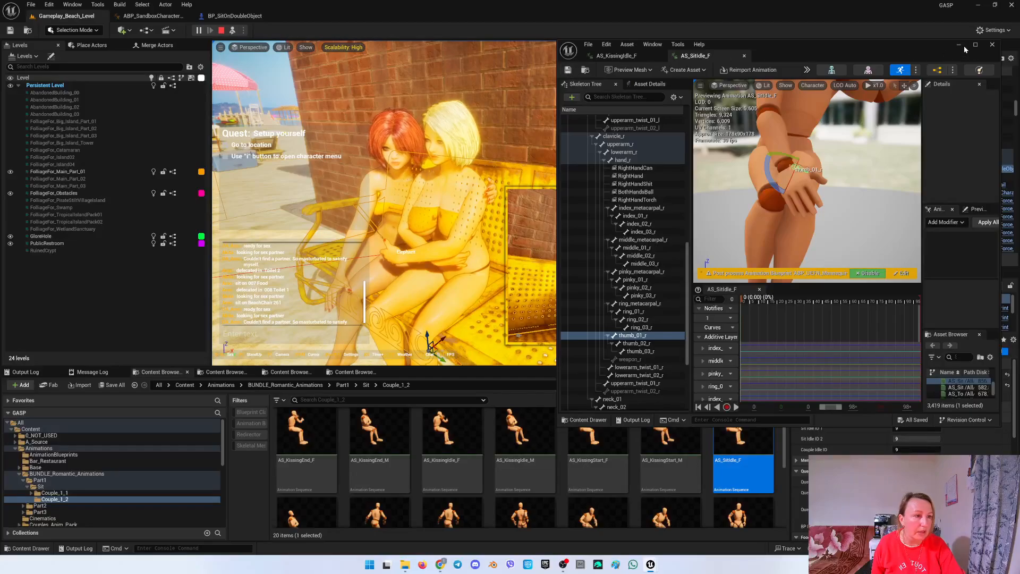
# Close the animation editor and open the female kissing end animation AS_KissingEnd_F at its first frame.
pyautogui.click(992, 45)
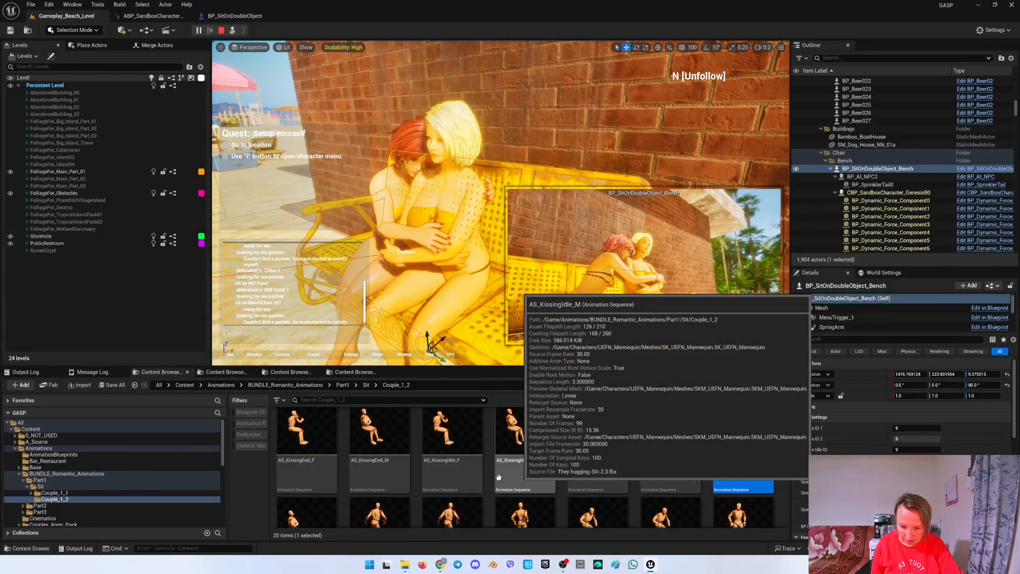
pyautogui.click(307, 475)
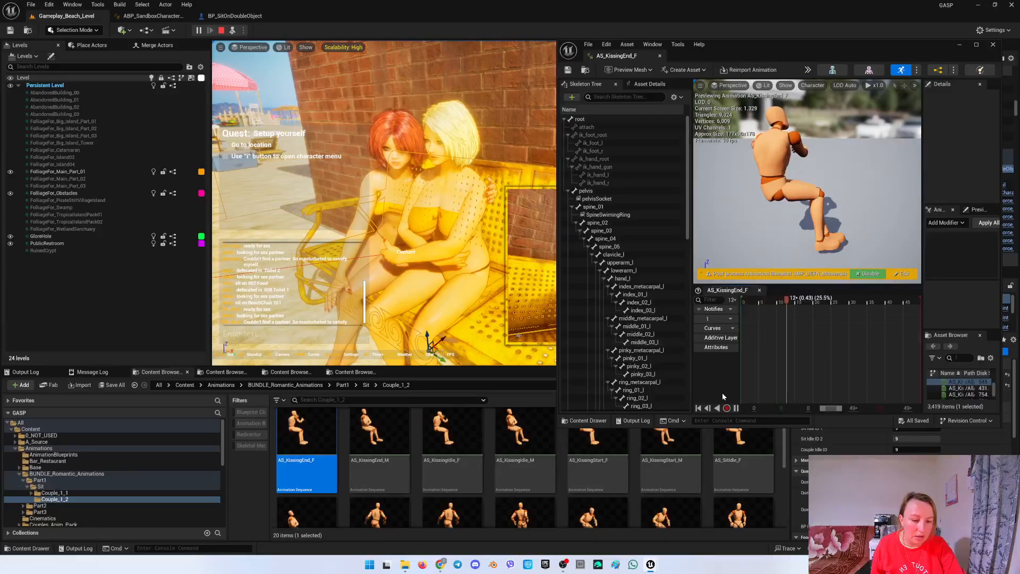
pyautogui.click(698, 408)
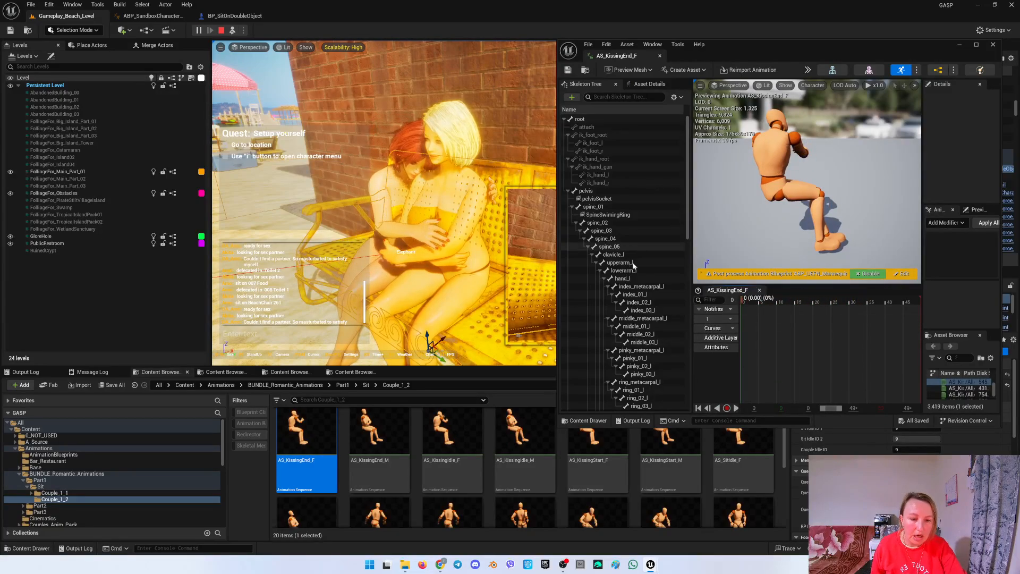
# Straighten the left index finger by setting the rotation of index_02_l and index_03_l to 0 on all axes.
pyautogui.scroll(-2, 655, 255)
pyautogui.click(655, 251)
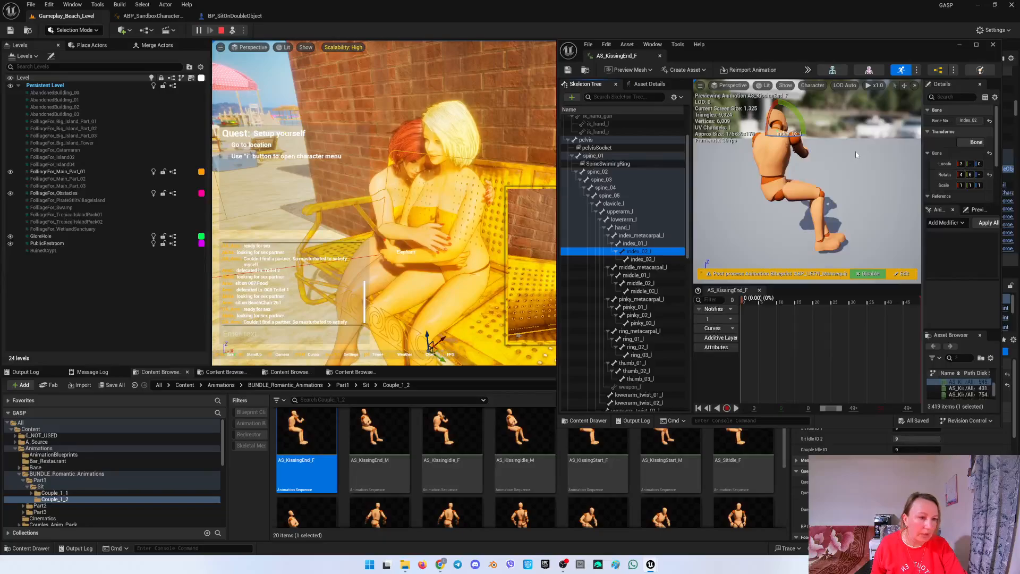
pyautogui.moveTo(923, 133); pyautogui.dragTo(862, 139)
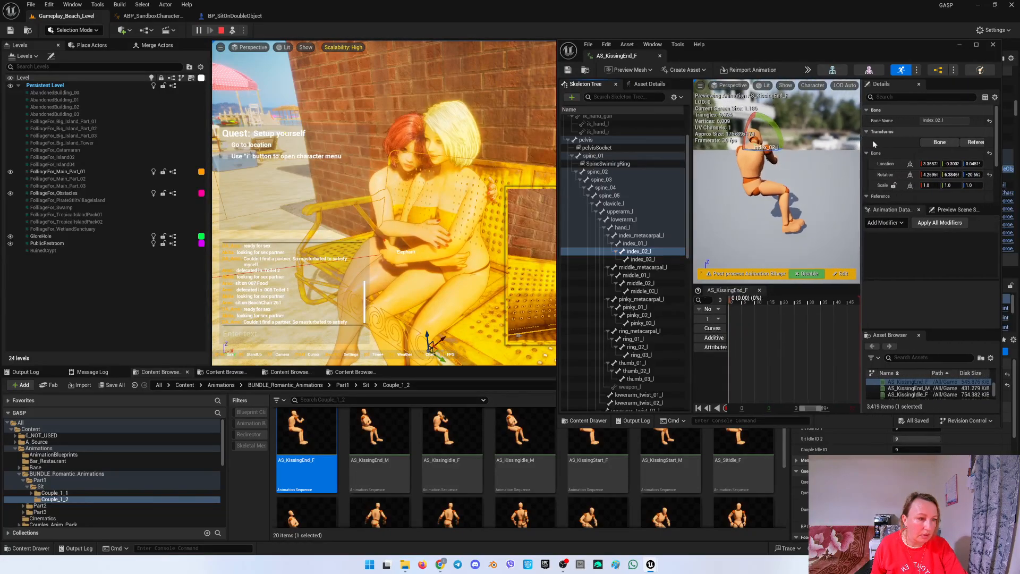
pyautogui.click(930, 175)
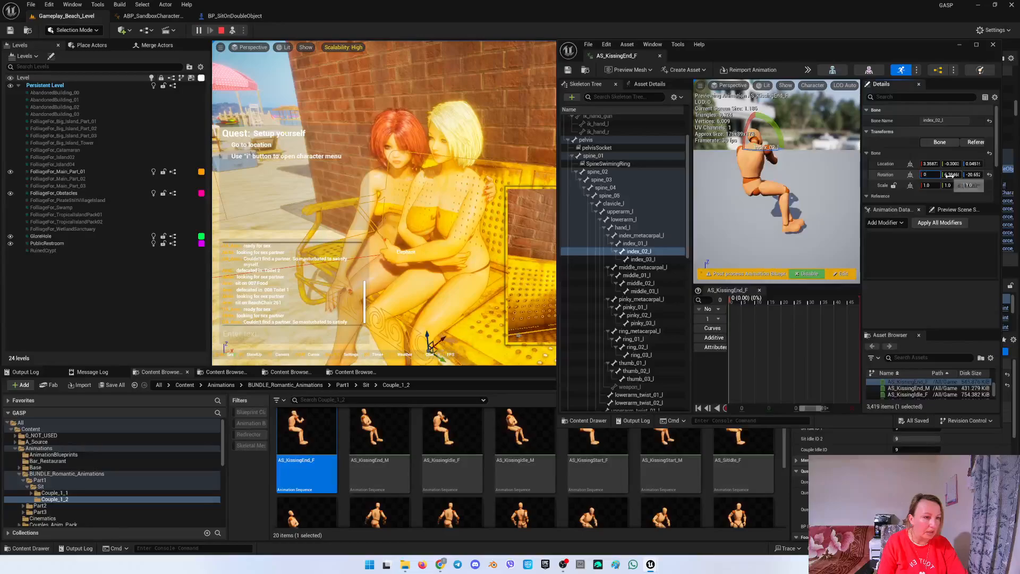
pyautogui.click(950, 175)
pyautogui.write('0')
pyautogui.click(972, 175)
pyautogui.write('0')
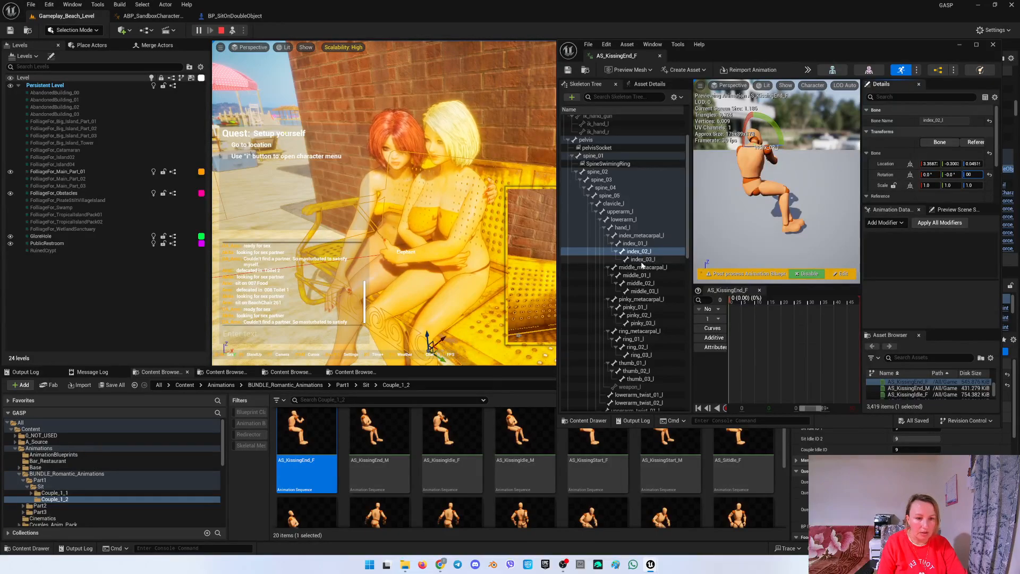
pyautogui.click(658, 260)
pyautogui.click(930, 175)
pyautogui.write('0')
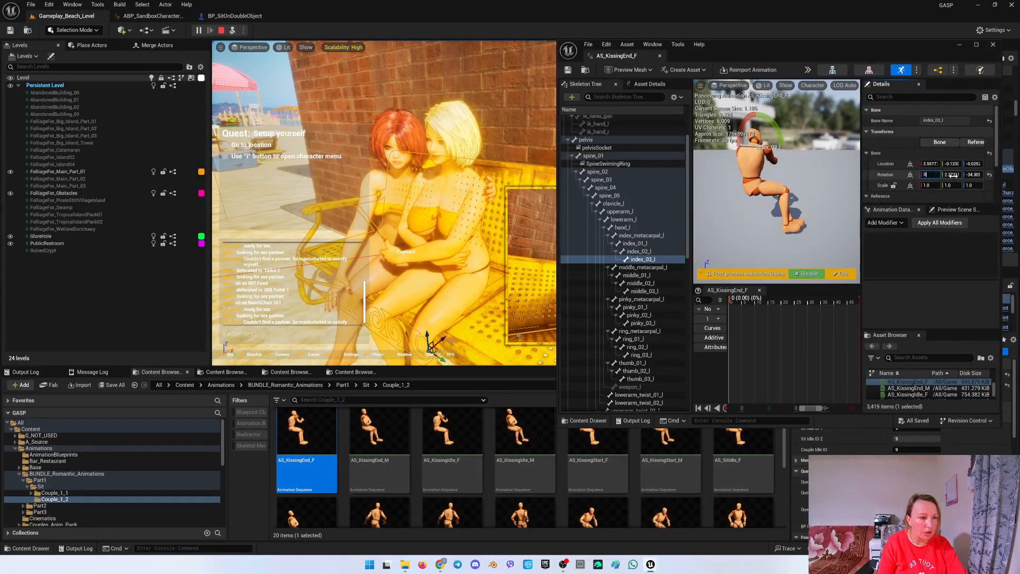
# Straighten the left middle finger by setting the rotation of middle_02_l and middle_03_l to 0 on all axes.
pyautogui.click(640, 283)
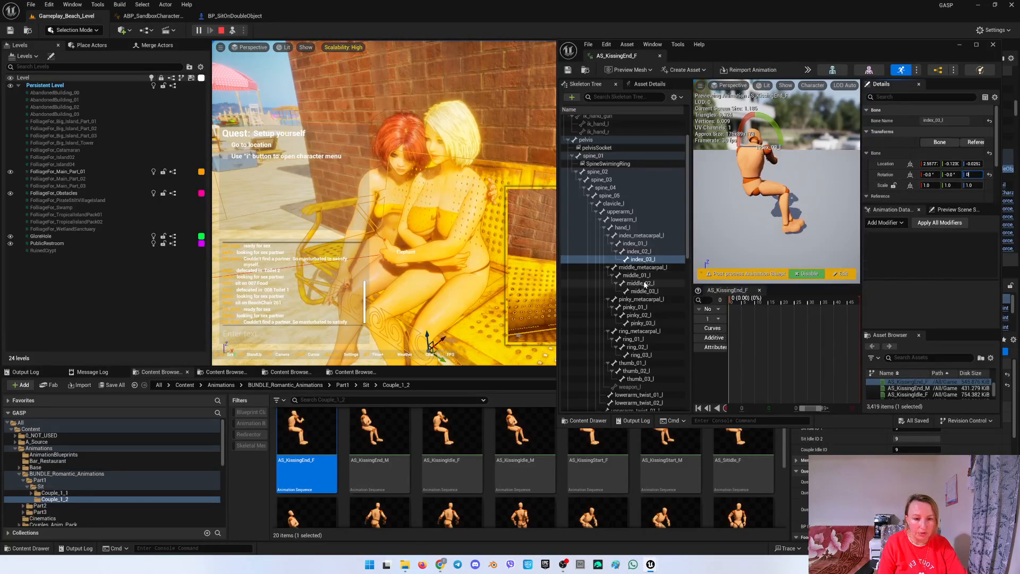
pyautogui.click(930, 175)
pyautogui.write('0')
pyautogui.click(951, 174)
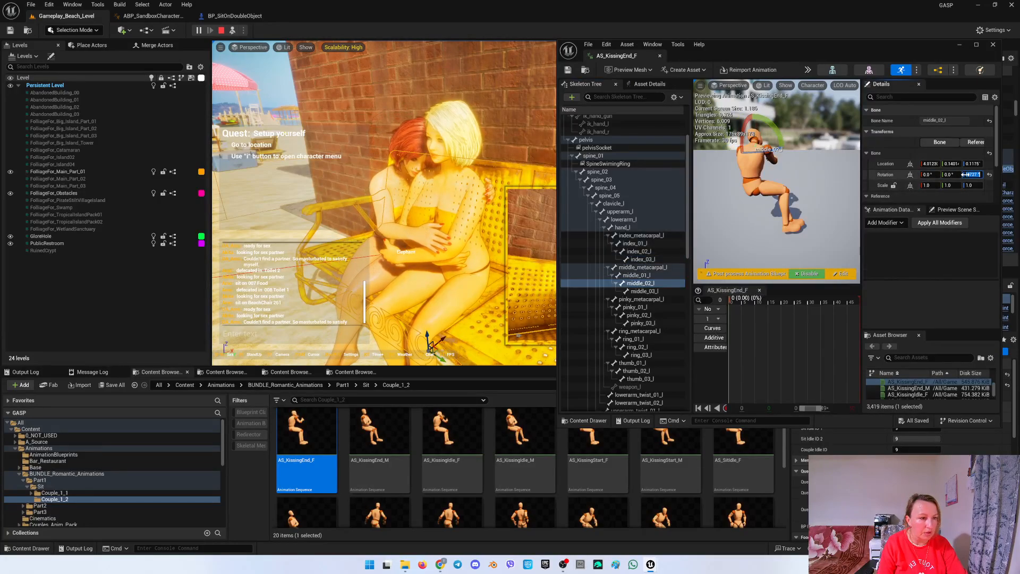
pyautogui.click(645, 291)
pyautogui.click(930, 174)
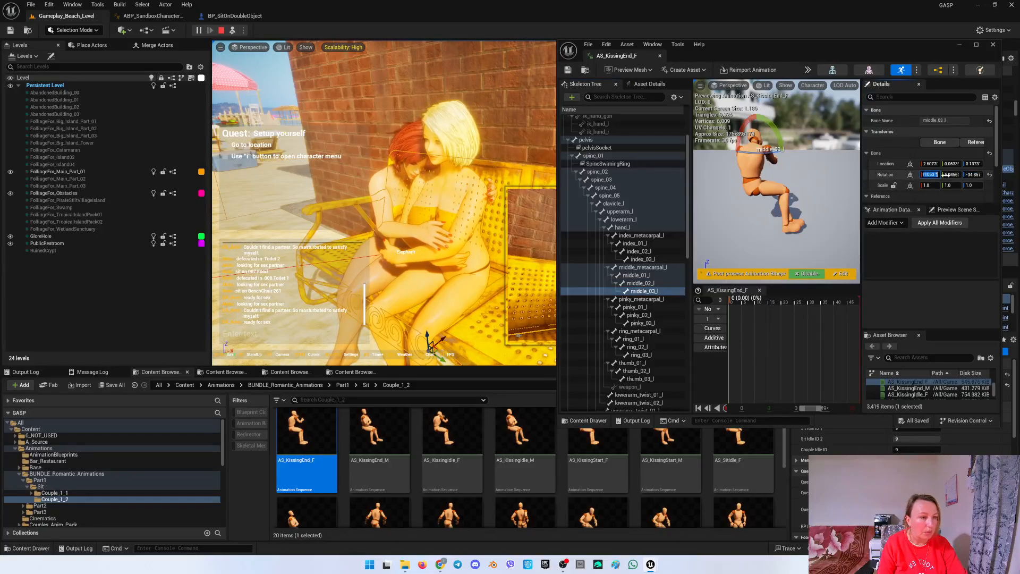
# Straighten the left little finger by setting the rotation of pinky_02_l and pinky_03_l to 0 on all axes.
pyautogui.click(638, 315)
pyautogui.click(932, 174)
pyautogui.write('0')
pyautogui.click(961, 174)
pyautogui.write('0')
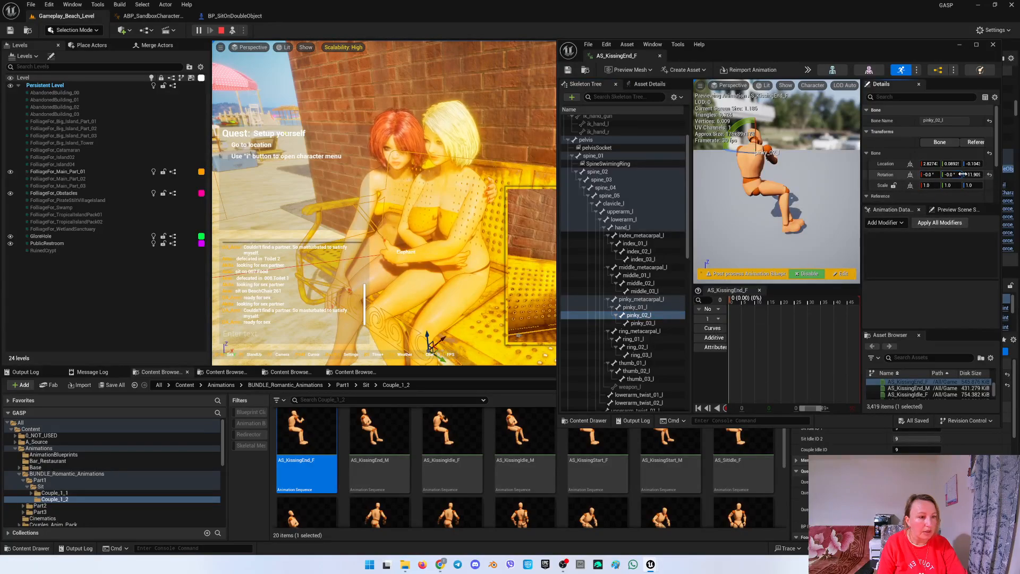
pyautogui.click(654, 323)
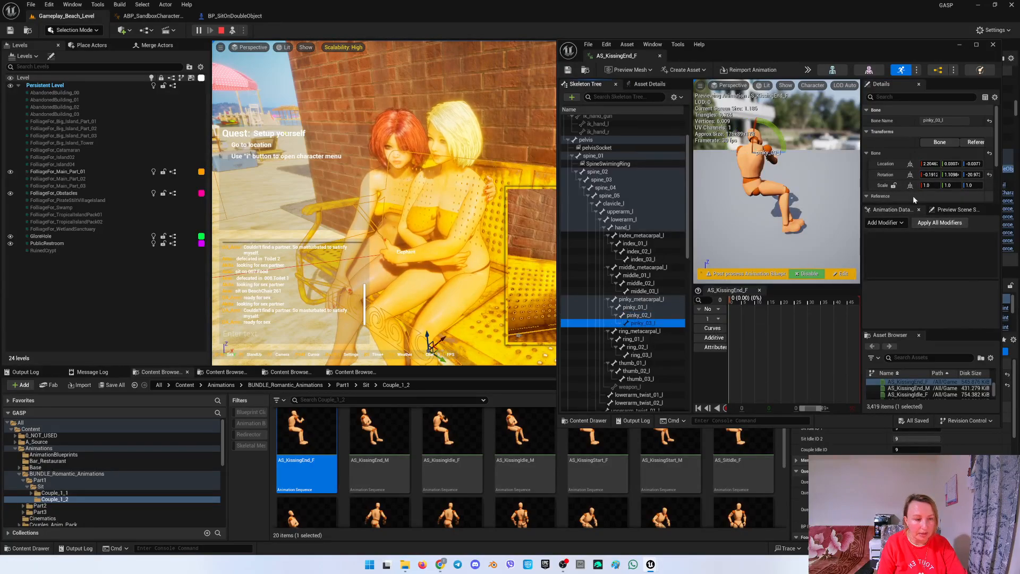
pyautogui.click(938, 174)
pyautogui.write('0')
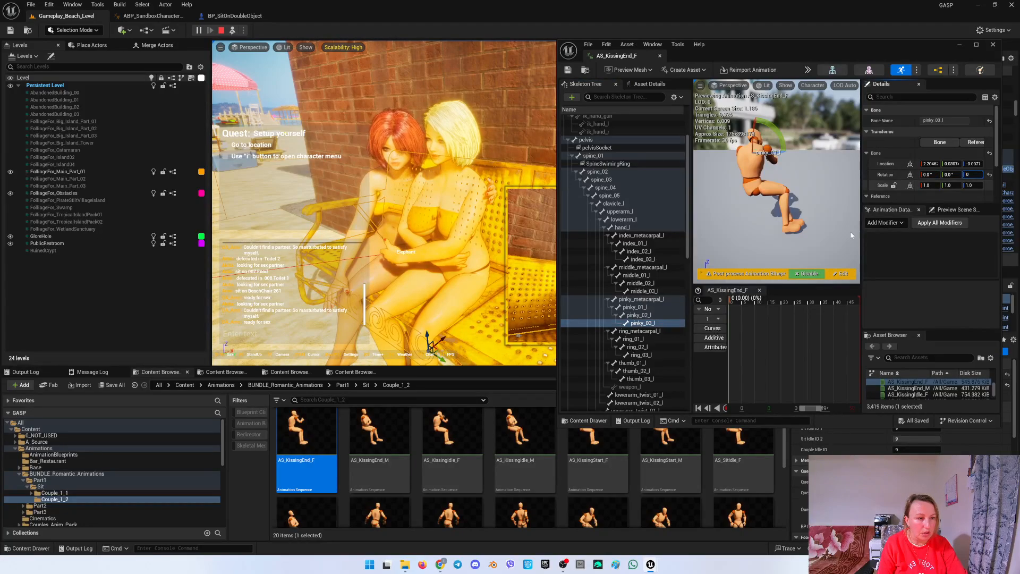
# Straighten the left ring finger by setting the rotation of ring_02_l and ring_03_l to 0 on all axes.
pyautogui.click(644, 347)
pyautogui.click(935, 174)
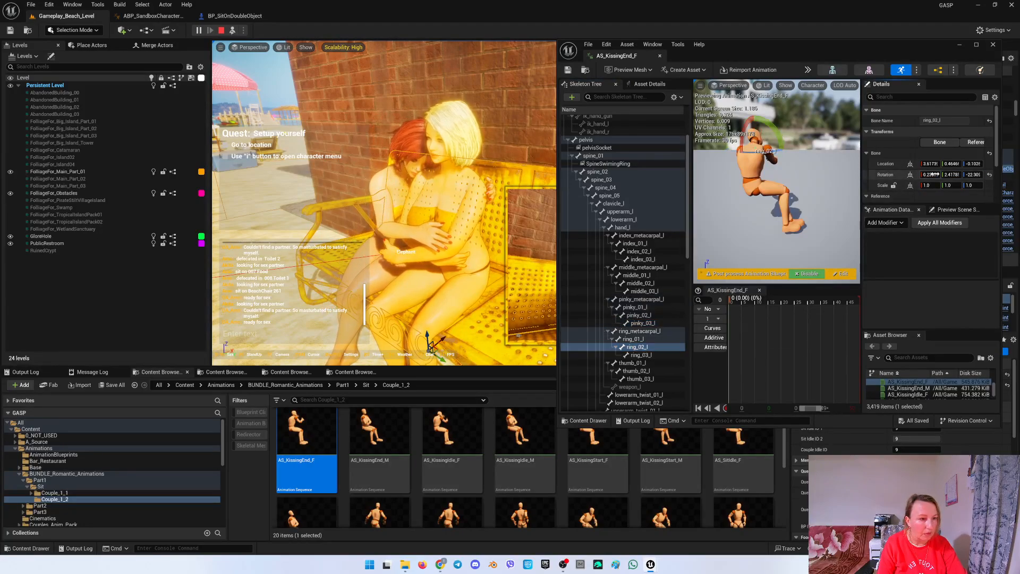
pyautogui.click(640, 354)
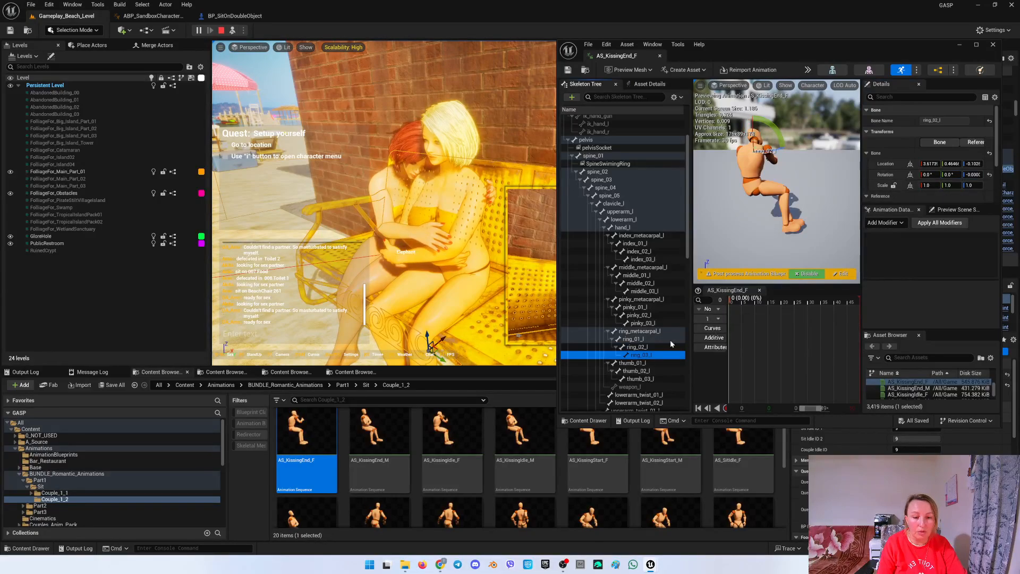
pyautogui.click(933, 175)
pyautogui.write('0')
pyautogui.press('Tab')
pyautogui.write('0')
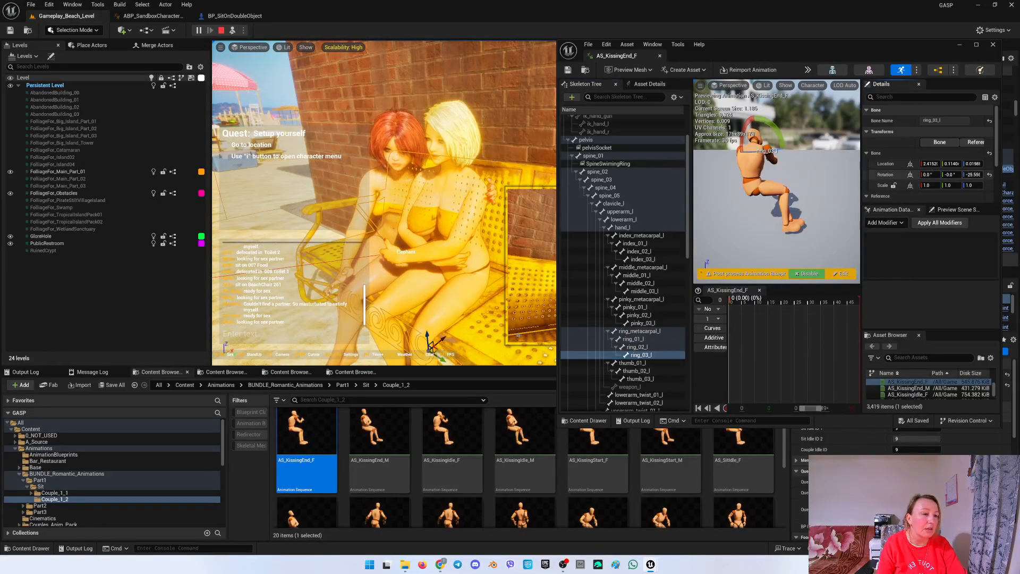
pyautogui.press('Tab')
pyautogui.write('0')
pyautogui.scroll(-8, 643, 371)
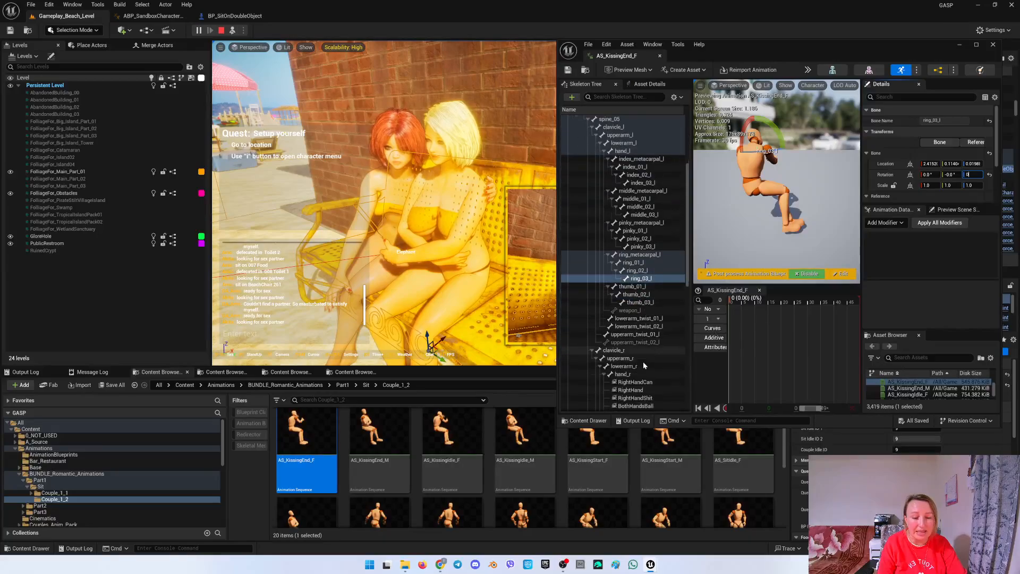
# Straighten the right index finger by setting the rotation of index_02_r and index_03_r to 0 on all axes.
pyautogui.click(639, 272)
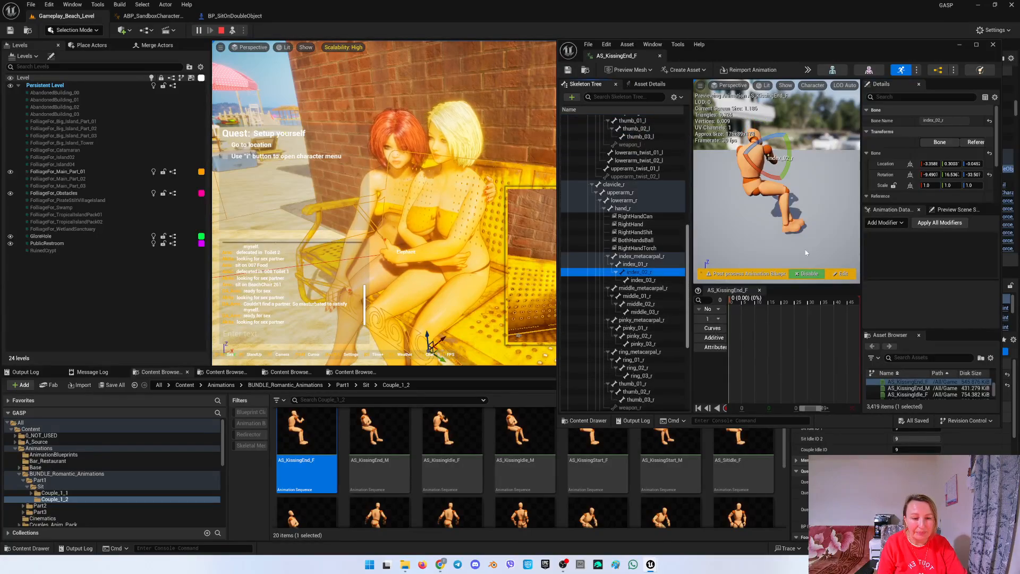
pyautogui.click(951, 175)
pyautogui.write('0')
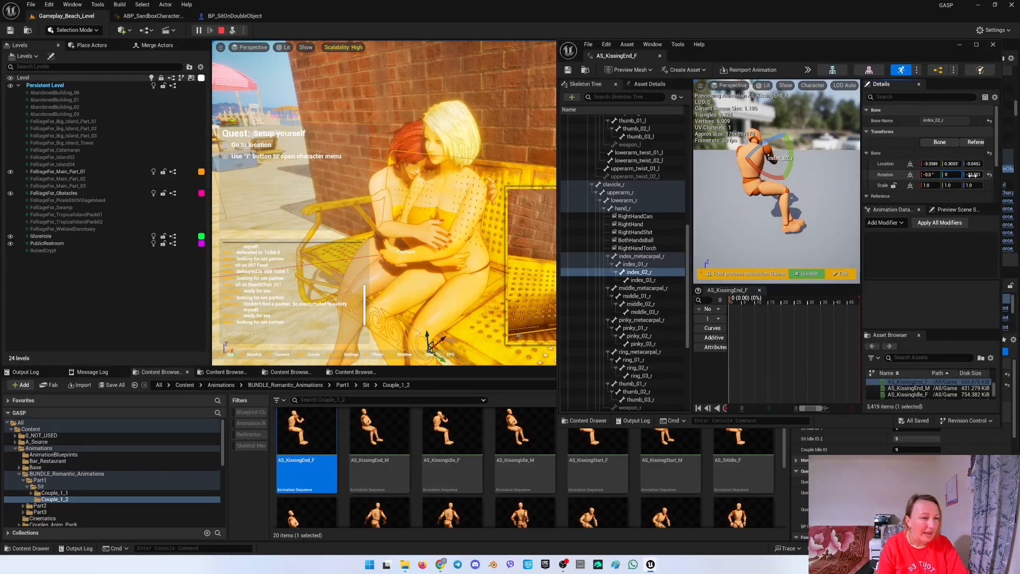
pyautogui.press('Tab')
pyautogui.write('0')
pyautogui.click(641, 279)
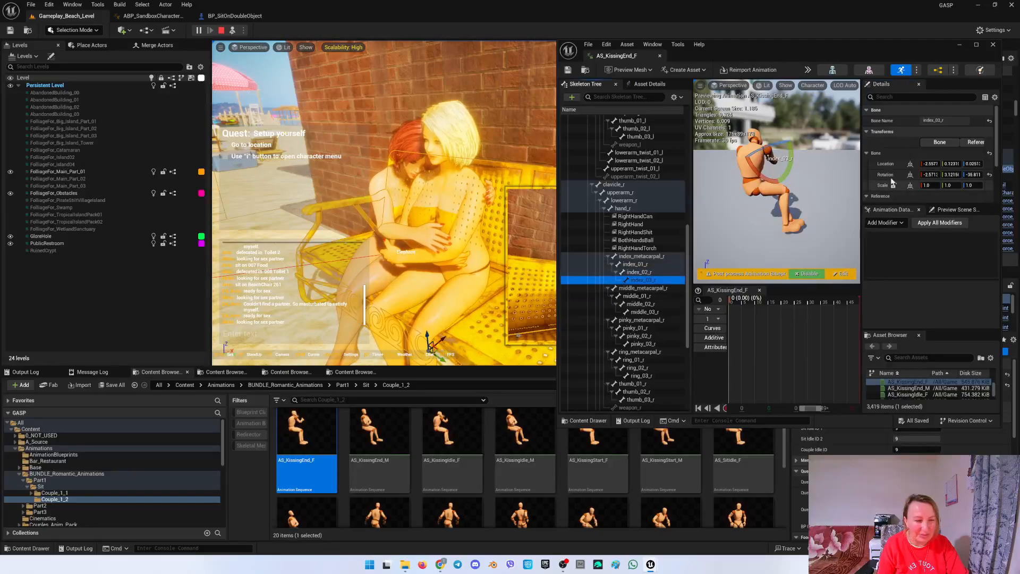
pyautogui.write('0')
pyautogui.press('Tab')
pyautogui.write('0')
pyautogui.press('Tab')
pyautogui.write('0')
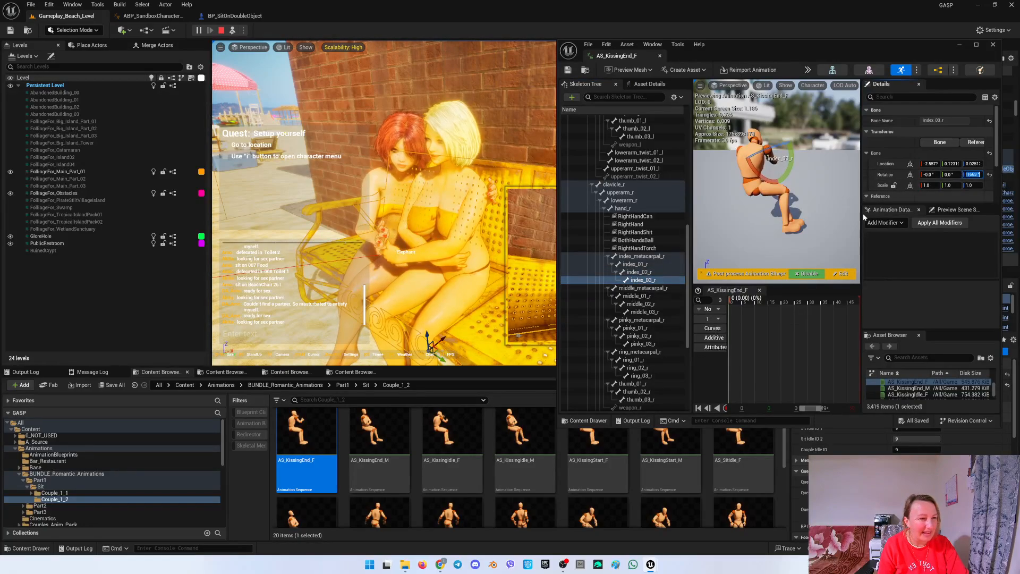
# Straighten the right middle finger by setting the rotation of middle_02_r and middle_03_r to 0 on all axes.
pyautogui.click(645, 304)
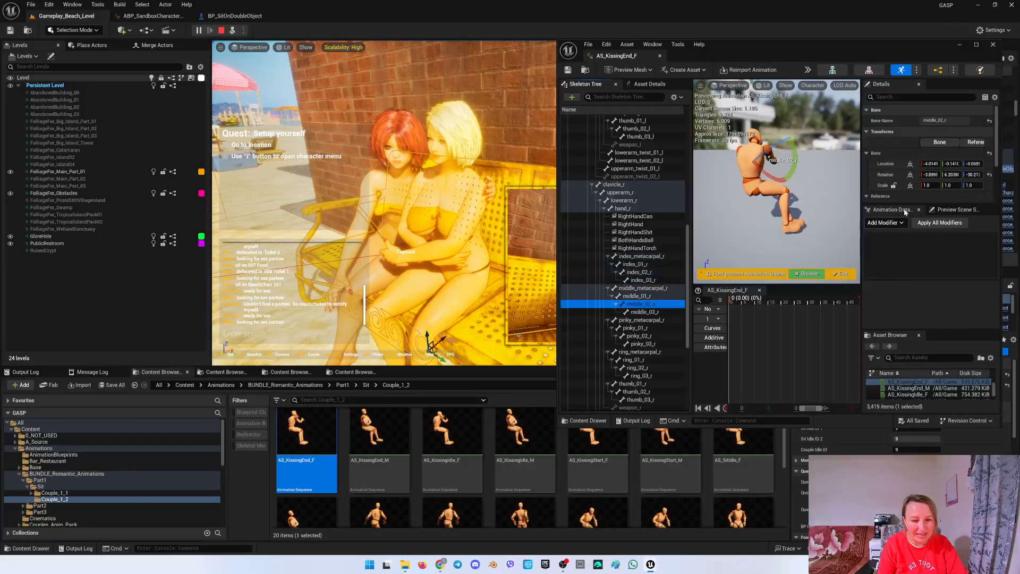
pyautogui.click(930, 174)
pyautogui.write('0')
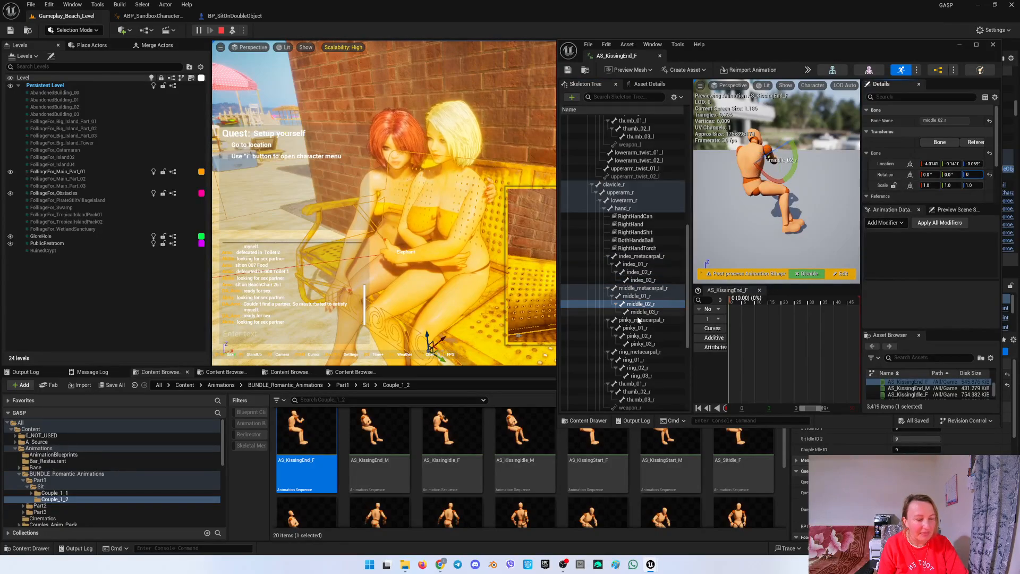
pyautogui.click(642, 312)
pyautogui.click(931, 174)
pyautogui.click(933, 176)
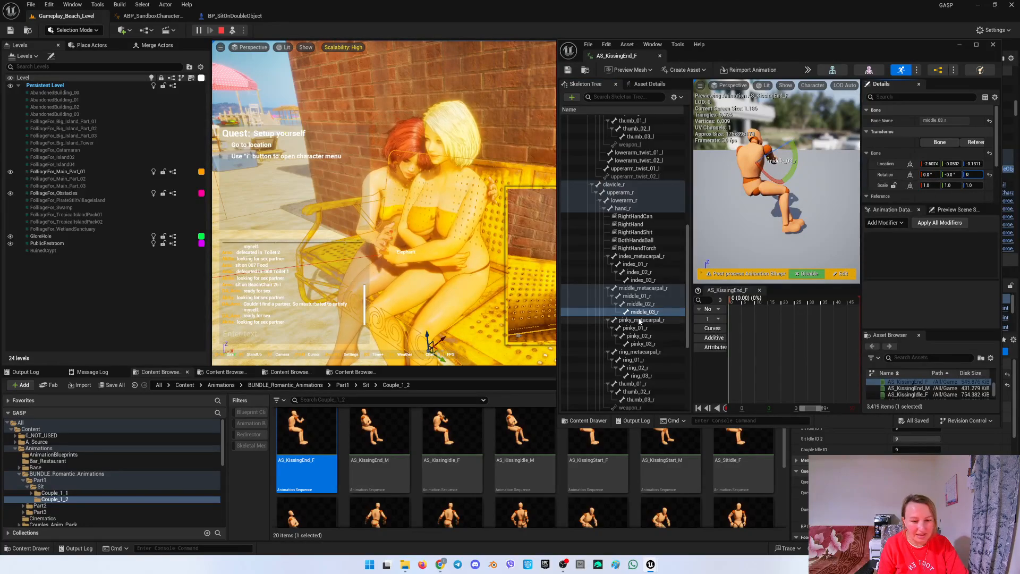
# Straighten the right little finger by setting the rotation of pinky_02_r and pinky_03_r to 0 on all axes.
pyautogui.click(639, 336)
pyautogui.click(930, 175)
pyautogui.write('0')
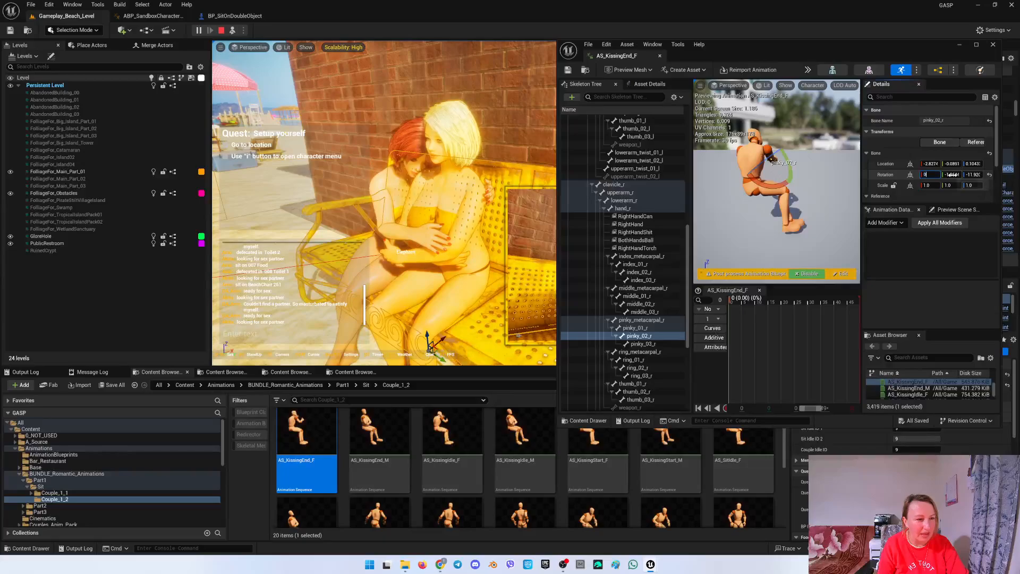
pyautogui.click(639, 344)
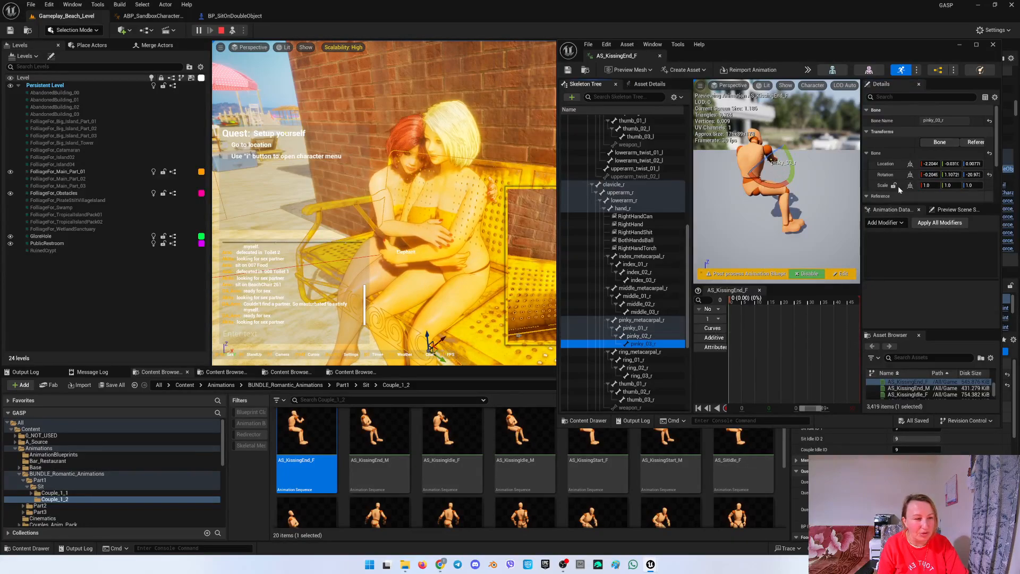
pyautogui.click(931, 174)
pyautogui.write('0')
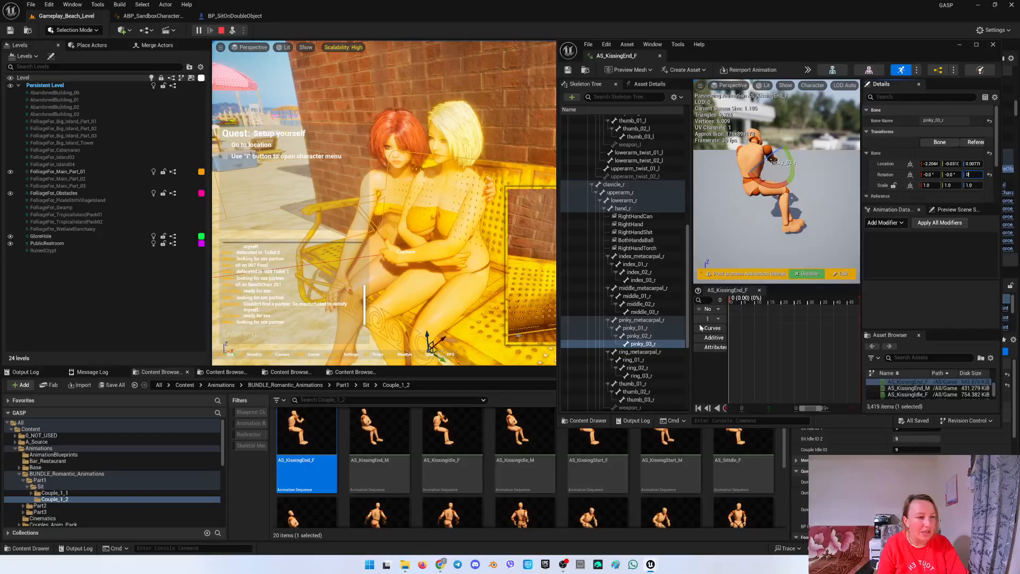
# Set the rotation of ring_02_r and ring_03_r to 0 on all axes and key the straightened finger pose at frame 0.
pyautogui.click(637, 367)
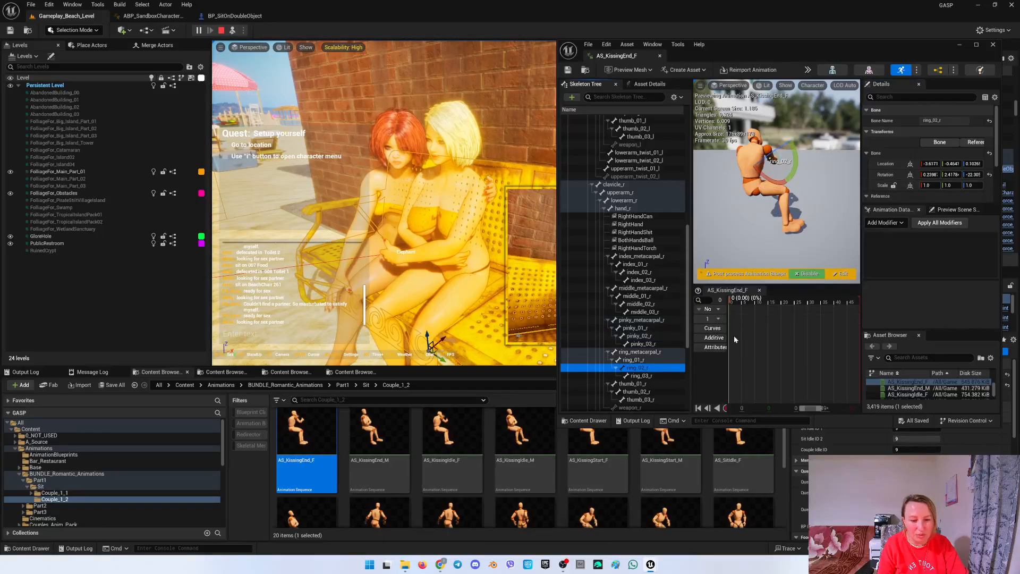
pyautogui.click(930, 175)
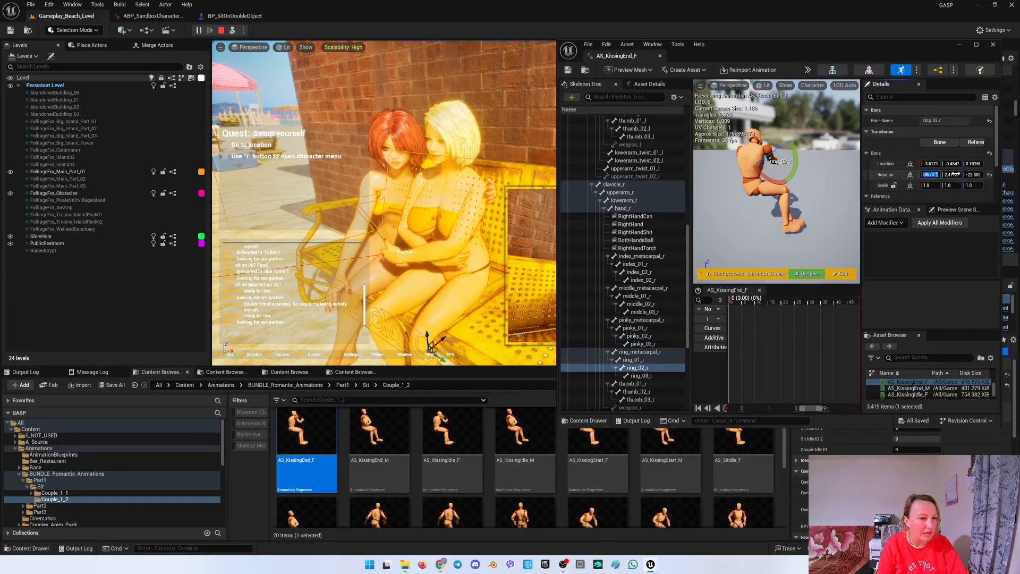
pyautogui.click(640, 375)
pyautogui.click(931, 175)
pyautogui.write('0')
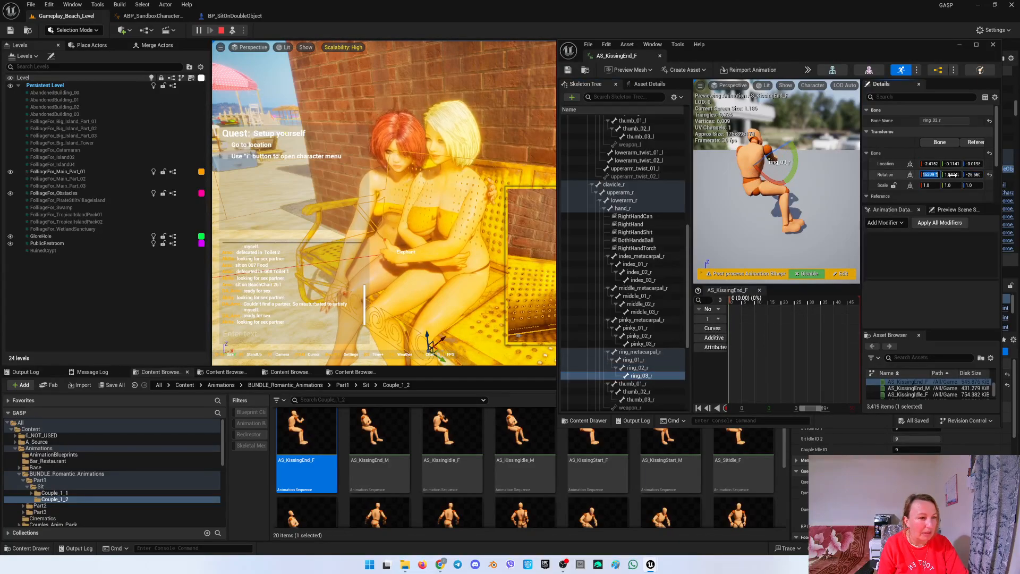
pyautogui.press('Tab')
pyautogui.write('0')
pyautogui.press('Tab')
pyautogui.write('0')
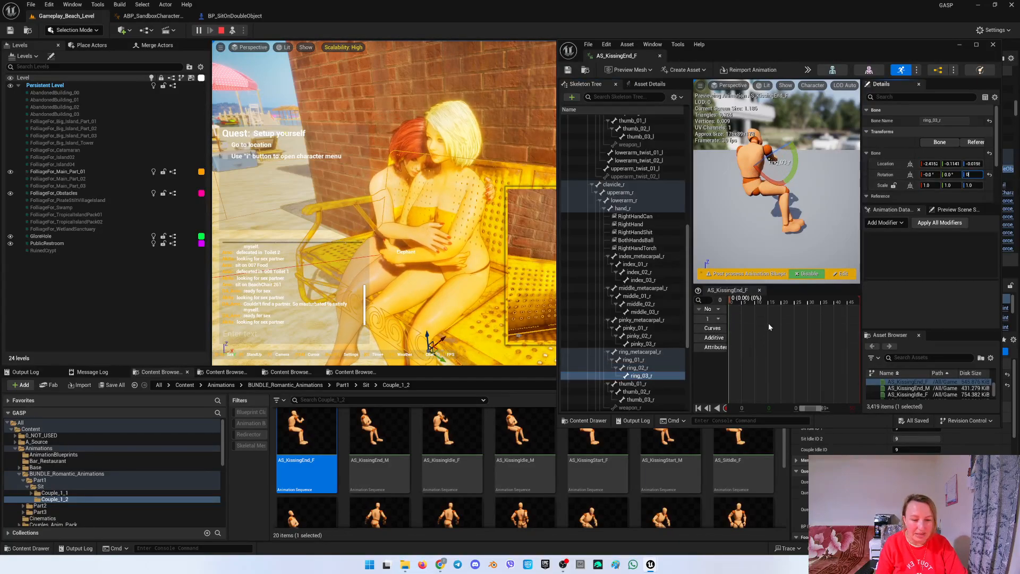
pyautogui.press('Return')
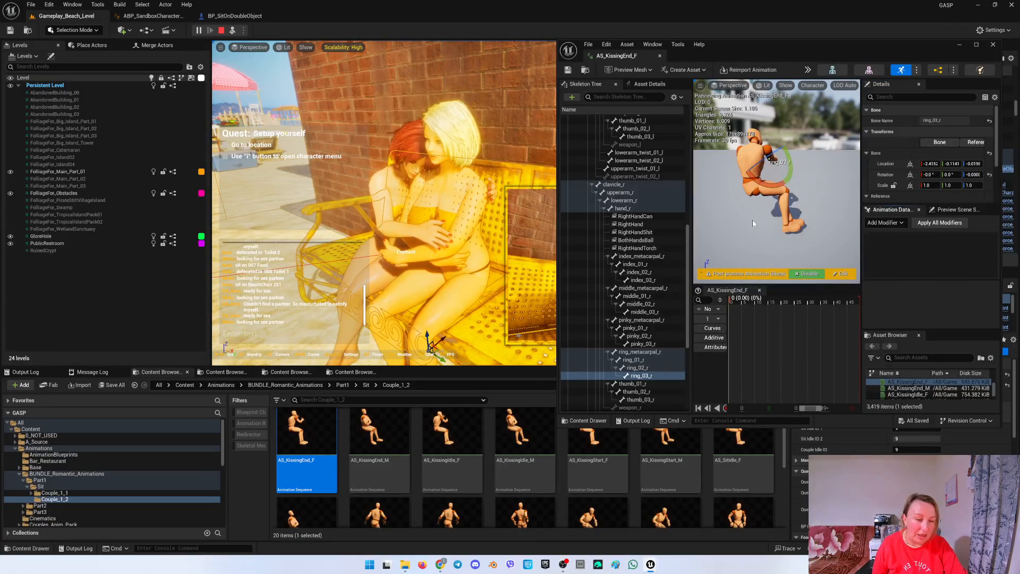
pyautogui.click(638, 376)
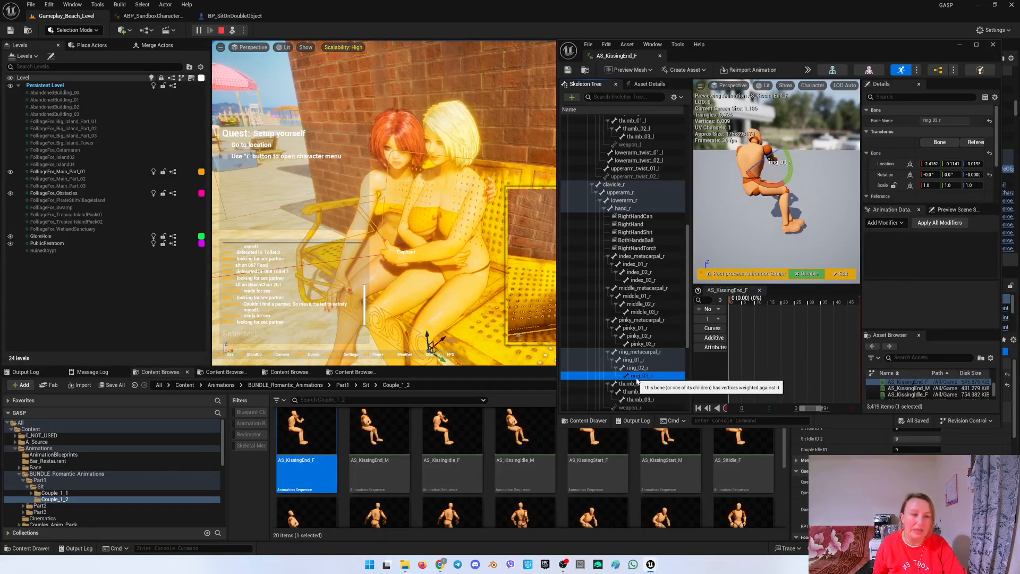
pyautogui.press('s')
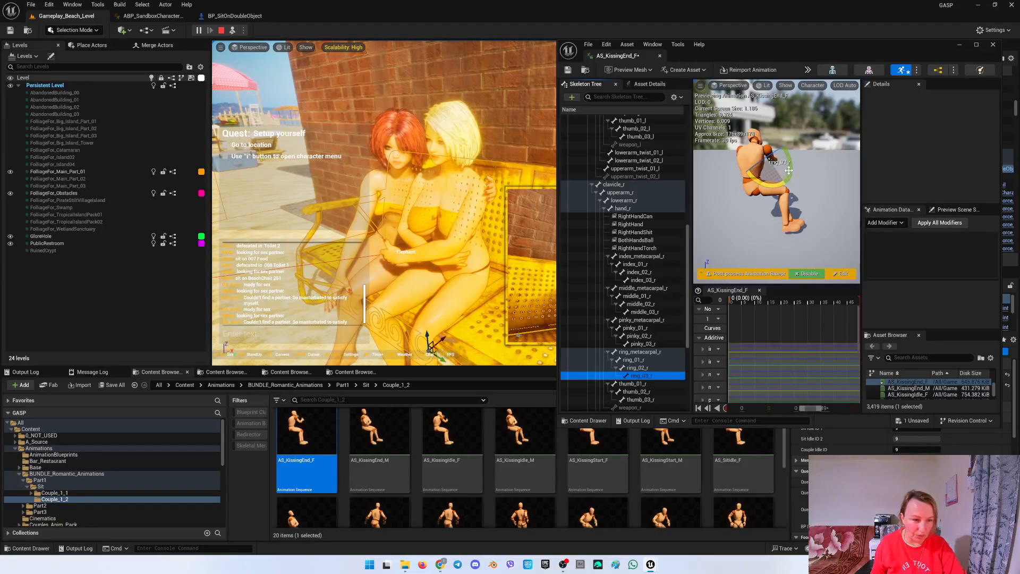
# Bend the left little finger by rotating pinky_01_l to about -32.5° on Z and rotating pinky_02_l.
pyautogui.moveTo(806, 175); pyautogui.dragTo(760, 174, button='right')
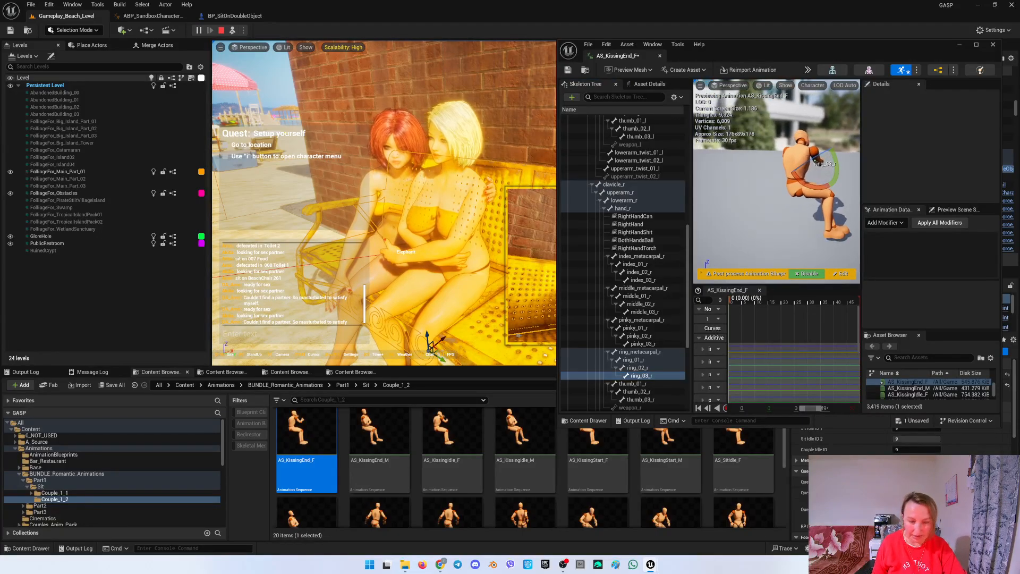
pyautogui.scroll(5, 604, 170)
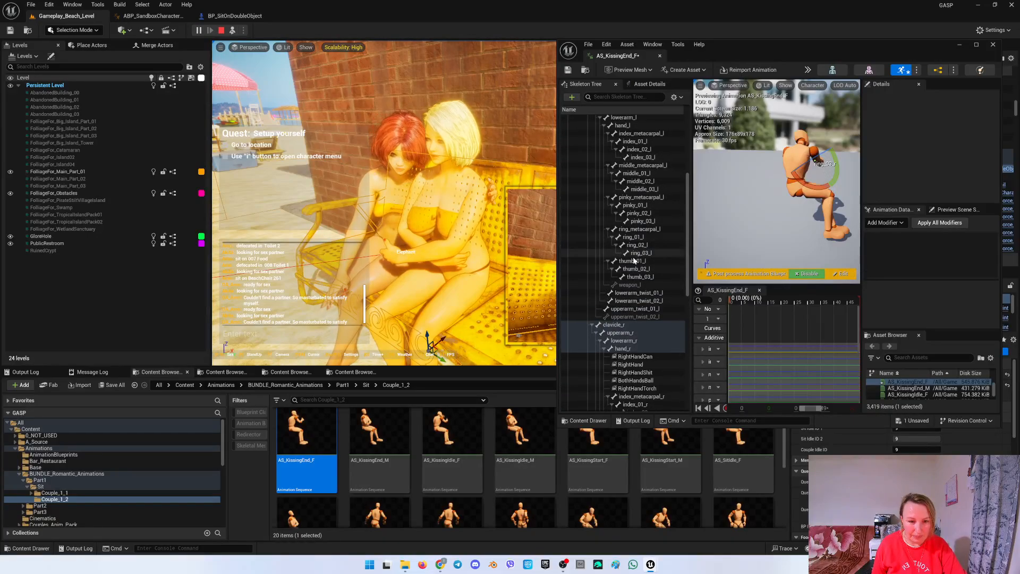
pyautogui.click(630, 206)
pyautogui.press('f')
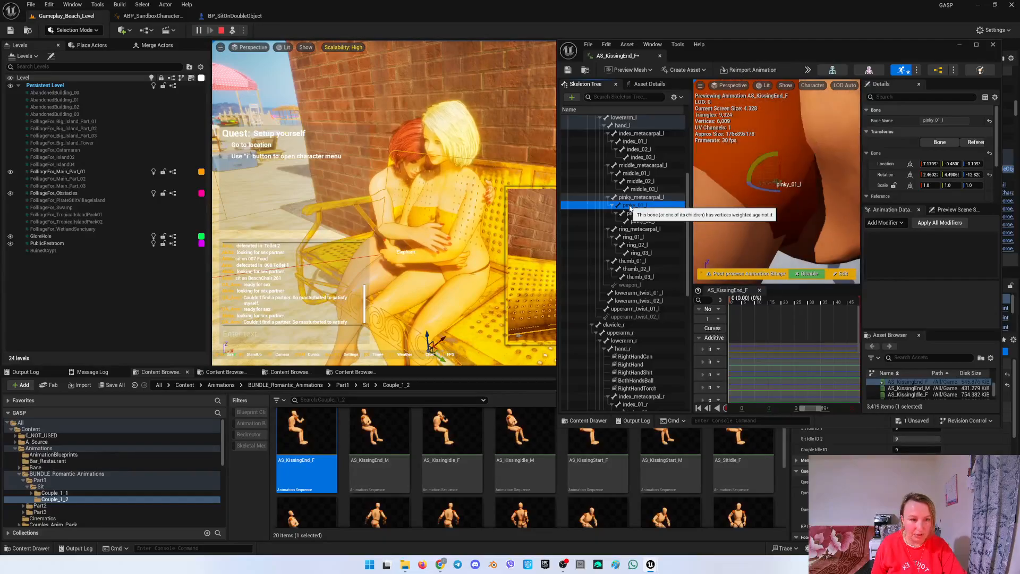
pyautogui.moveTo(786, 199)
pyautogui.mouseDown(button='right')
pyautogui.moveTo(775, 208)
pyautogui.moveTo(800, 191)
pyautogui.moveTo(823, 201)
pyautogui.moveTo(807, 204)
pyautogui.moveTo(822, 206)
pyautogui.moveTo(784, 184)
pyautogui.mouseUp(button='right')
pyautogui.press('s')
pyautogui.press('w')
pyautogui.press('s')
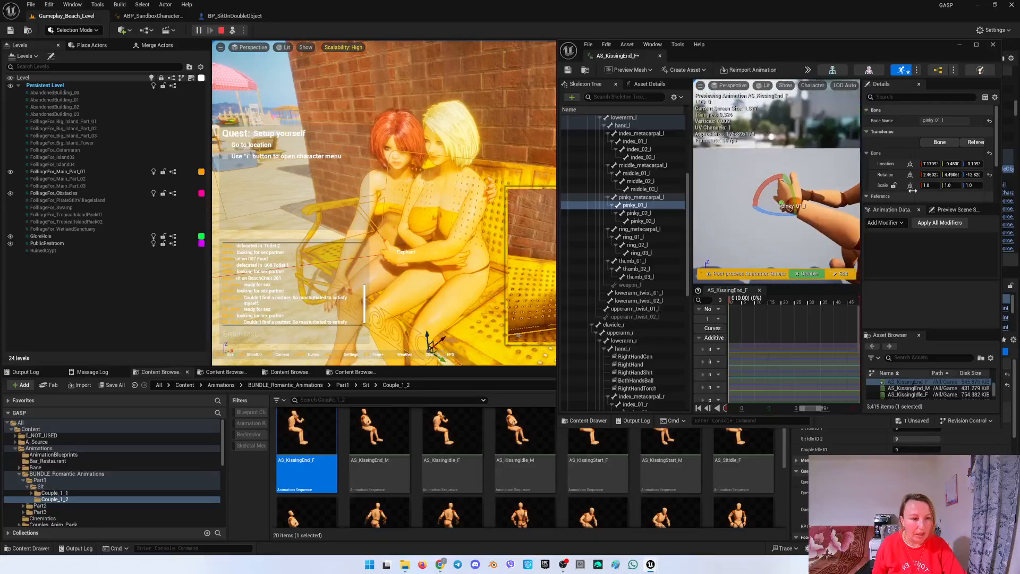
pyautogui.moveTo(790, 192); pyautogui.dragTo(789, 187)
pyautogui.scroll(-5, 788, 186)
pyautogui.moveTo(791, 189); pyautogui.dragTo(844, 190, button='right')
pyautogui.press('a')
pyautogui.press('w')
pyautogui.press('s')
pyautogui.press('w')
pyautogui.press('a')
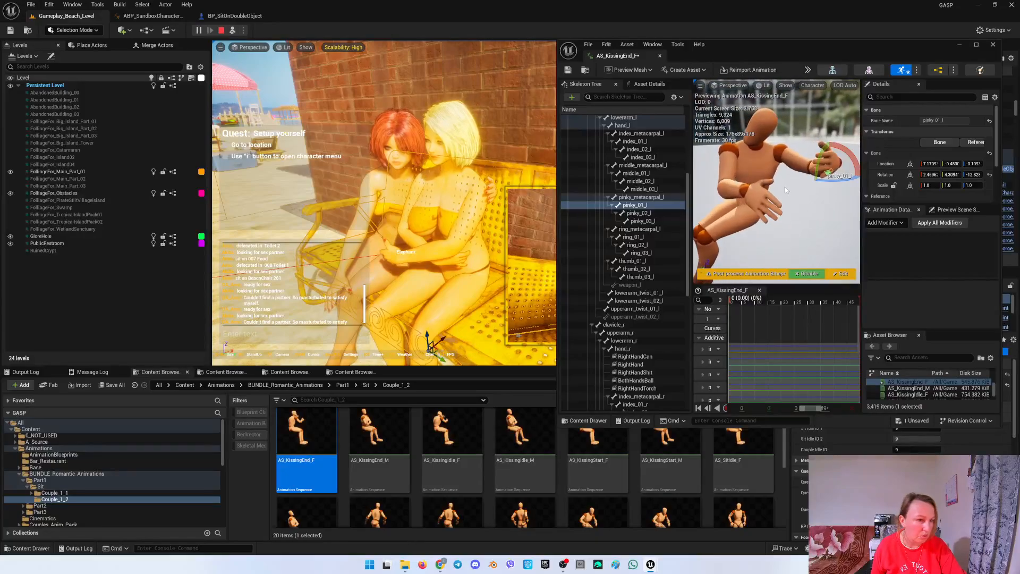
pyautogui.moveTo(846, 180); pyautogui.dragTo(823, 174)
pyautogui.click(836, 169)
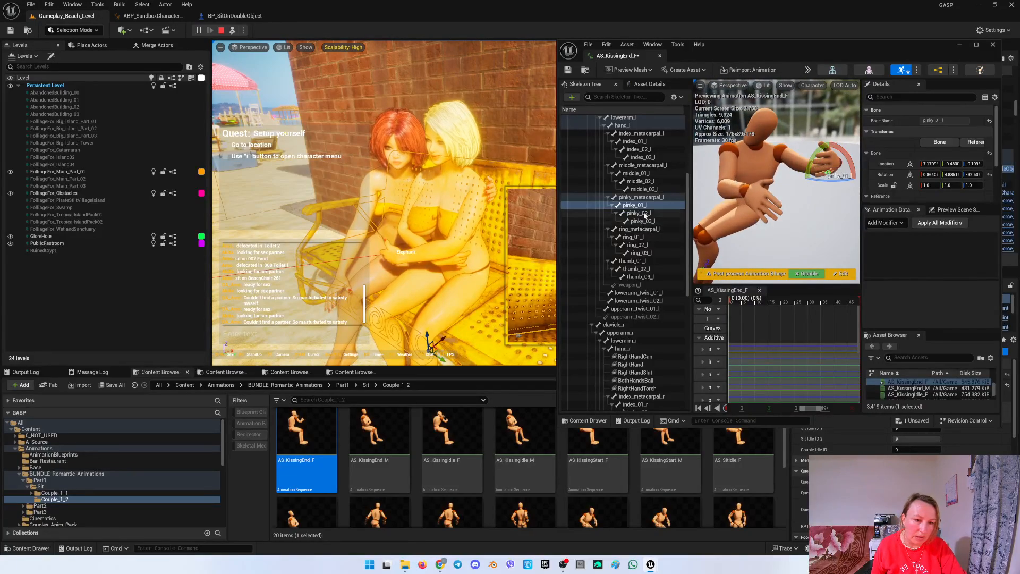
pyautogui.moveTo(837, 179); pyautogui.dragTo(832, 181)
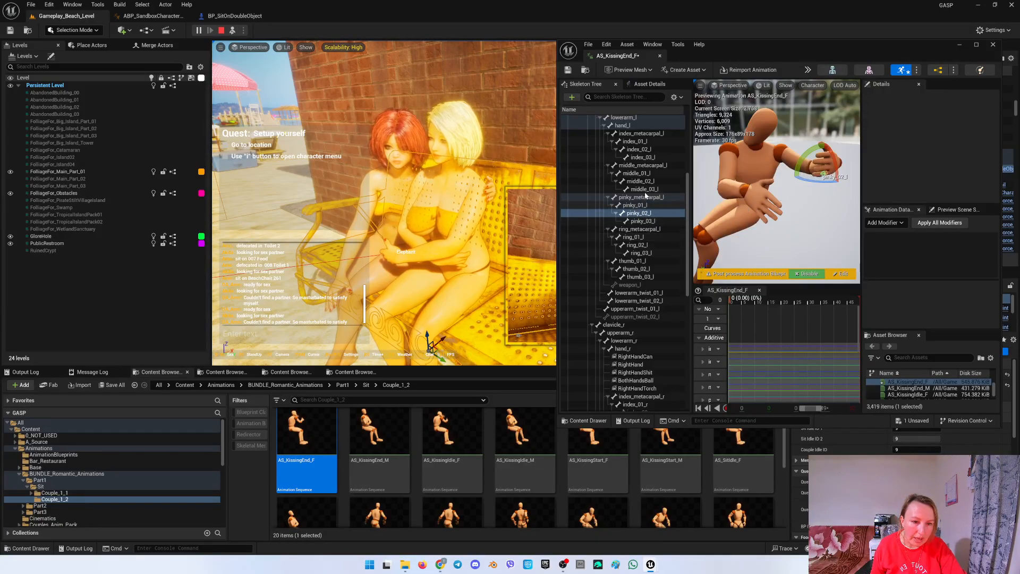
# Bend the other left fingers slightly by rotating index_02_l, middle_02_l and ring_02_l around Z, and key the pose.
pyautogui.scroll(1, 649, 169)
pyautogui.click(640, 162)
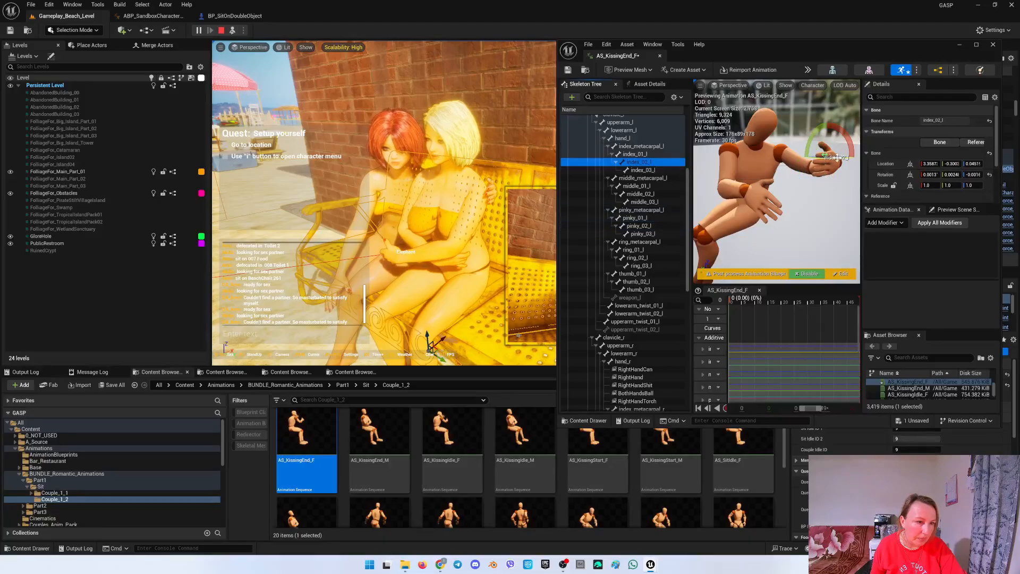
pyautogui.click(826, 168)
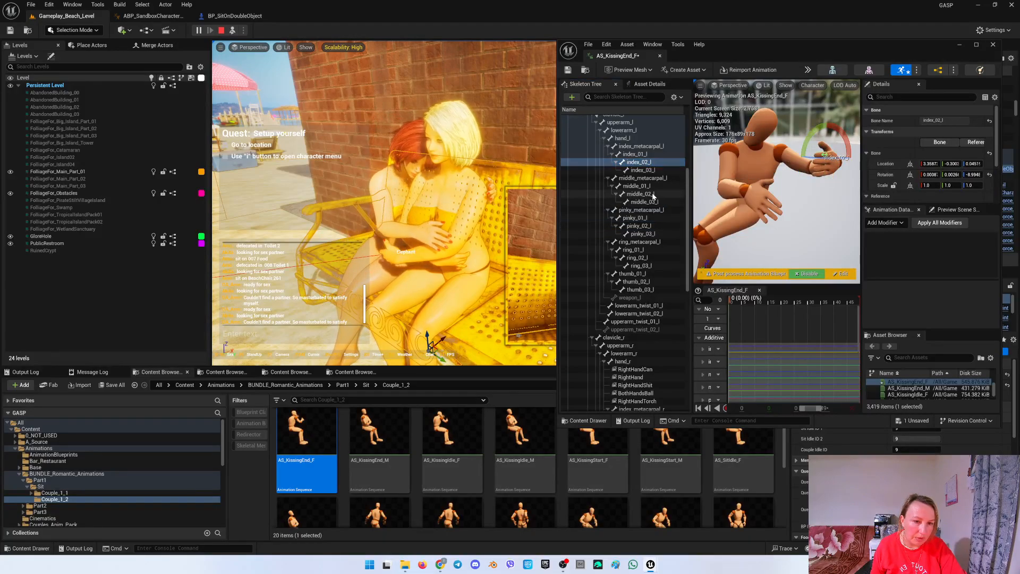
pyautogui.moveTo(833, 165); pyautogui.dragTo(821, 175)
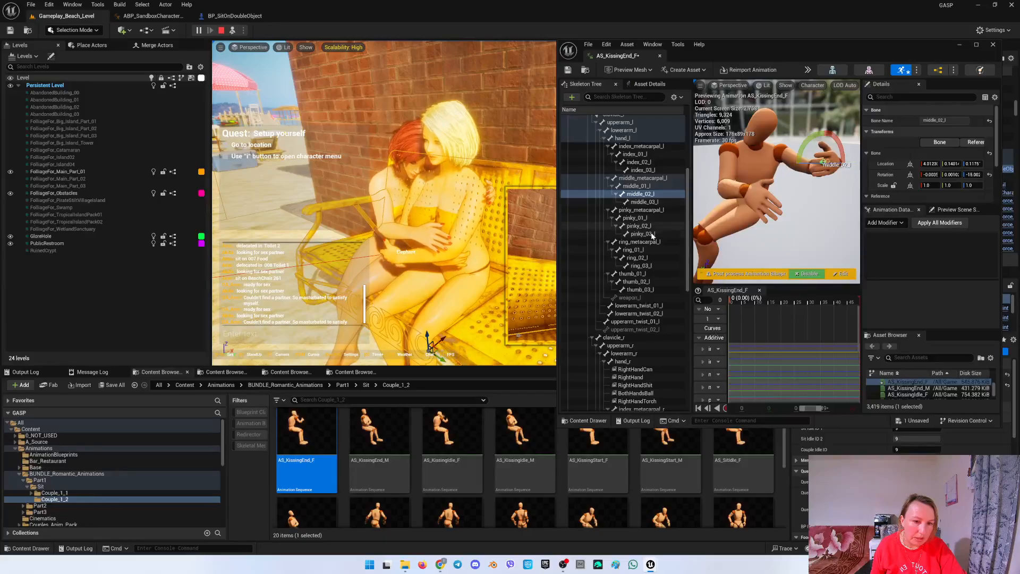
pyautogui.click(649, 259)
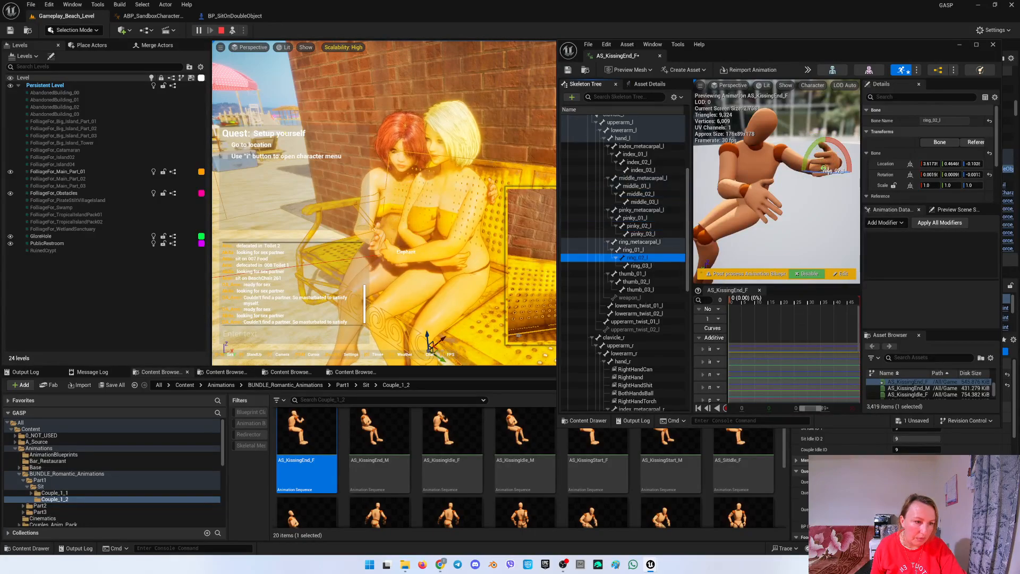
pyautogui.moveTo(828, 171); pyautogui.dragTo(825, 172)
pyautogui.press('s')
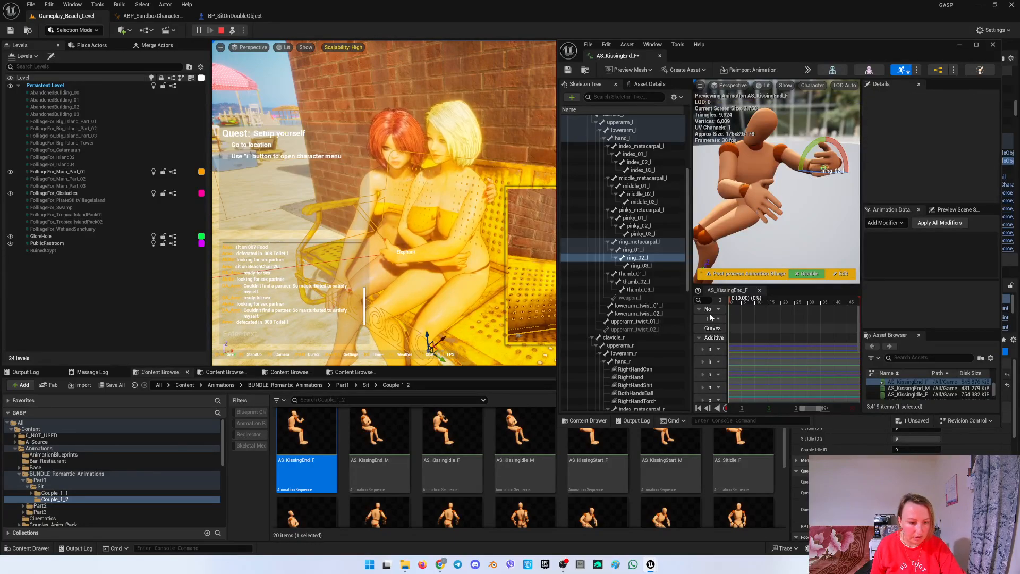
# Bend the right index and middle fingers by rotating index_01_r and rotating middle_01_r to about -47.2° on Z.
pyautogui.scroll(-2, 655, 337)
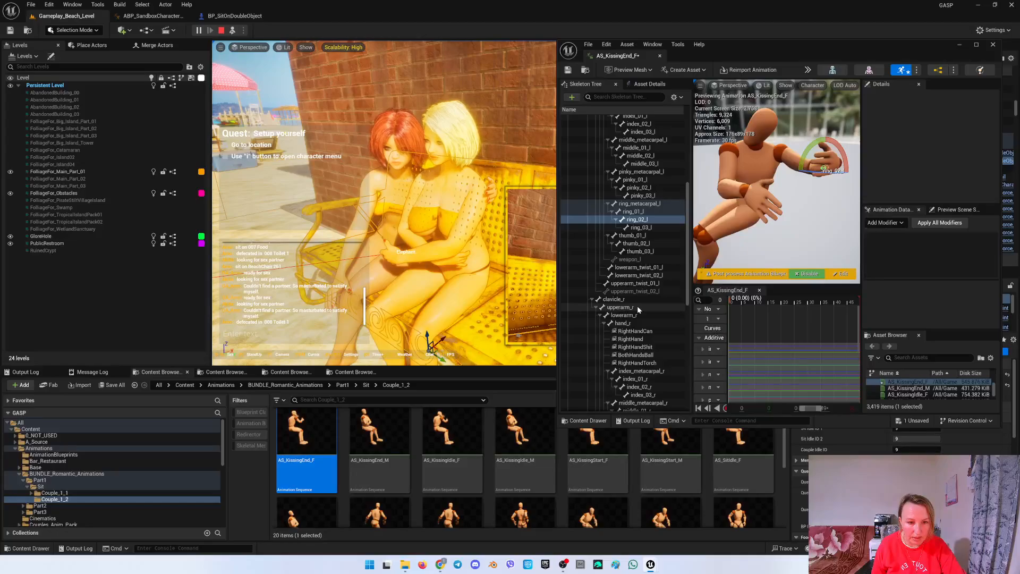
pyautogui.scroll(-4, 638, 308)
pyautogui.scroll(-7, 647, 299)
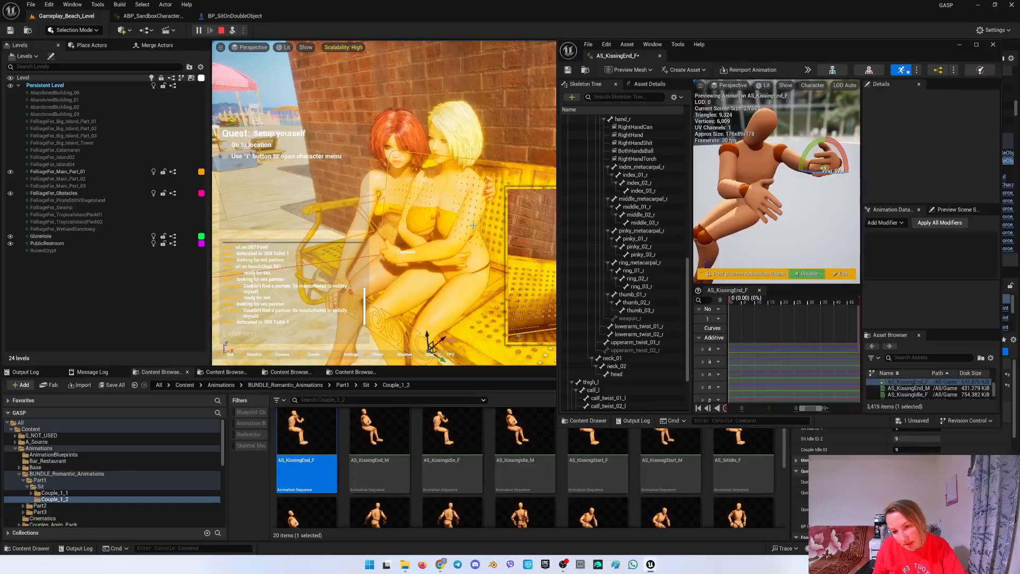
pyautogui.scroll(-1, 637, 306)
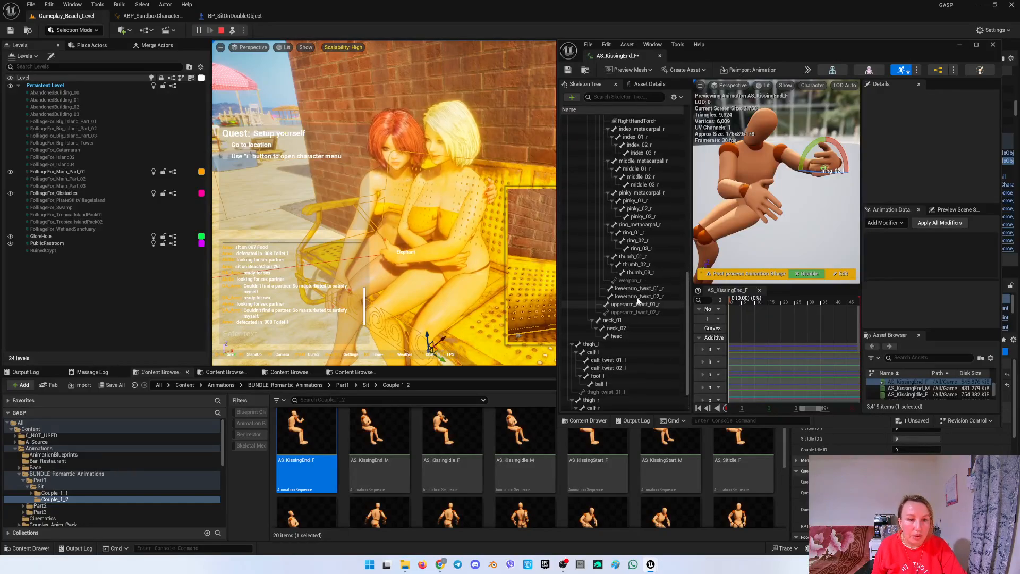
pyautogui.moveTo(424, 202); pyautogui.dragTo(374, 214, button='right')
pyautogui.press('w')
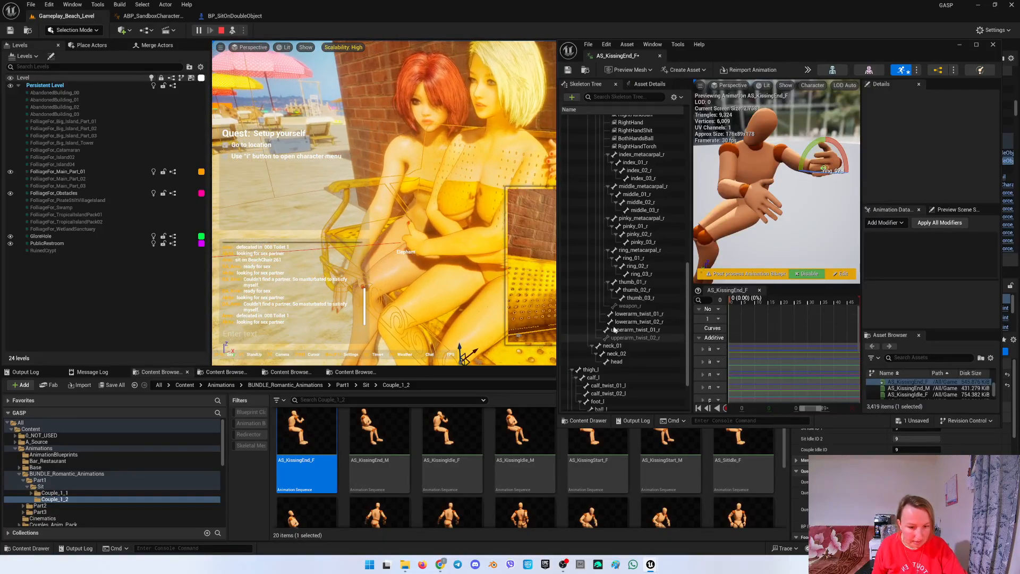
pyautogui.click(638, 162)
pyautogui.moveTo(756, 206); pyautogui.dragTo(749, 214)
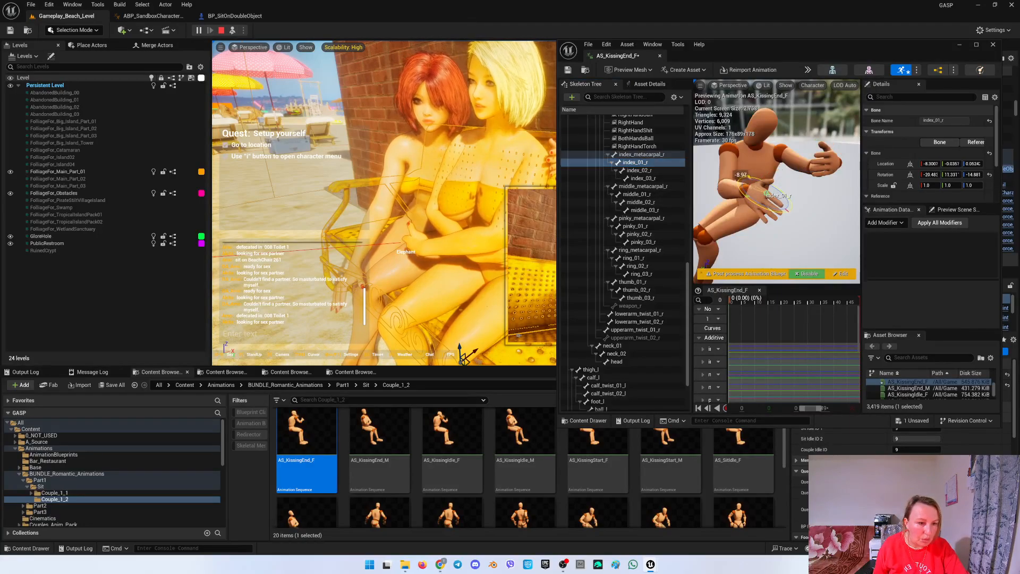
pyautogui.click(637, 194)
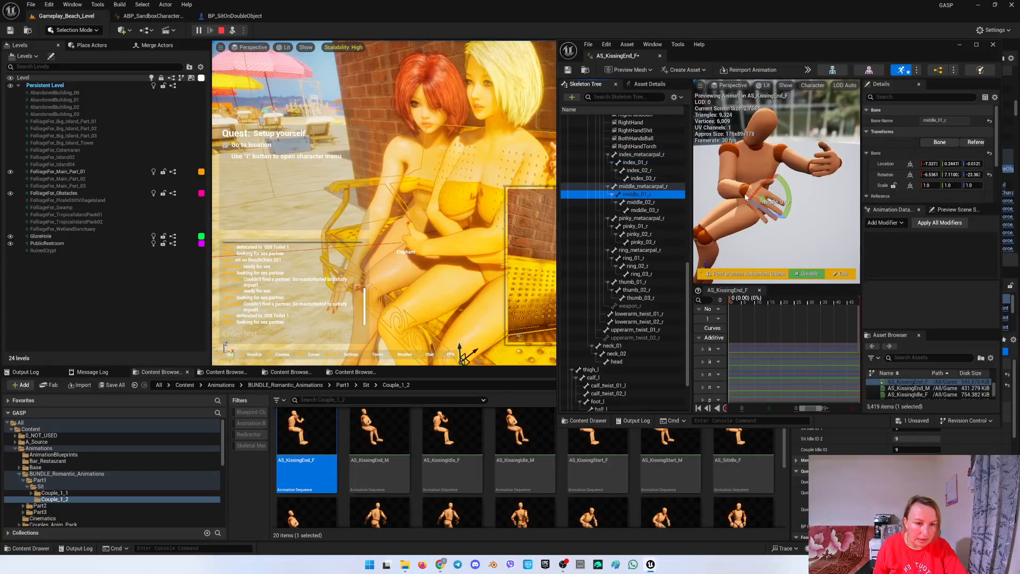
pyautogui.moveTo(759, 206); pyautogui.dragTo(765, 210)
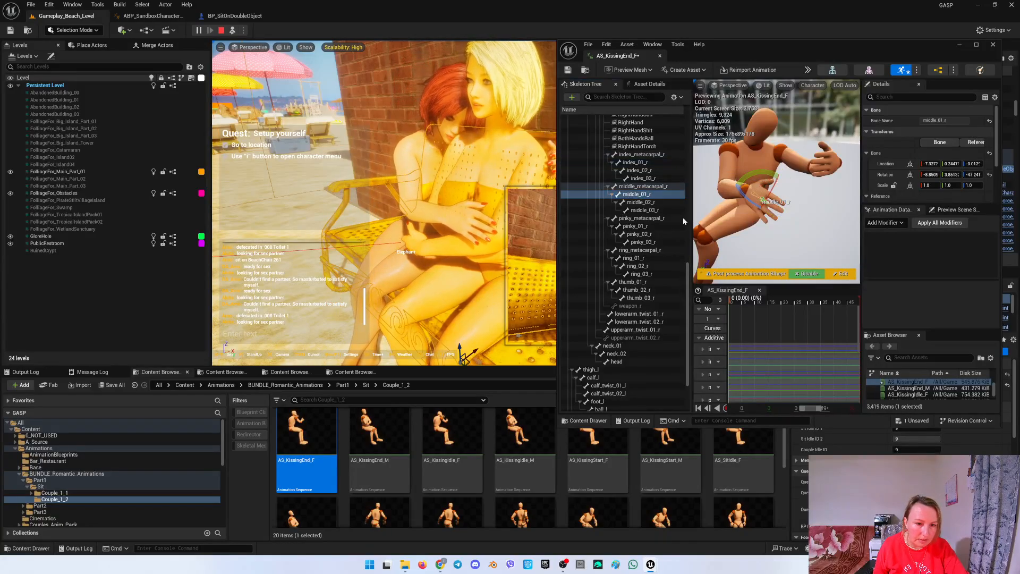
# Bend the right little and ring fingers by rotating pinky_01_r and rotating ring_01_r to about -34.1° on Z, and key the pose.
pyautogui.click(646, 227)
pyautogui.moveTo(751, 219); pyautogui.dragTo(770, 223)
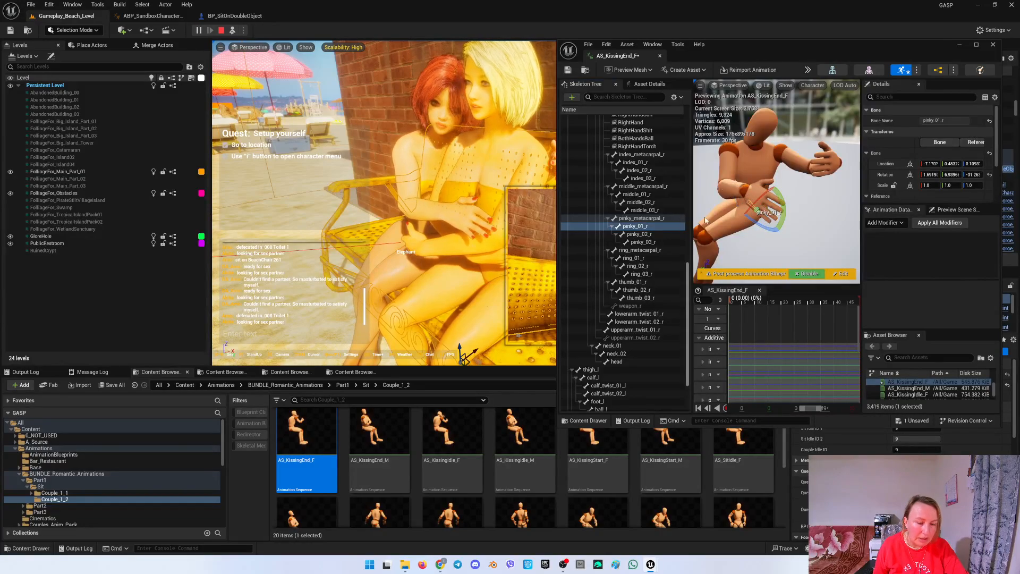
pyautogui.click(633, 257)
pyautogui.moveTo(761, 218); pyautogui.dragTo(762, 221)
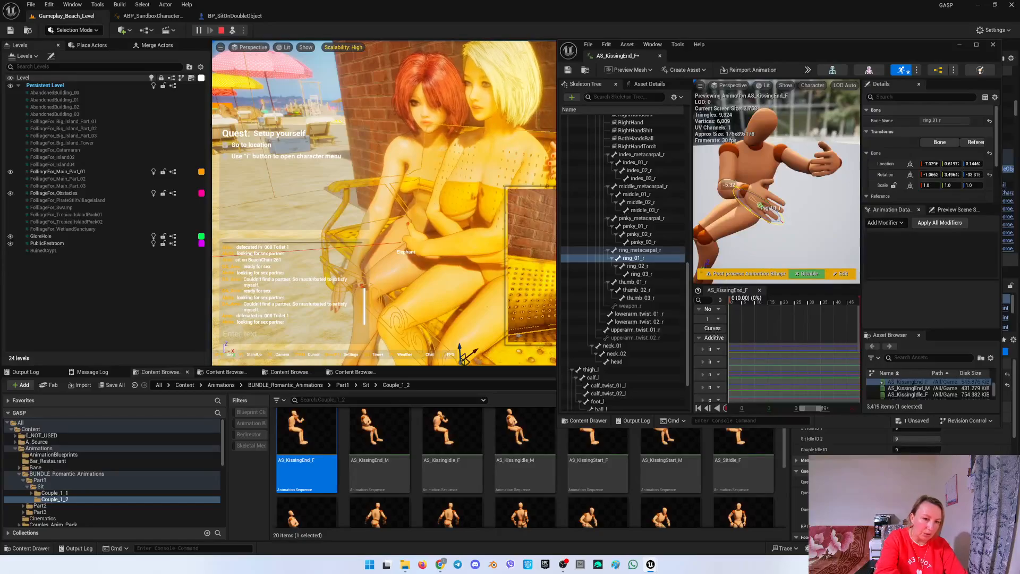
pyautogui.moveTo(762, 221); pyautogui.dragTo(764, 222)
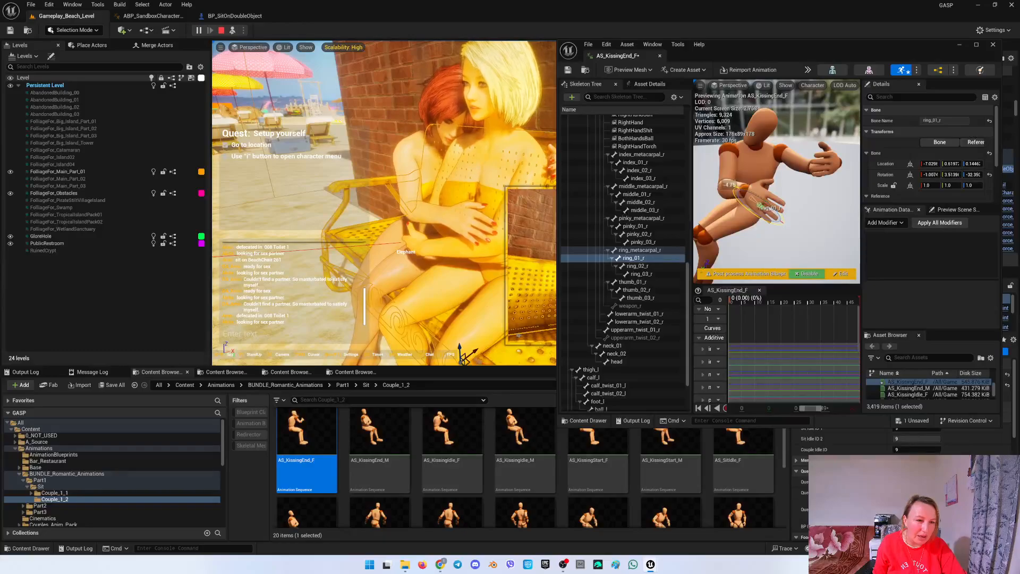
pyautogui.moveTo(764, 222); pyautogui.dragTo(763, 221)
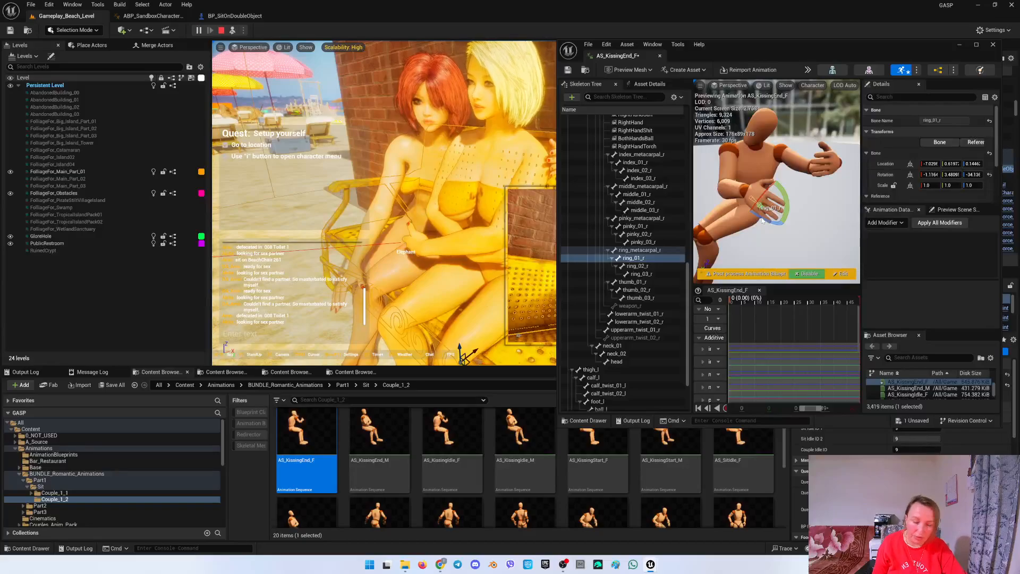
pyautogui.press('s')
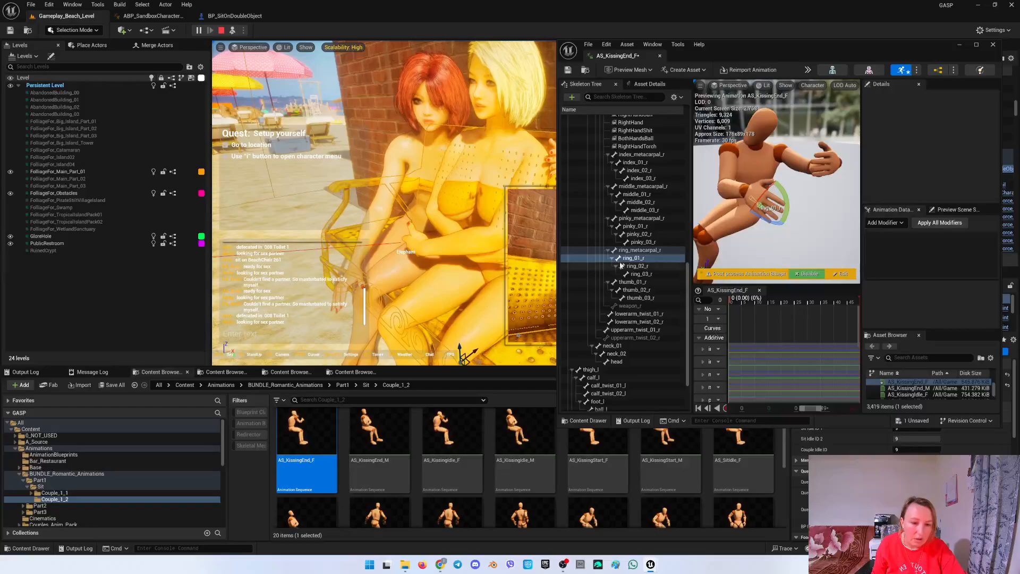
# Refine the right finger bends by rotating index_01_r, middle_01_r to about -55.9° on Z, pinky_01_r to about -47.2° on Z, and ring_01_r.
pyautogui.click(733, 183)
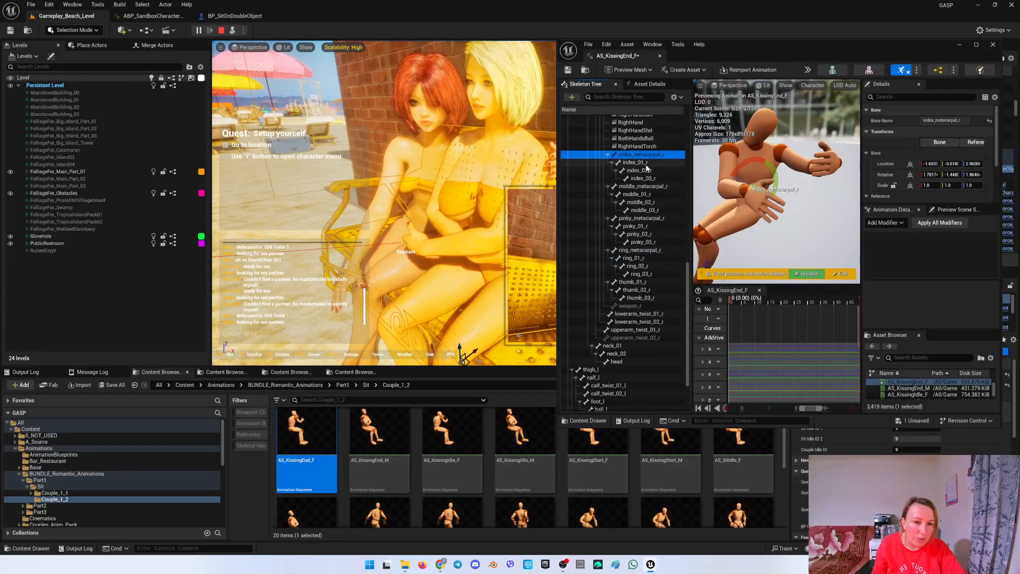
pyautogui.click(769, 209)
pyautogui.moveTo(768, 209); pyautogui.dragTo(764, 215)
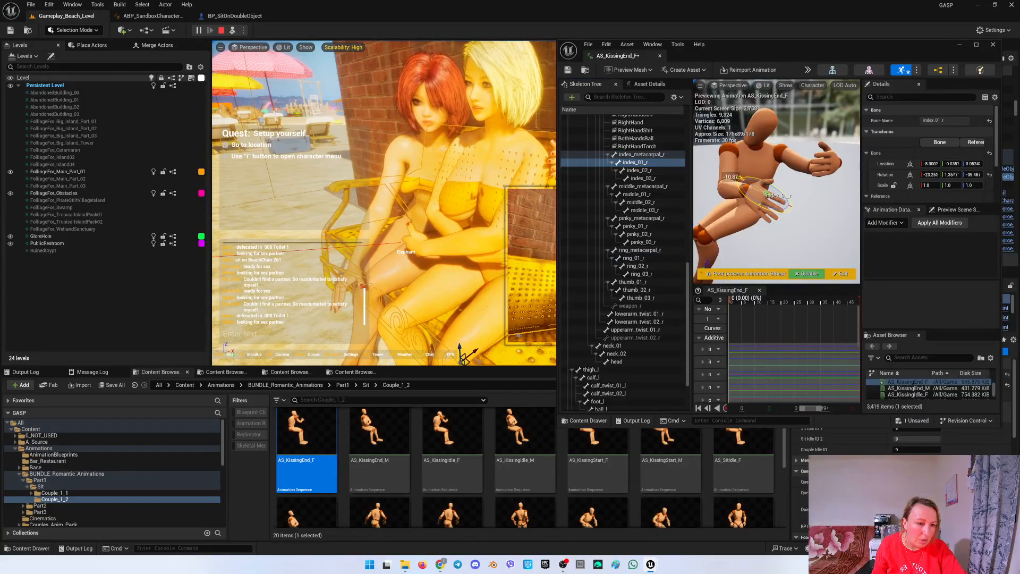
pyautogui.click(652, 193)
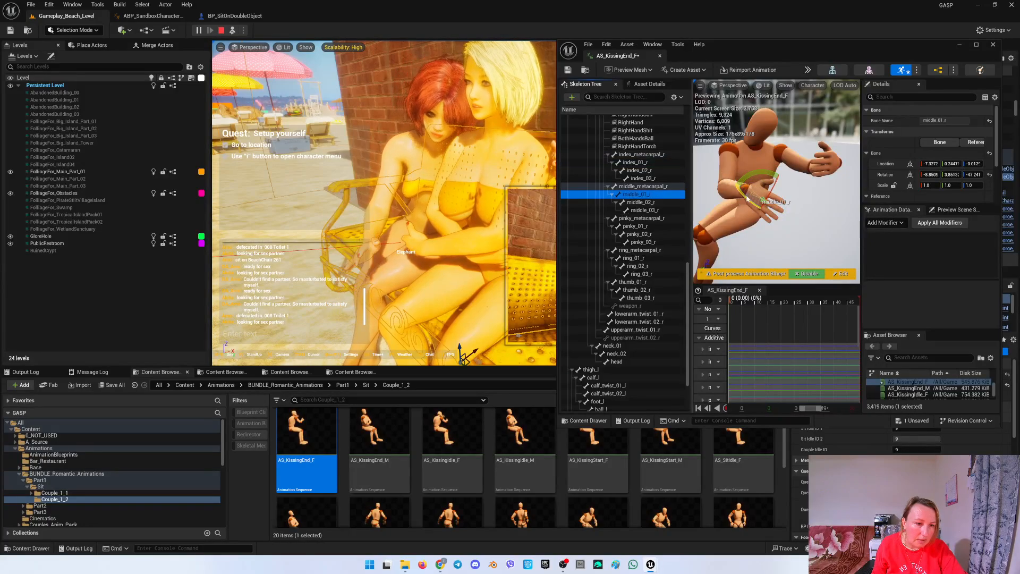
pyautogui.click(636, 225)
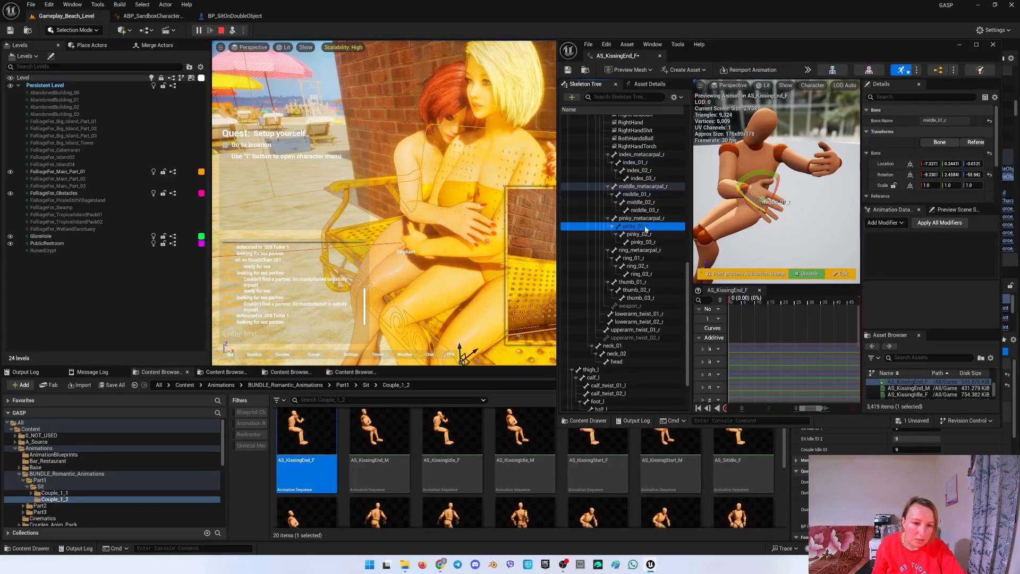
pyautogui.moveTo(754, 215); pyautogui.dragTo(753, 212)
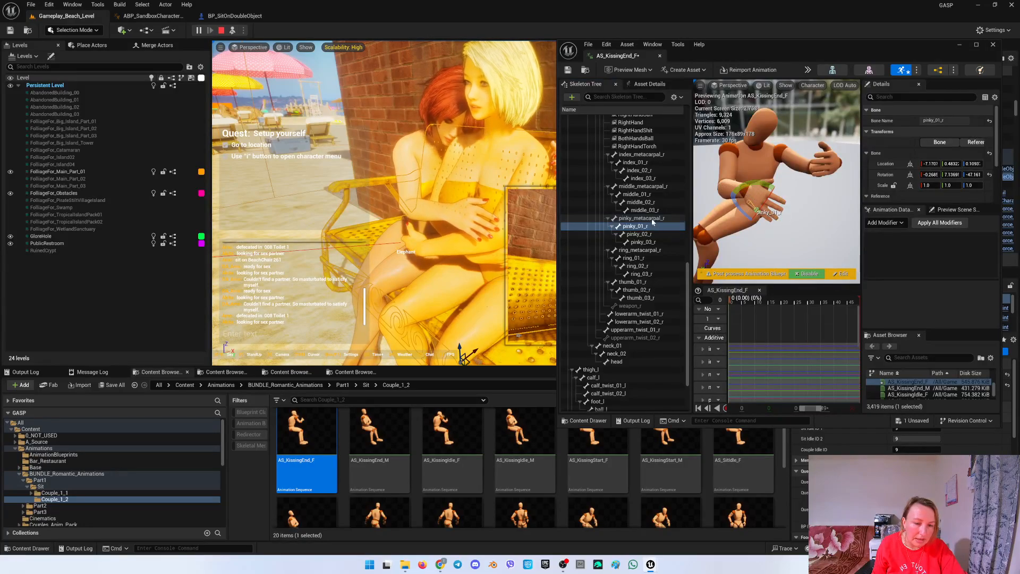
pyautogui.click(633, 258)
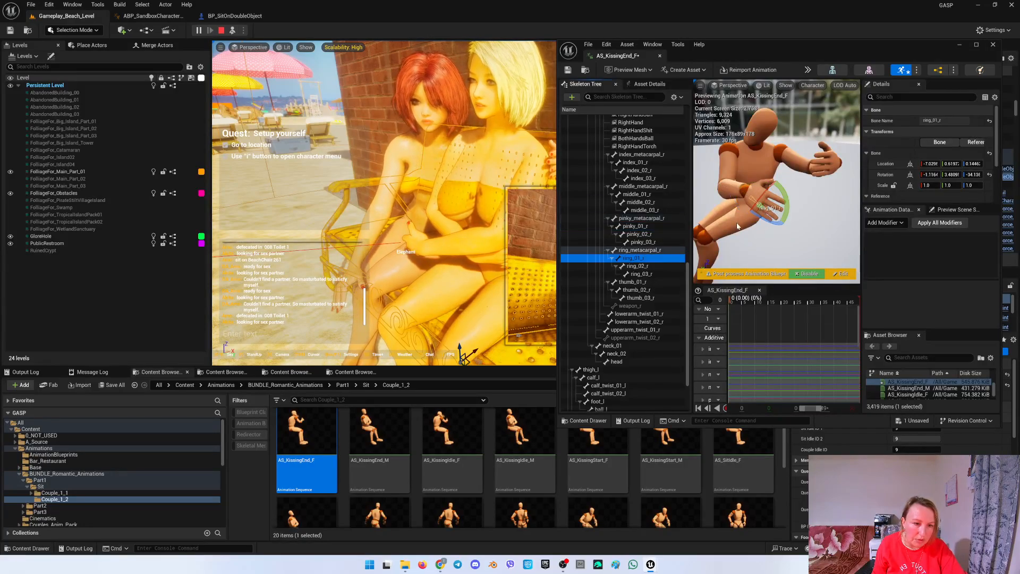
pyautogui.moveTo(761, 215); pyautogui.dragTo(767, 220)
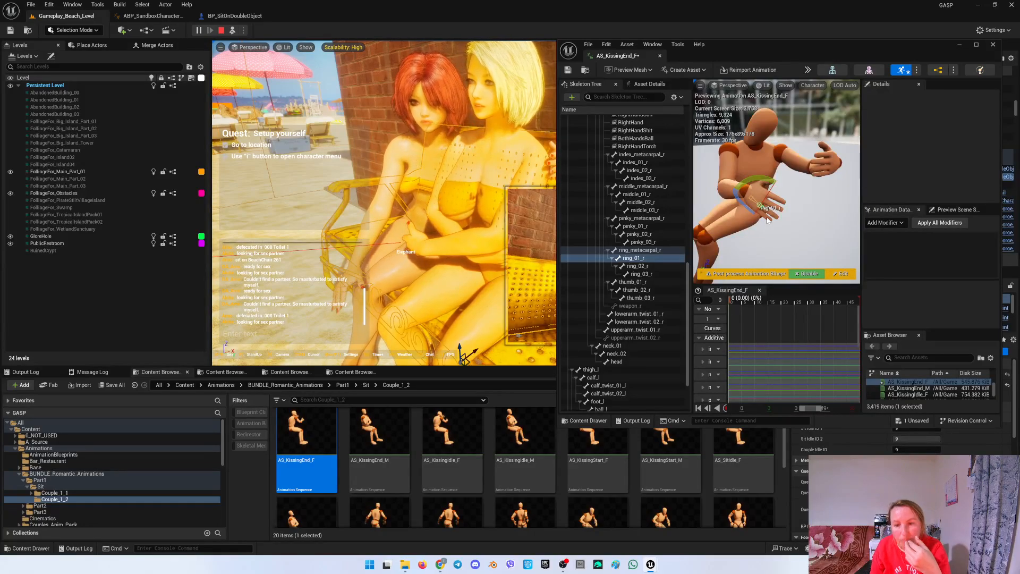
# Adjust the right thumb by rotating thumb_01_r, key the pose and save the animation.
pyautogui.click(748, 189)
pyautogui.moveTo(766, 169); pyautogui.dragTo(777, 189)
pyautogui.press('s')
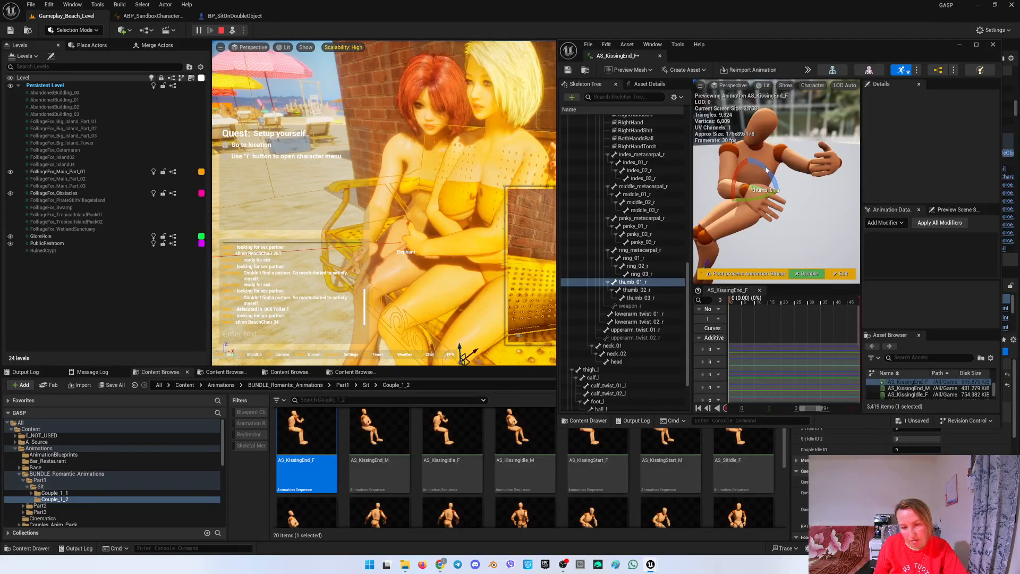
pyautogui.moveTo(766, 170); pyautogui.dragTo(765, 212)
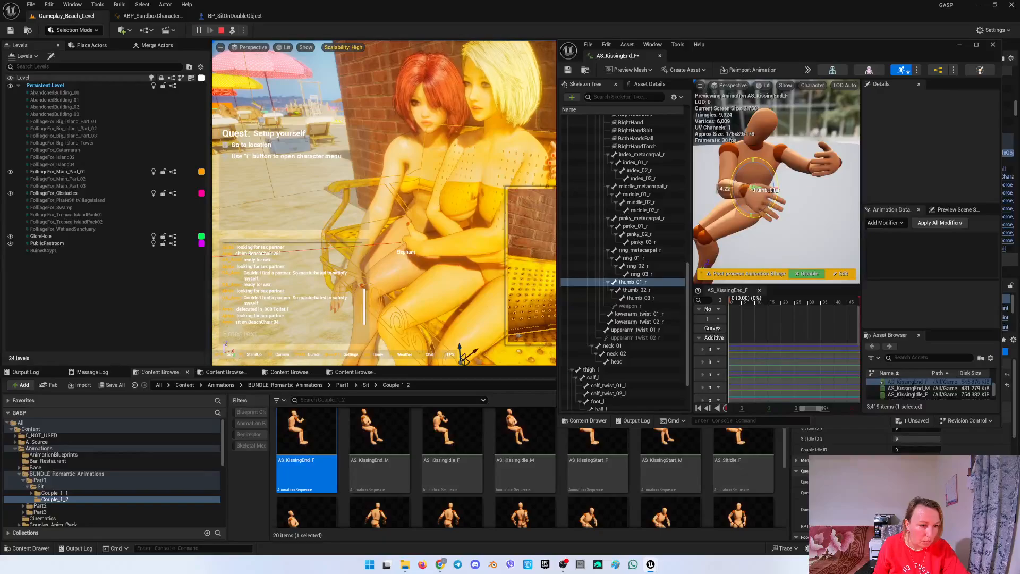
pyautogui.moveTo(759, 167); pyautogui.dragTo(811, 192)
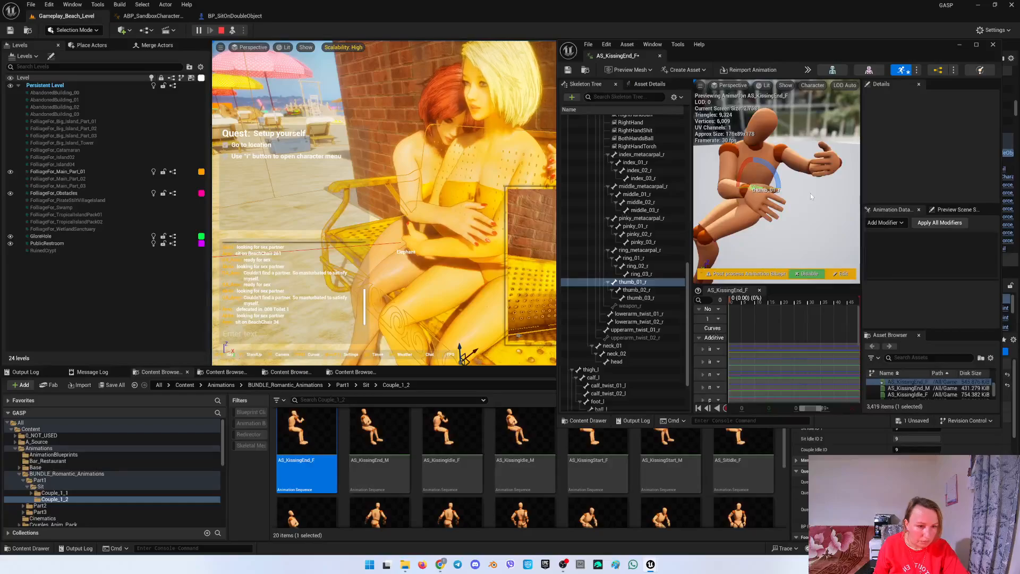
pyautogui.moveTo(810, 193); pyautogui.dragTo(838, 219, button='right')
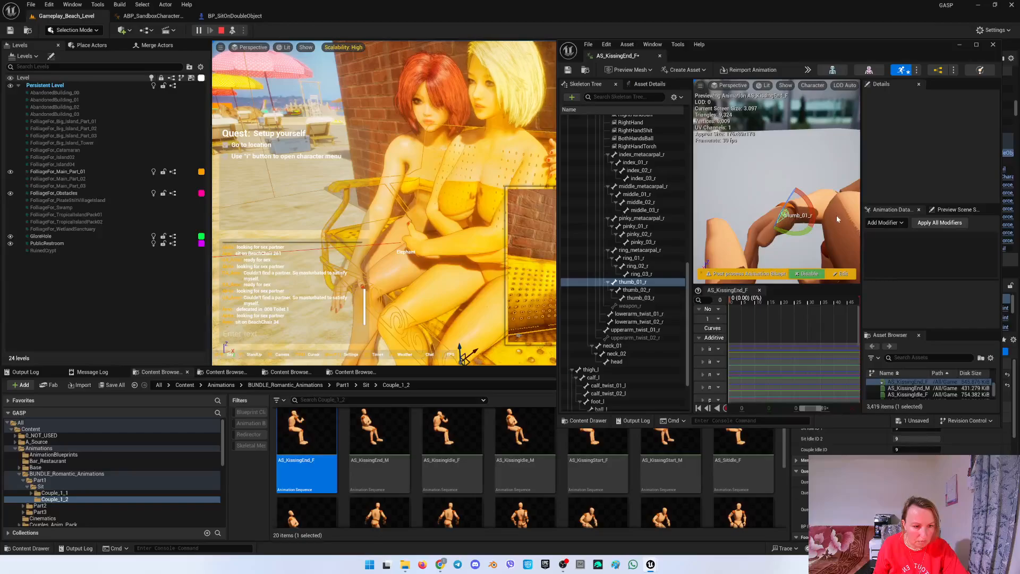
pyautogui.moveTo(788, 235); pyautogui.dragTo(793, 235)
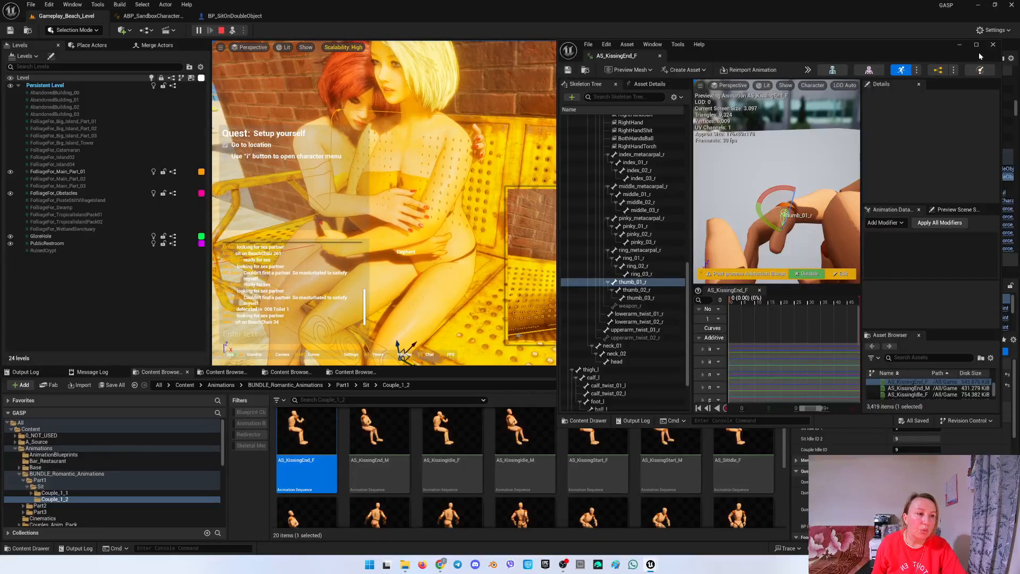
# Close the female kissing end animation and open AS_KissingStart_F for editing.
pyautogui.click(993, 44)
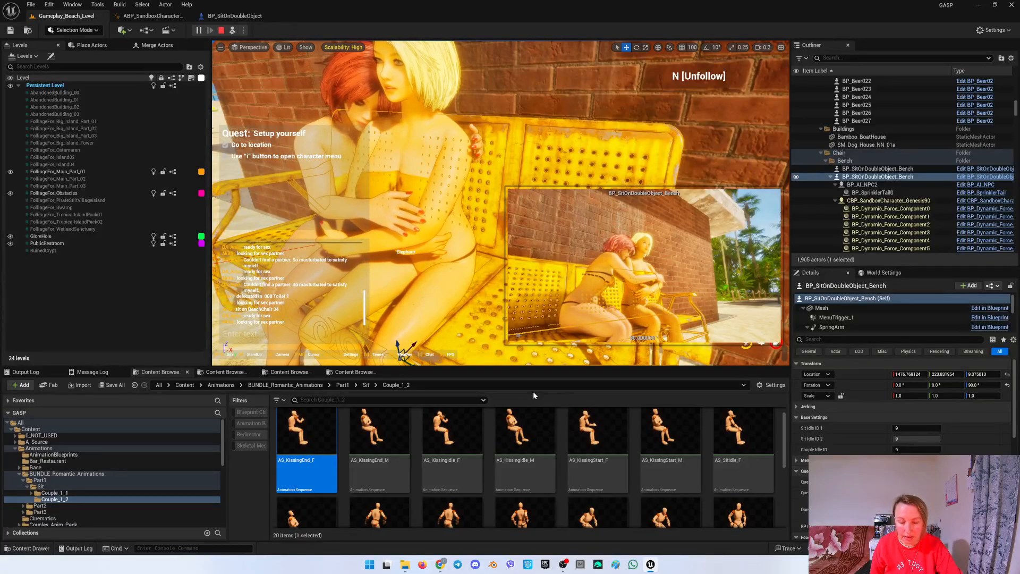
pyautogui.moveTo(495, 468)
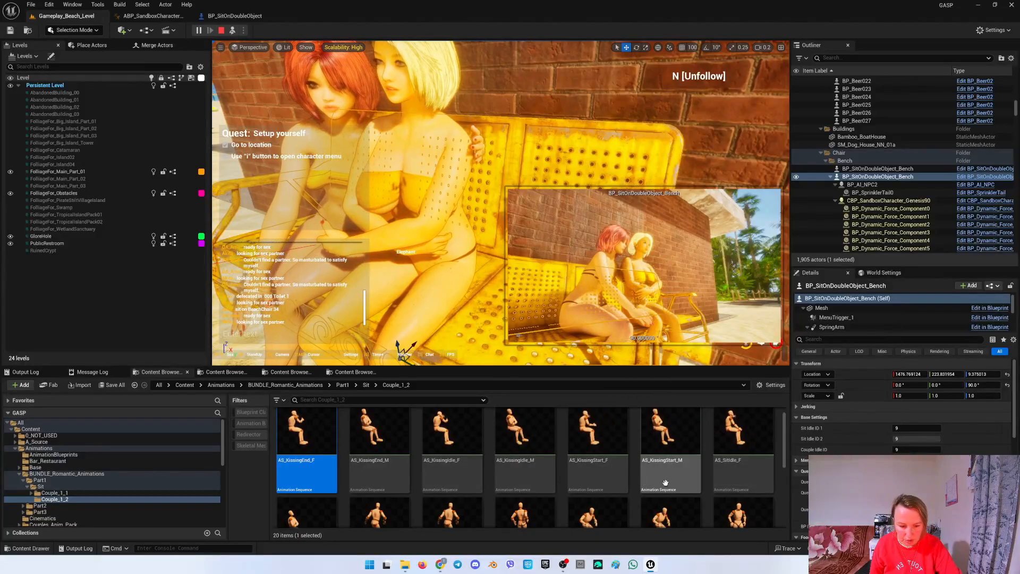
pyautogui.click(603, 482)
pyautogui.doubleClick(601, 480)
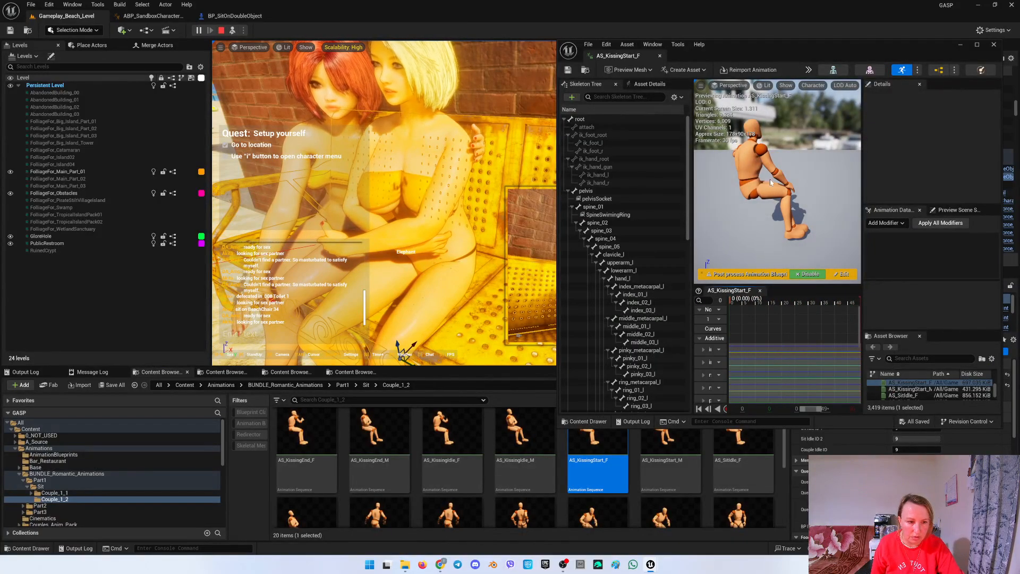
# Bend the left little finger in the kissing start animation by rotating pinky_02_l around Z, and key the pose at frame 0.
pyautogui.moveTo(765, 212); pyautogui.dragTo(740, 157, button='right')
pyautogui.press('w')
pyautogui.press('s')
pyautogui.press('s')
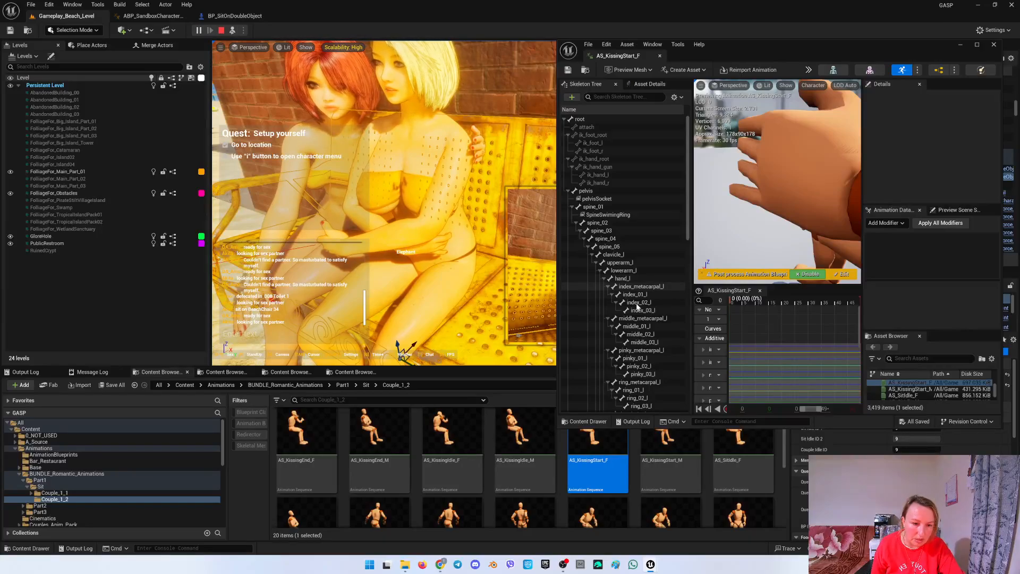
pyautogui.scroll(-3, 637, 314)
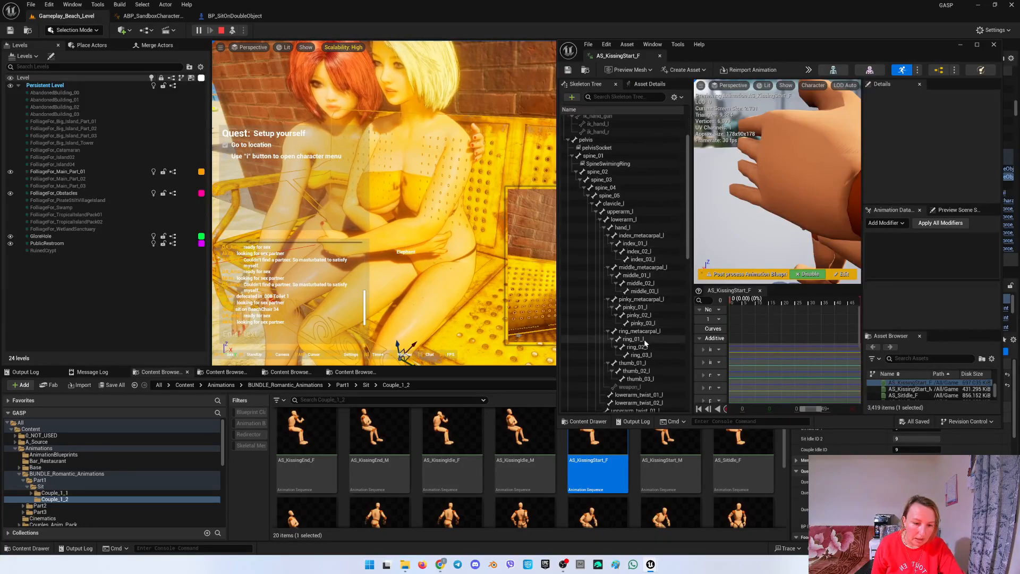
pyautogui.click(635, 307)
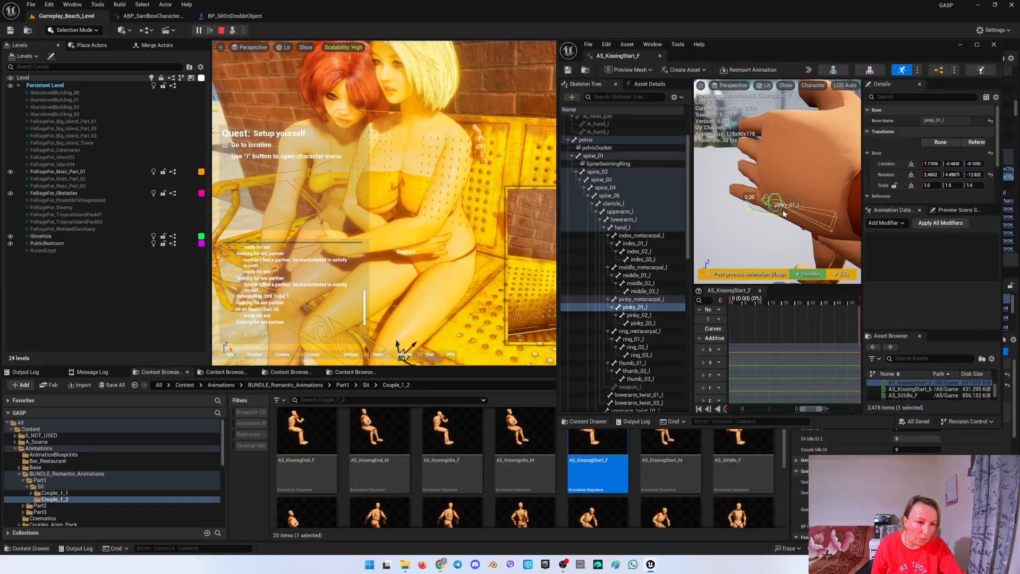
pyautogui.click(760, 197)
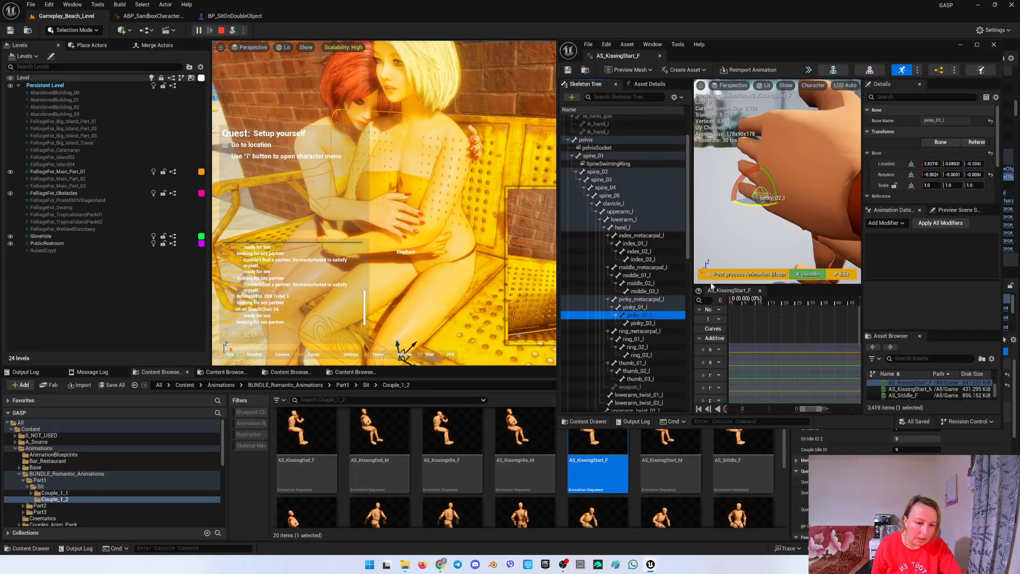
pyautogui.moveTo(769, 214); pyautogui.dragTo(743, 192)
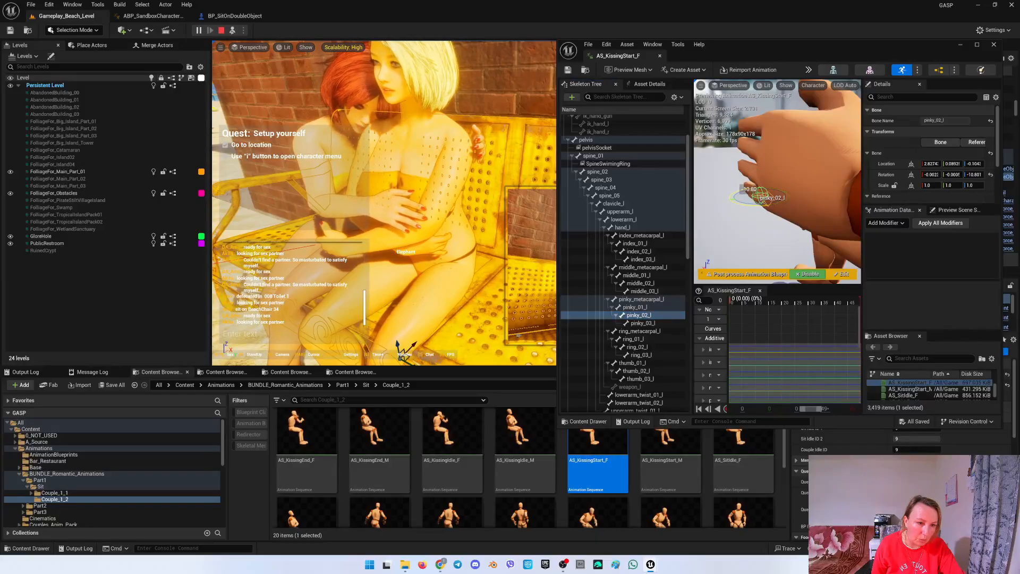
pyautogui.press('s')
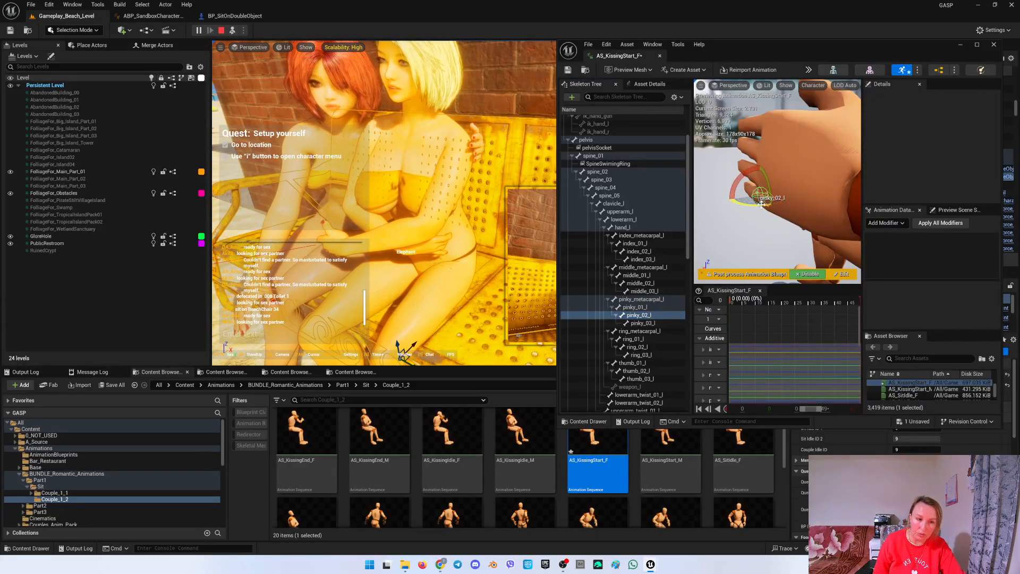
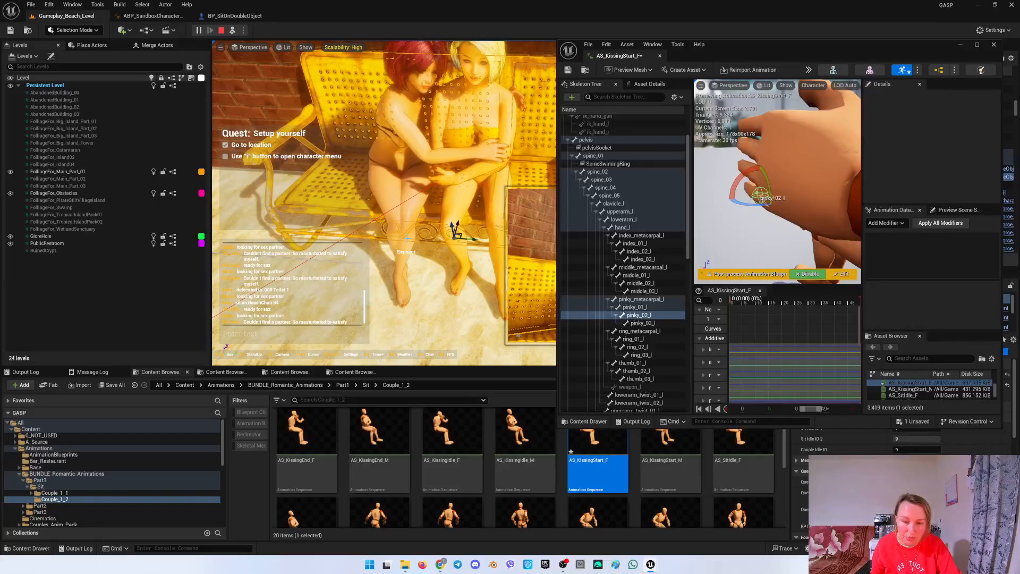
pyautogui.moveTo(777, 183); pyautogui.dragTo(813, 196, button='right')
pyautogui.scroll(-8, 778, 180)
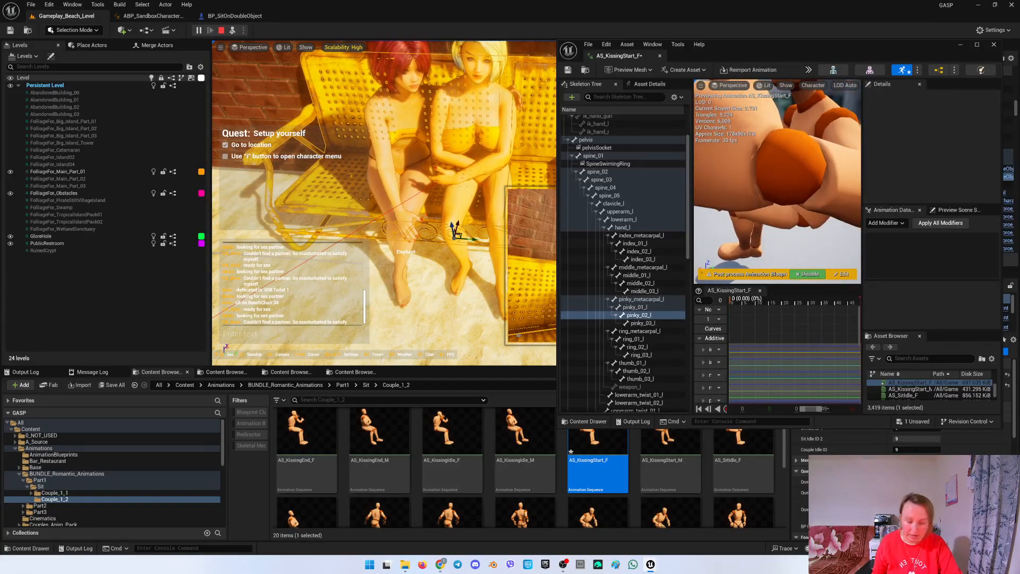
# Separate the overlapping legs in the kissing start animation by rotating thigh_r, and key the pose at frame 0.
pyautogui.scroll(8, 777, 180)
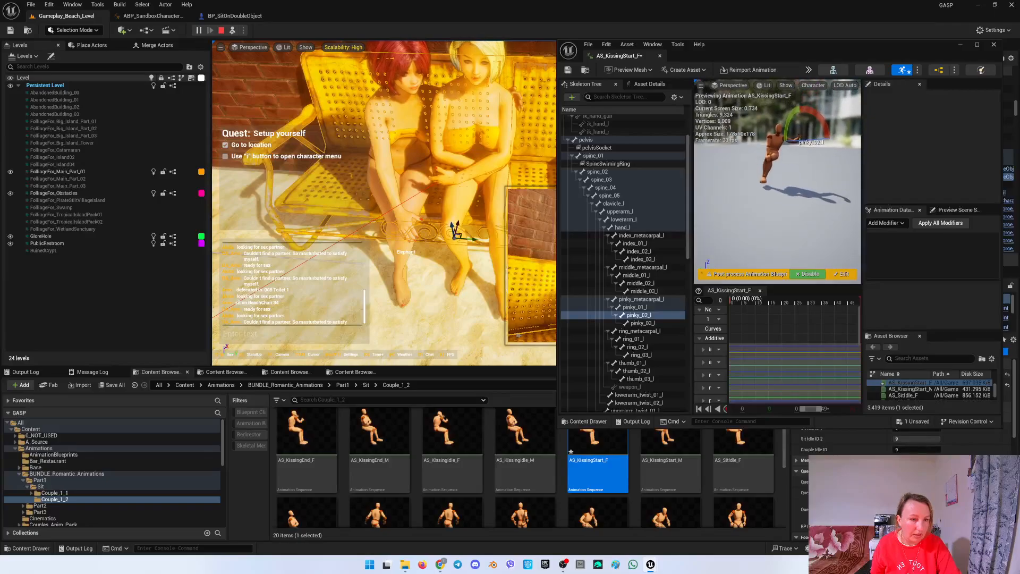
pyautogui.moveTo(777, 180); pyautogui.dragTo(775, 237, button='right')
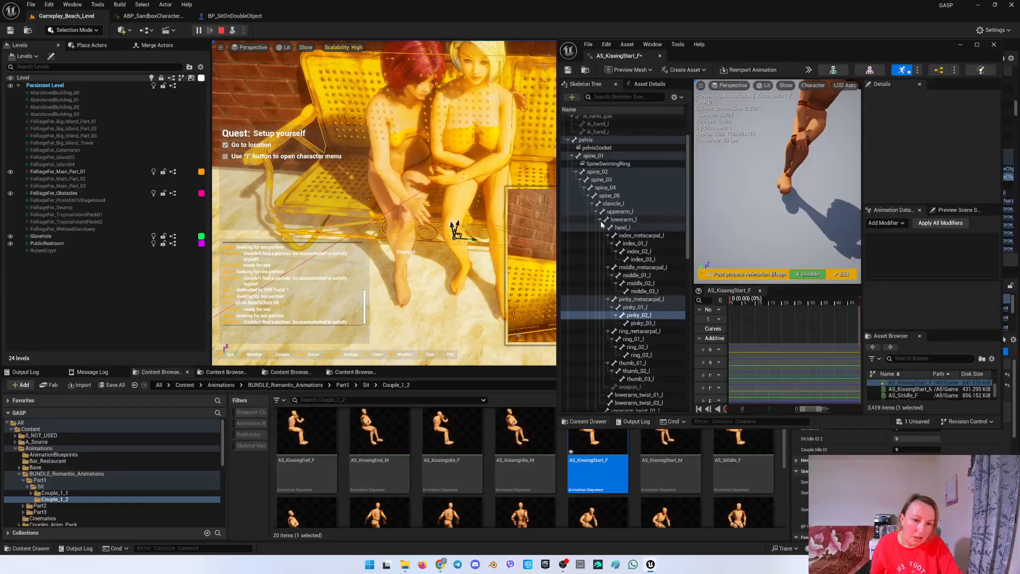
pyautogui.click(576, 171)
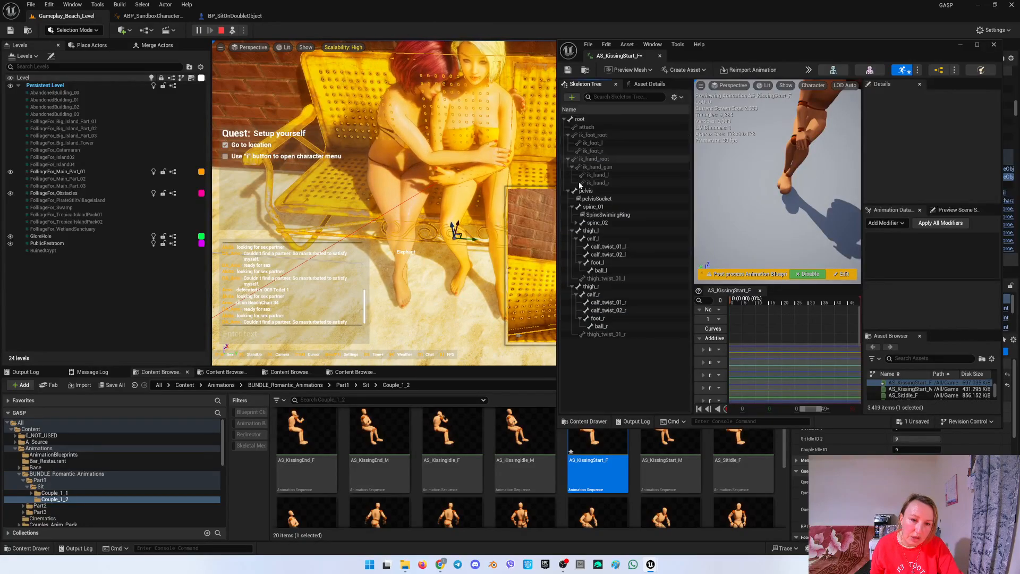
pyautogui.click(595, 230)
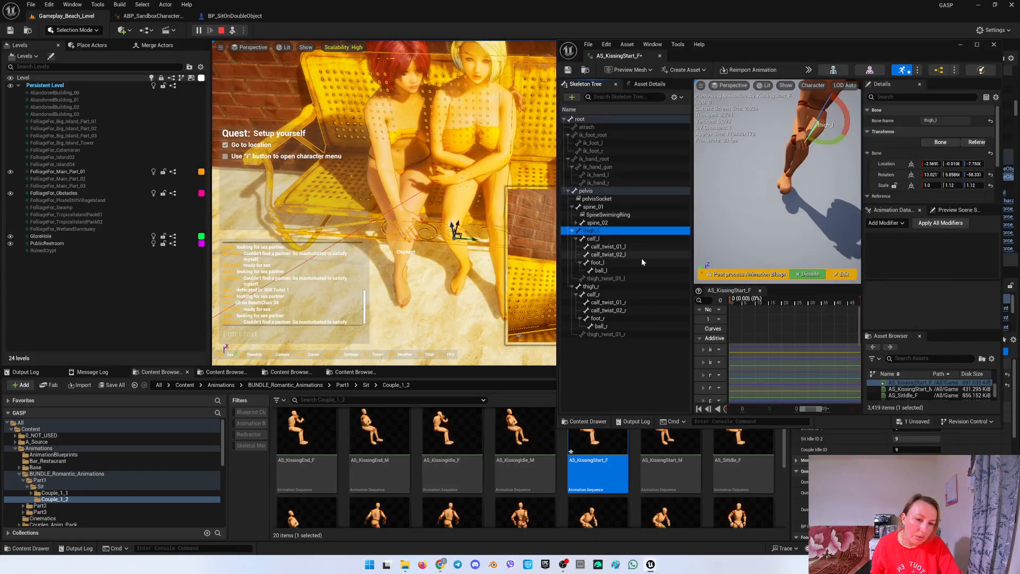
pyautogui.click(605, 286)
pyautogui.moveTo(826, 137); pyautogui.dragTo(805, 133)
pyautogui.press('s')
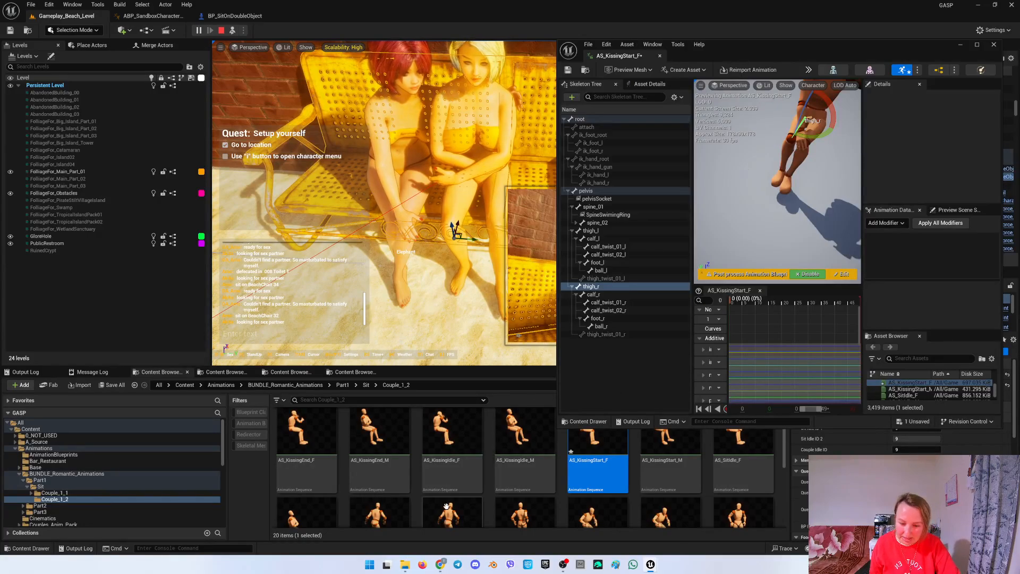
# Open the female sitting idle animation AS_SitIdle_F for editing and frame the character's legs.
pyautogui.scroll(-1, 653, 481)
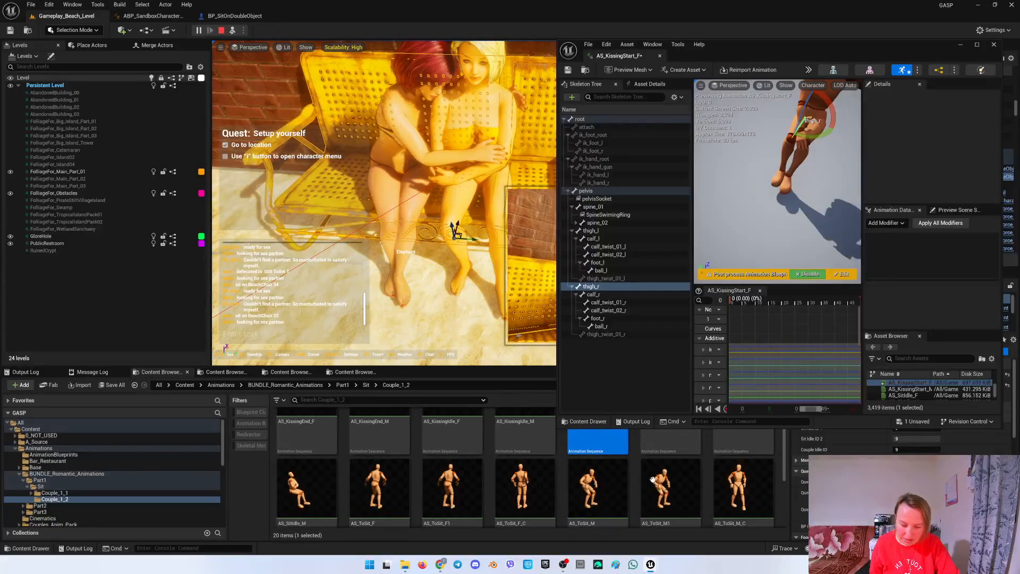
pyautogui.scroll(1, 653, 479)
pyautogui.click(743, 468)
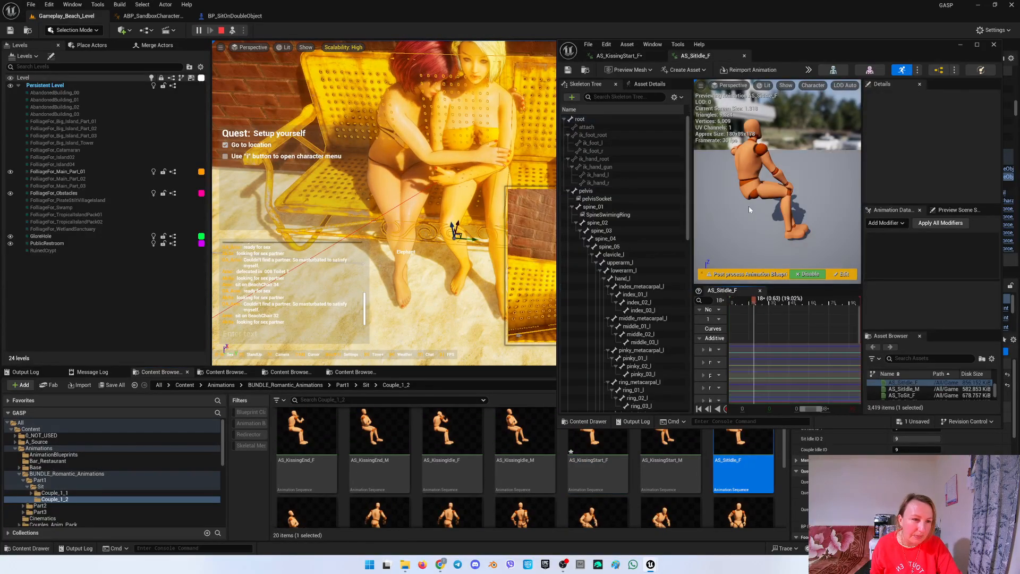
pyautogui.moveTo(805, 179); pyautogui.dragTo(814, 148, button='right')
pyautogui.press('w')
pyautogui.press('s')
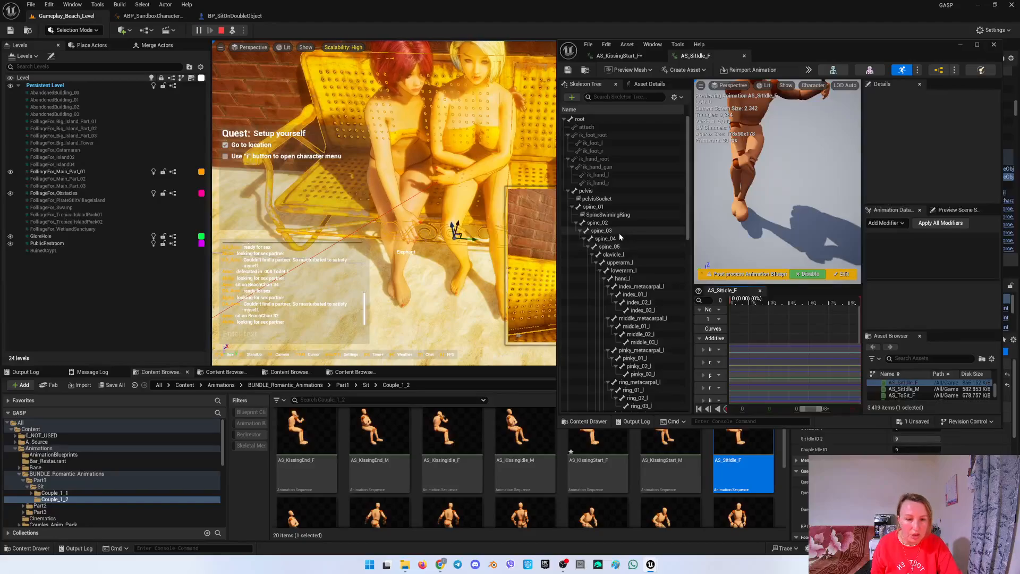
# Separate the legs in the sitting idle animation by rotating thigh_r to about -3.9° on Y, and key the pose at frame 0.
pyautogui.click(572, 208)
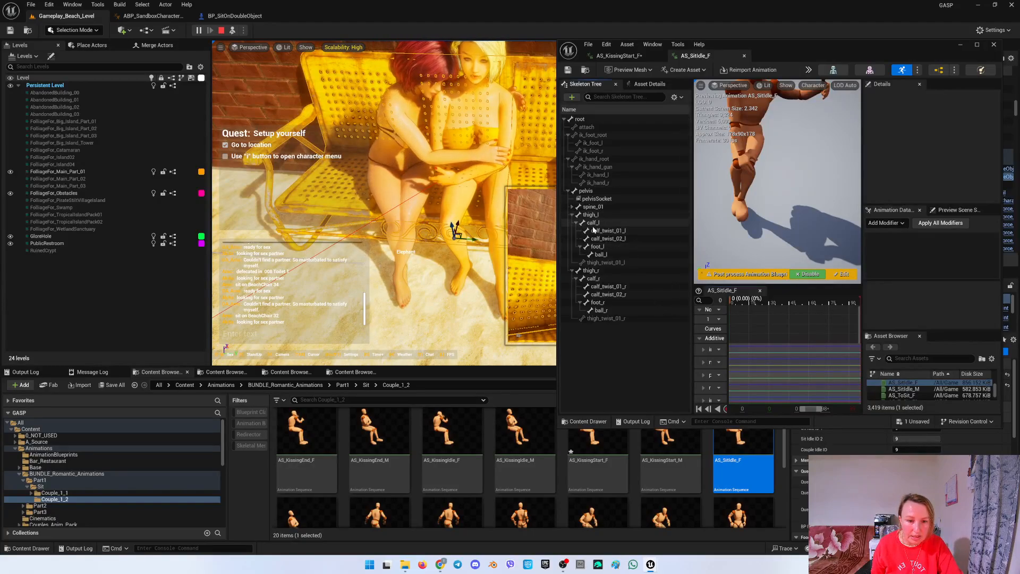
pyautogui.click(601, 270)
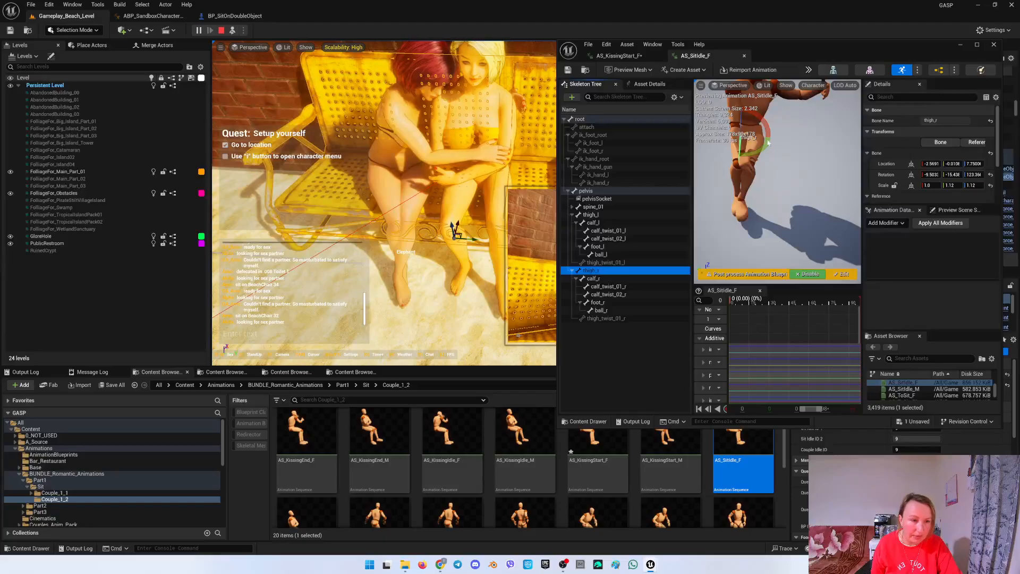
pyautogui.moveTo(759, 150); pyautogui.dragTo(737, 157)
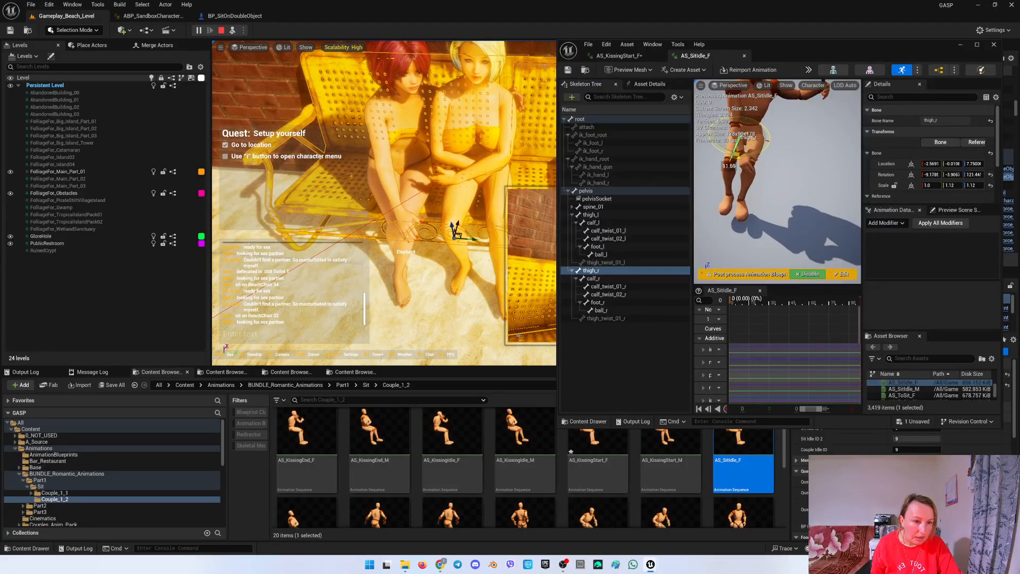
pyautogui.press('s')
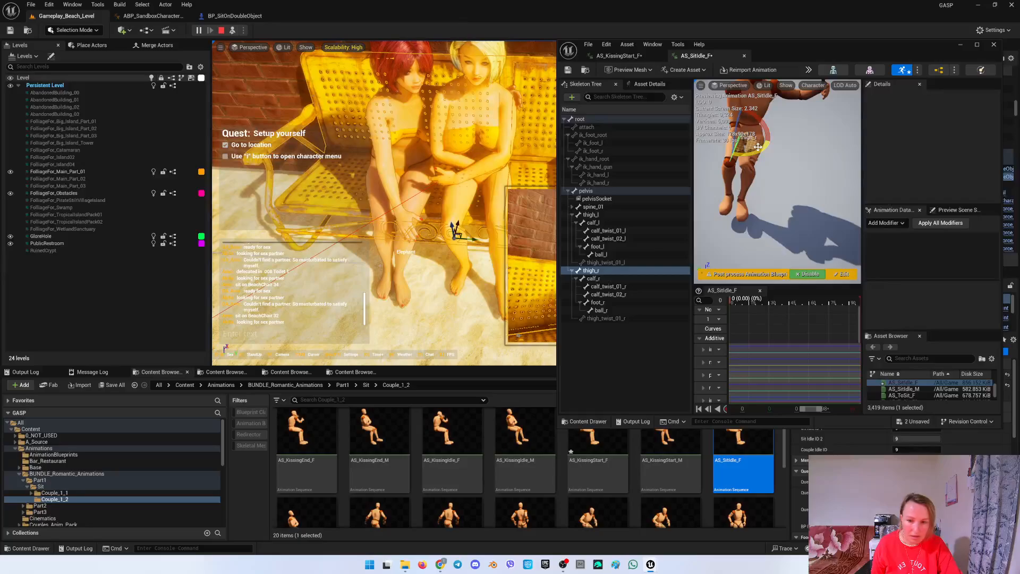